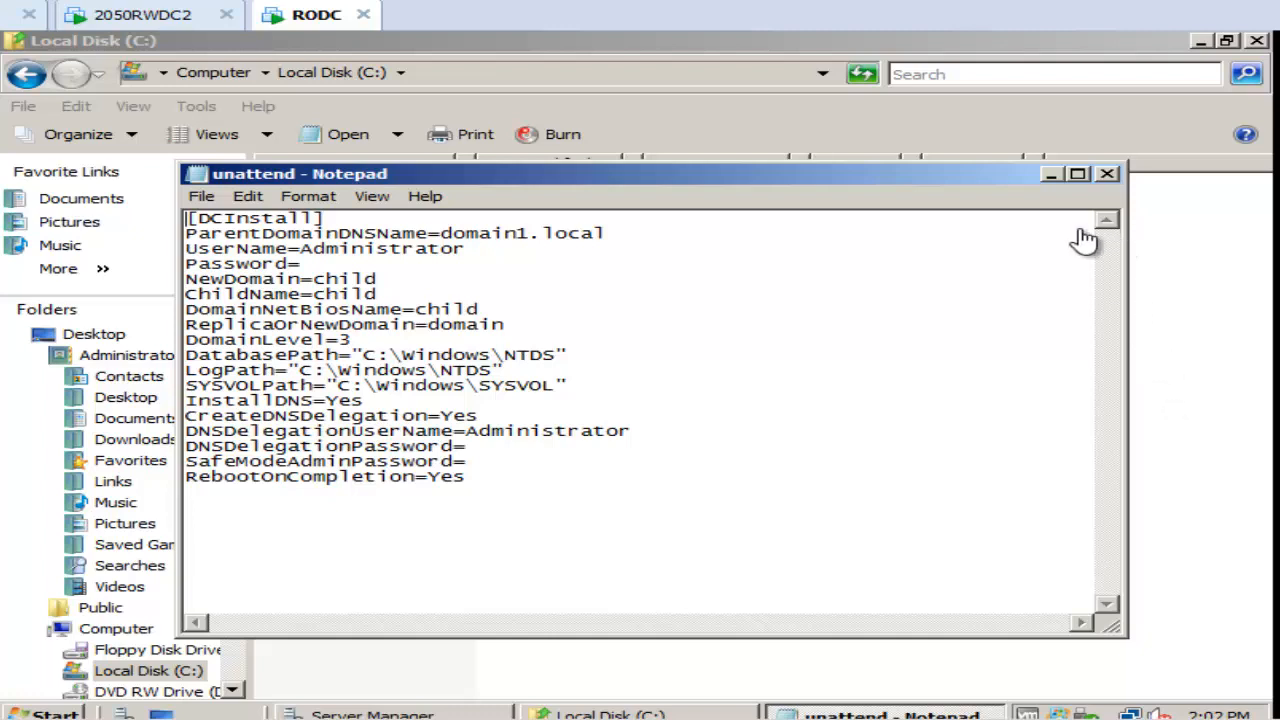
Step: Close the unattend file and try running dcpromo /unattend:c:\unattend.txt from Command Prompt
click(1108, 176)
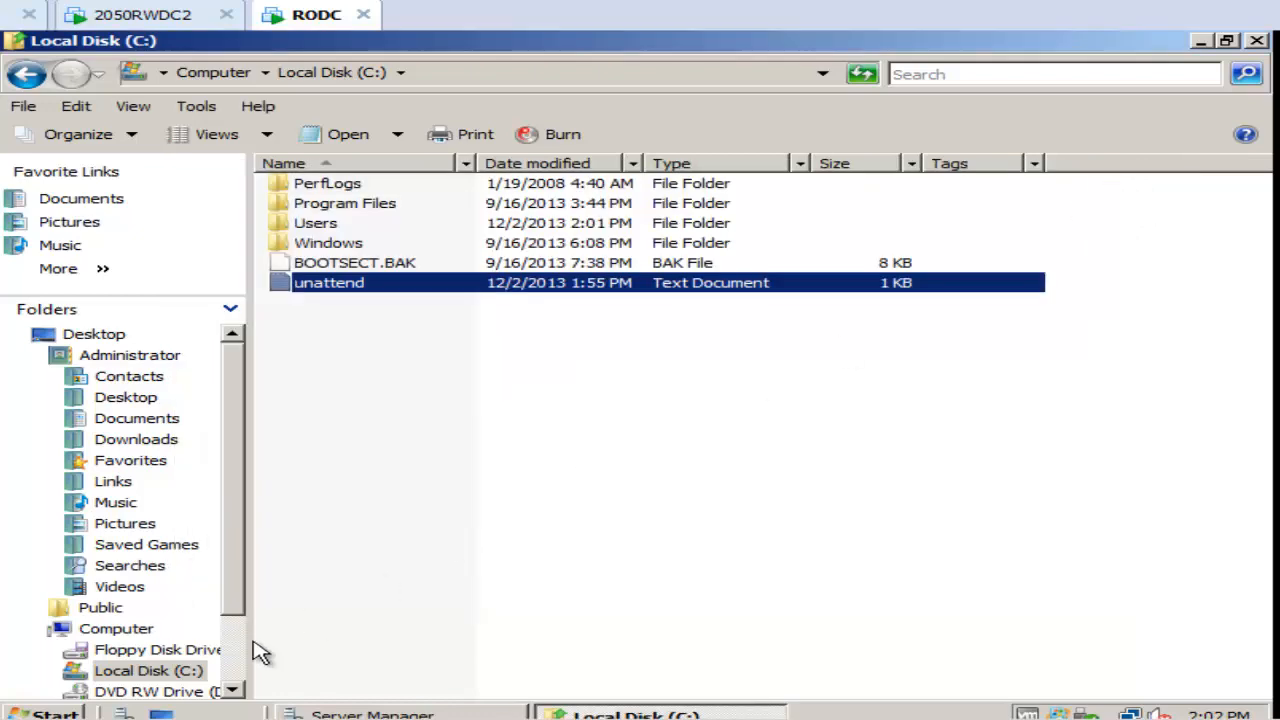
key(super)
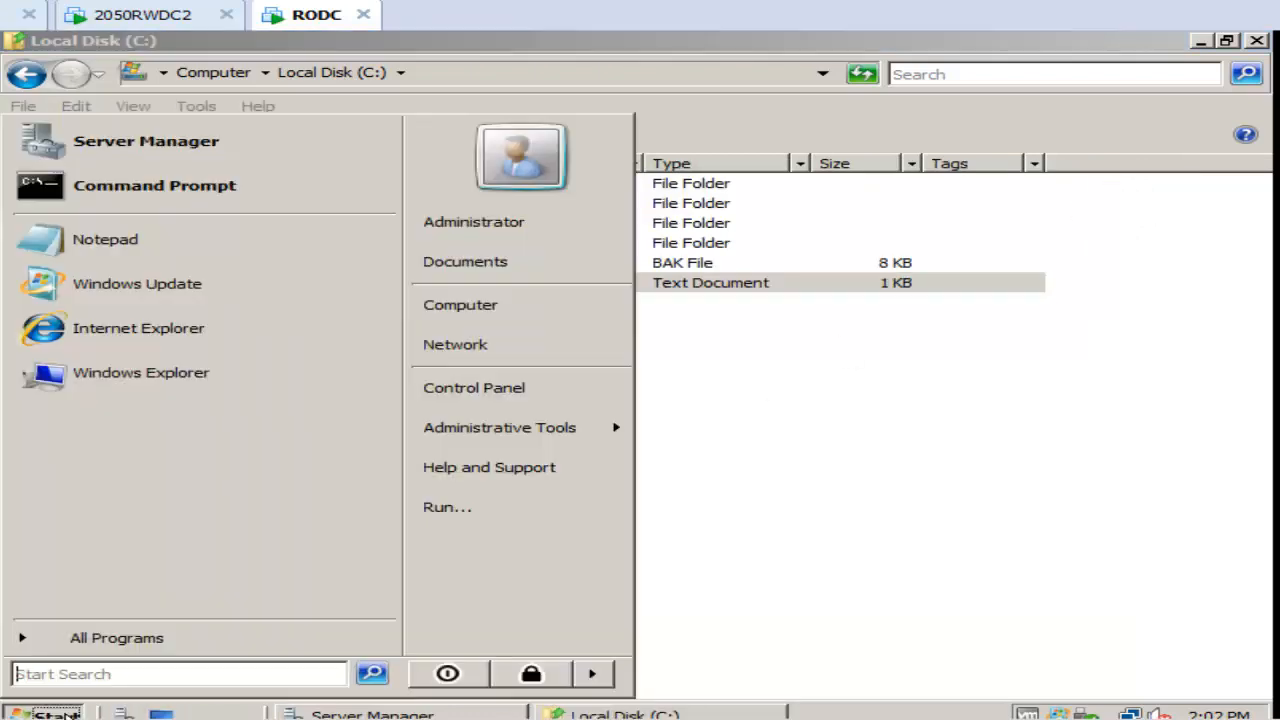
click(123, 186)
text(dcpromo /unattend:c:\unattend.txt)
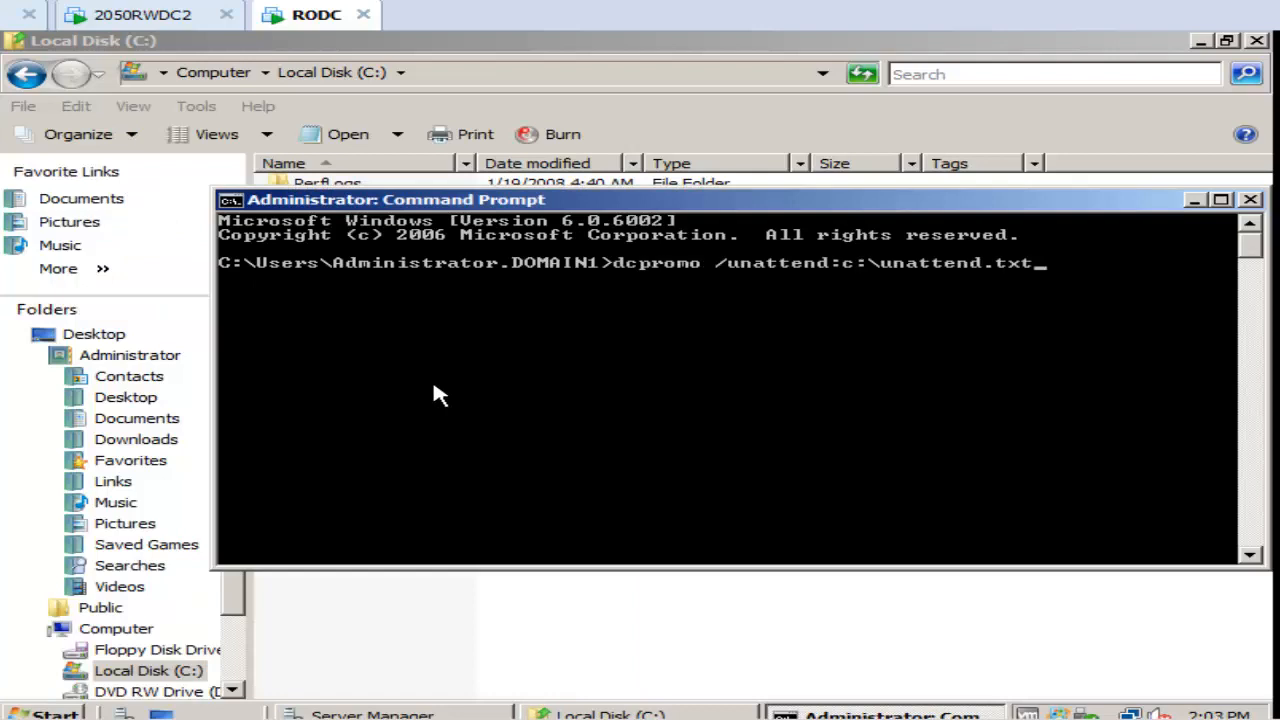
key(Return)
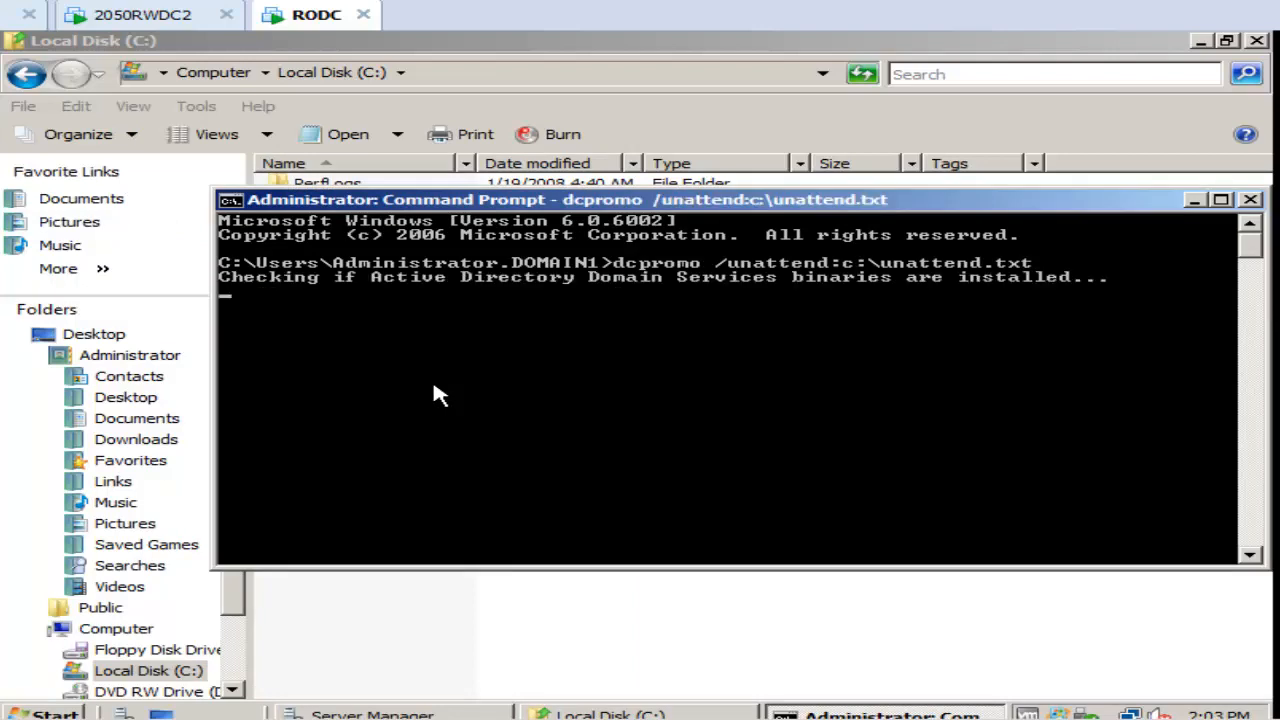
Step: Fill in the Password, DNSDelegationPassword and SafeModeAdminPassword entries in the unattend file on C: and save it
click(556, 618)
click(310, 134)
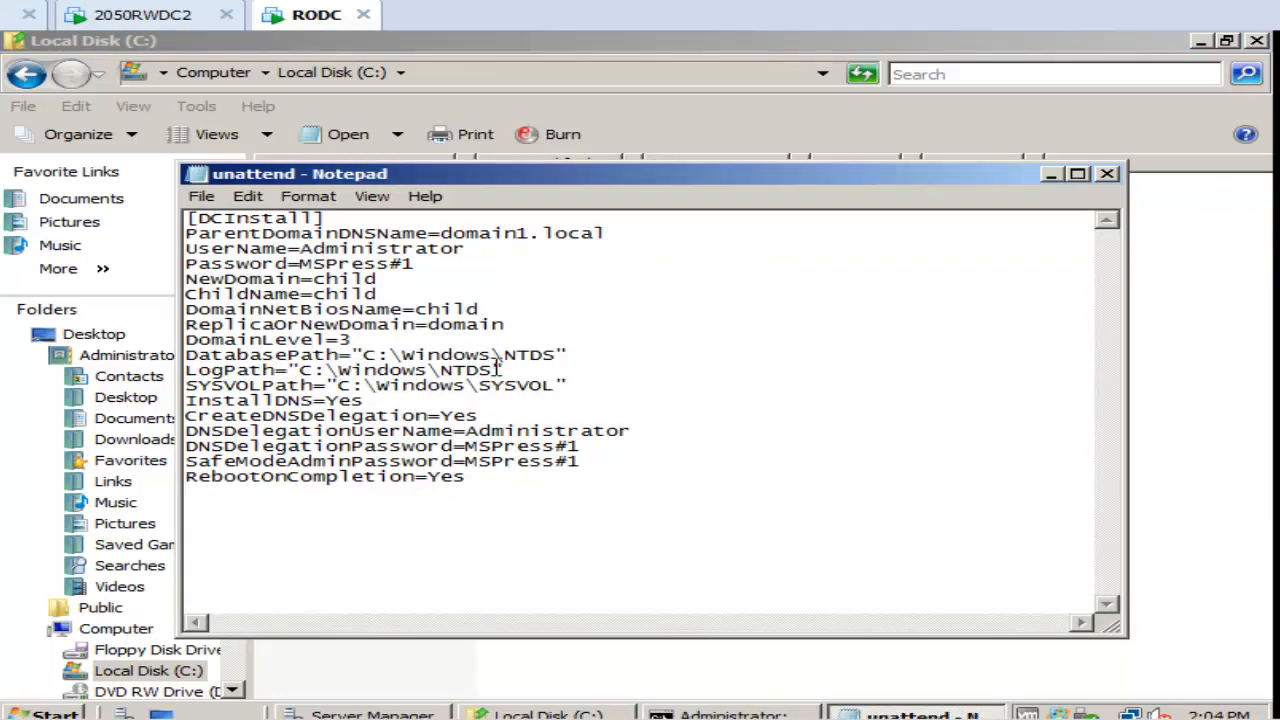
click(201, 196)
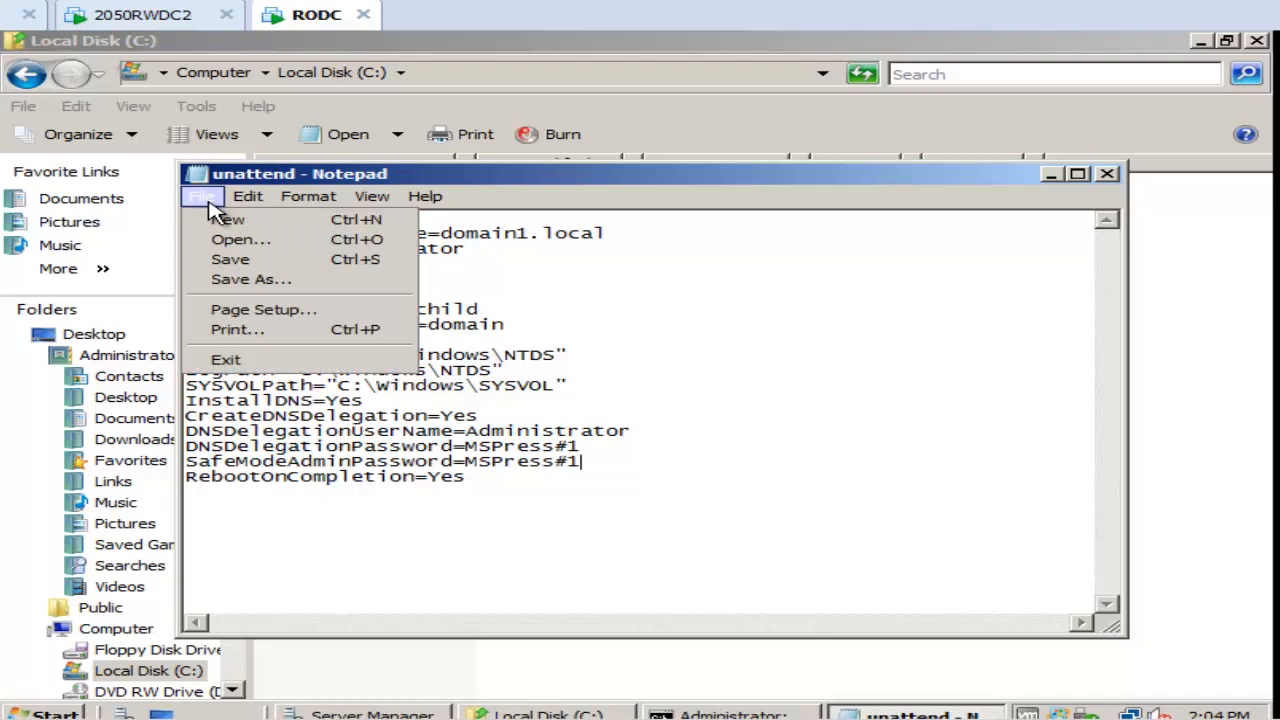
click(236, 259)
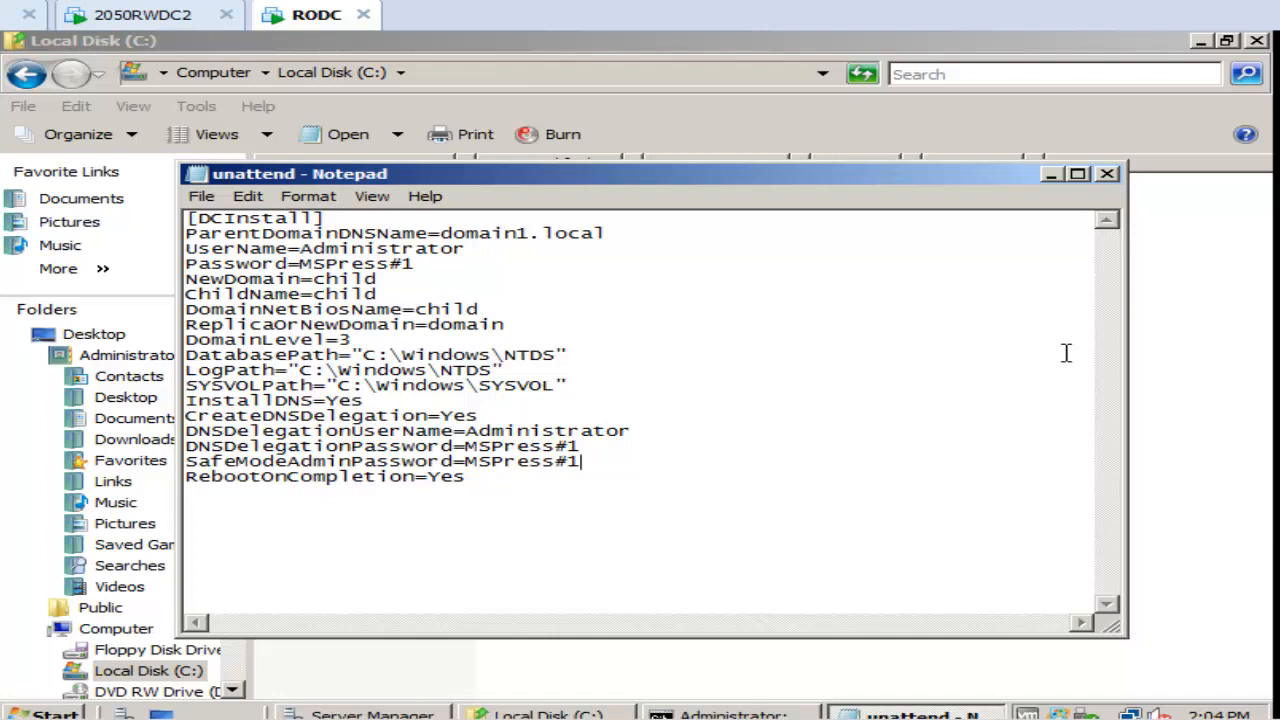
Step: Return to the open Command Prompt and rerun dcpromo with the saved answer file c:\unattend.txt
click(1202, 353)
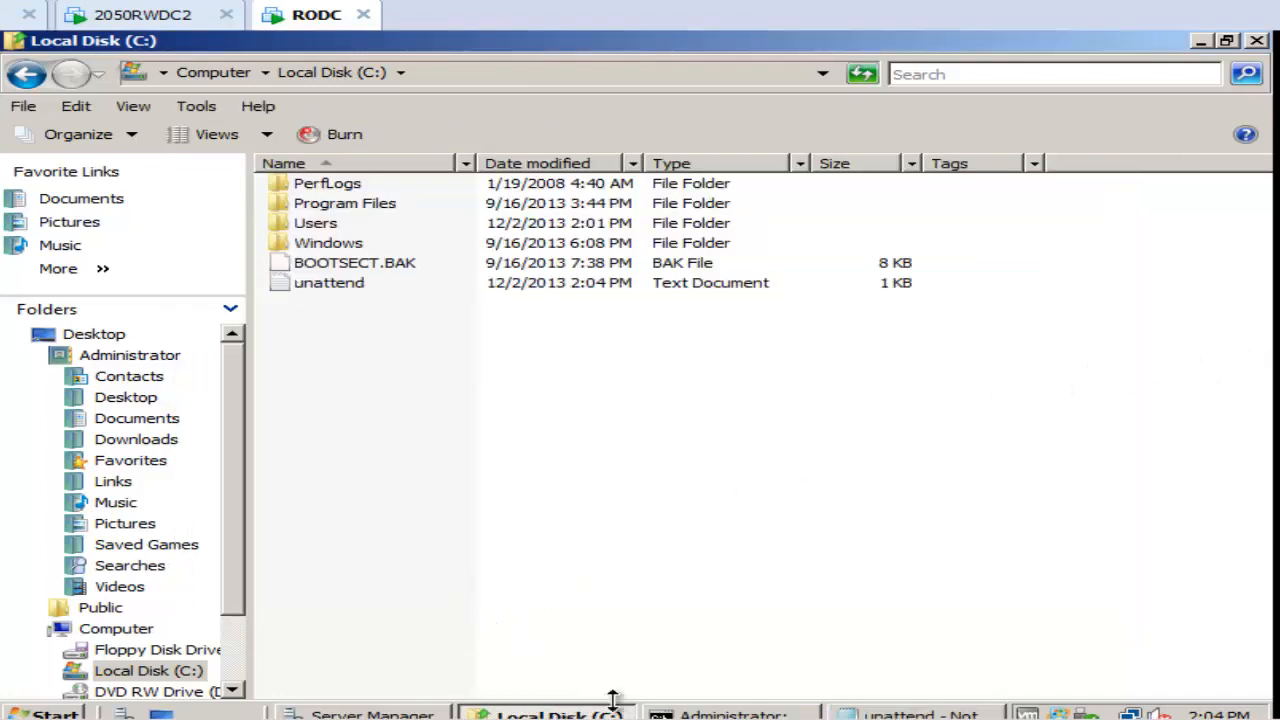
click(735, 714)
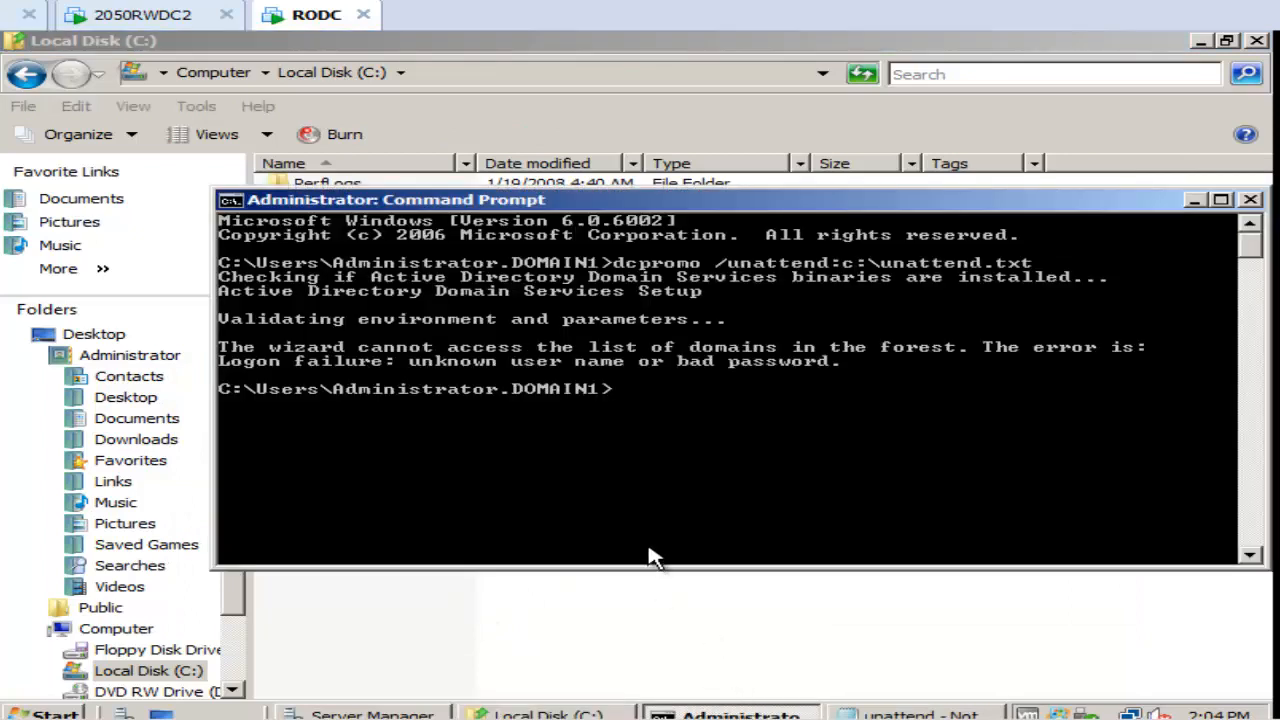
key(Up)
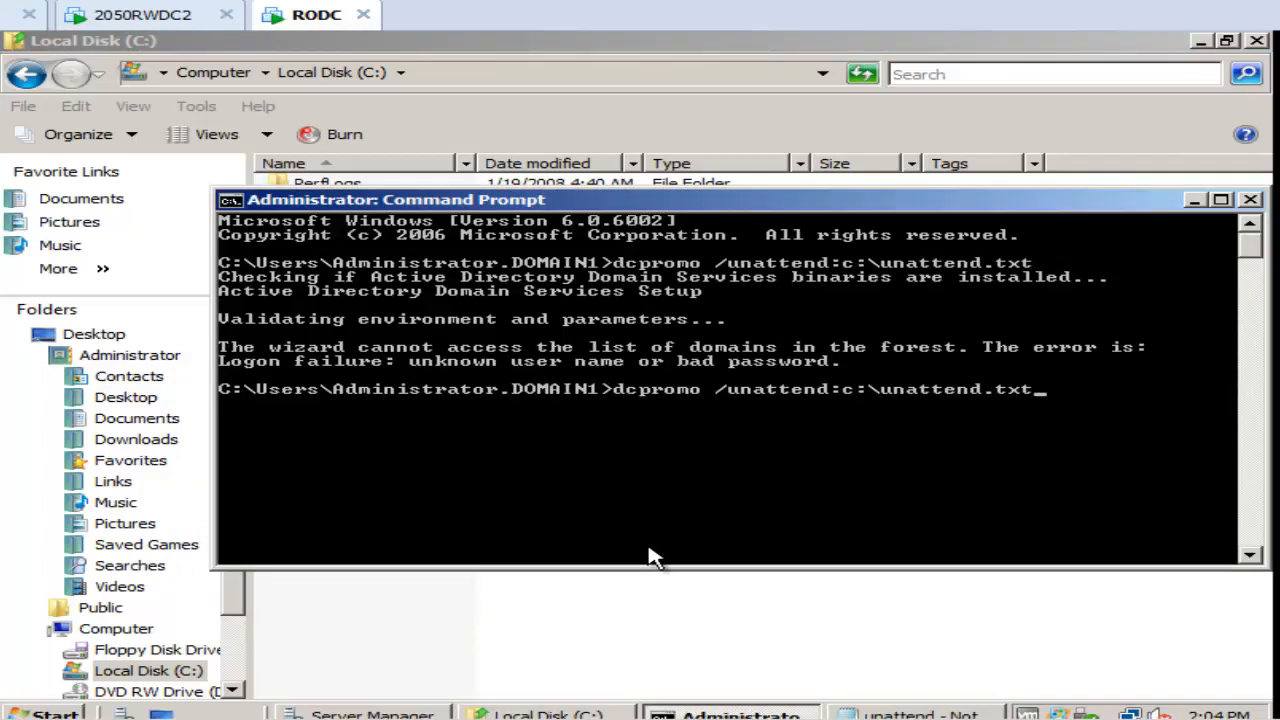
key(Return)
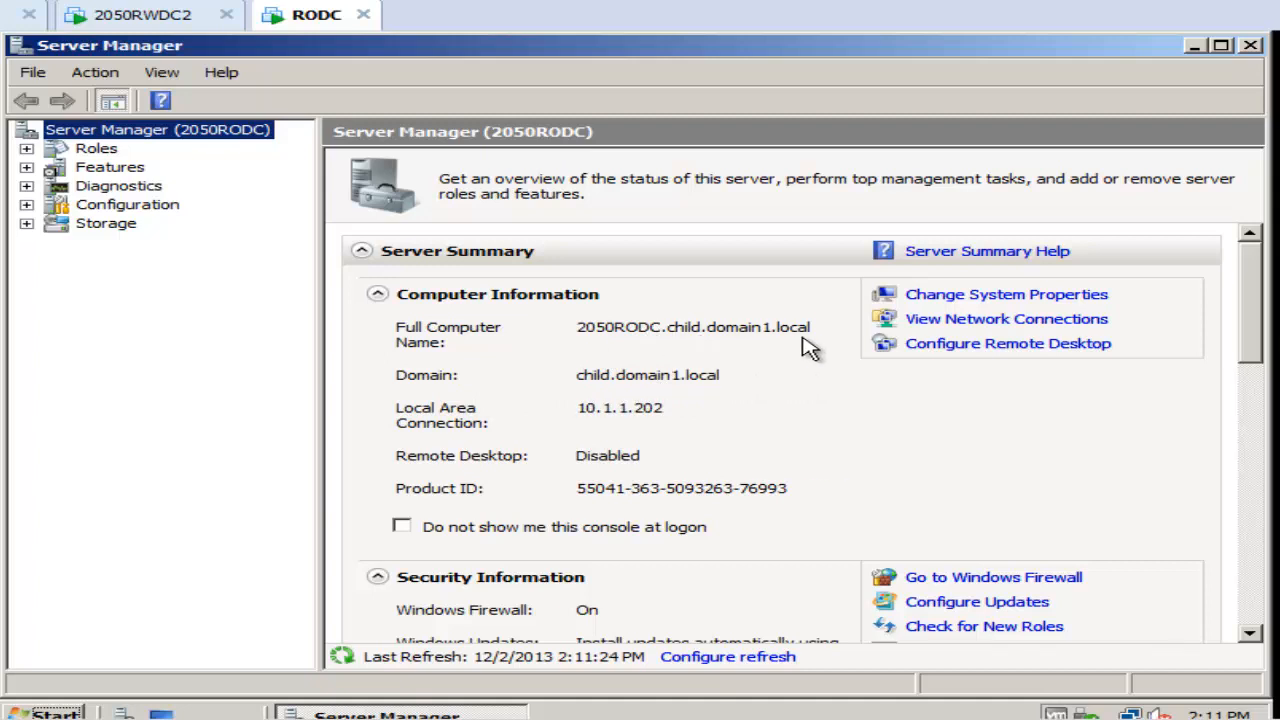
Step: In a new Command Prompt, use nslookup with type=srv to query _kerberos._tcp.dc._msdcs.child.domain1.local
click(62, 702)
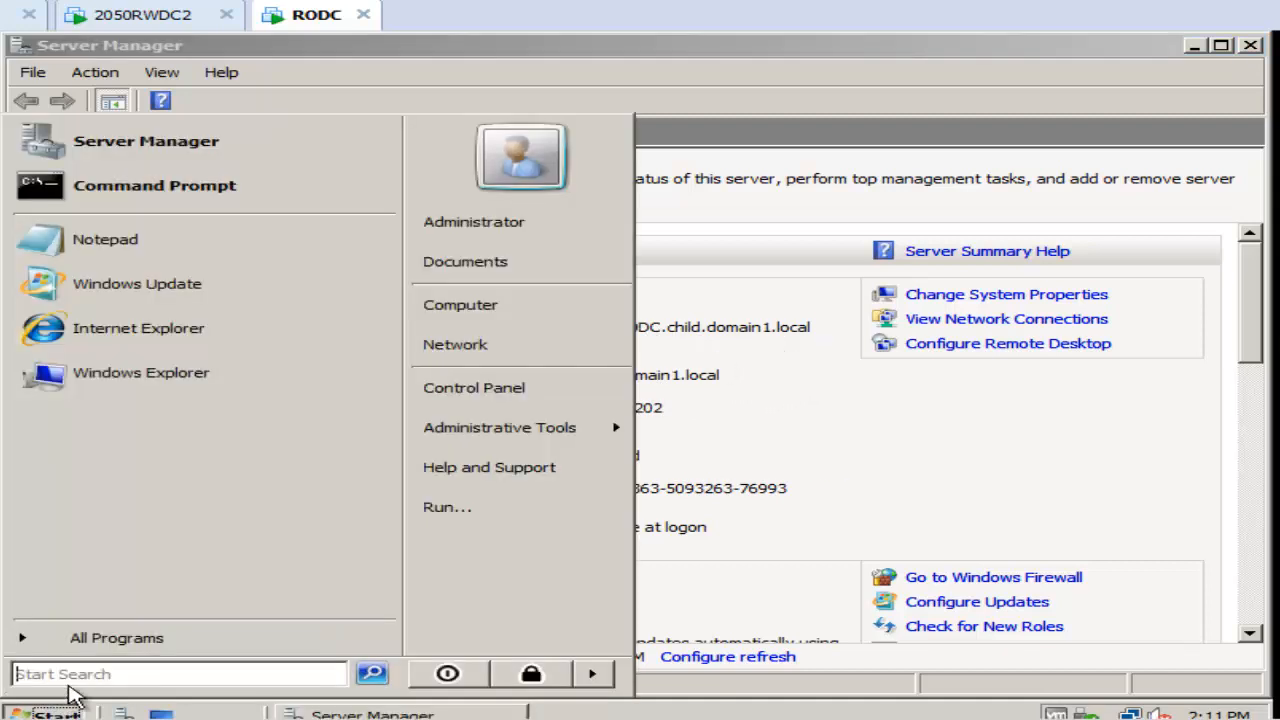
click(155, 185)
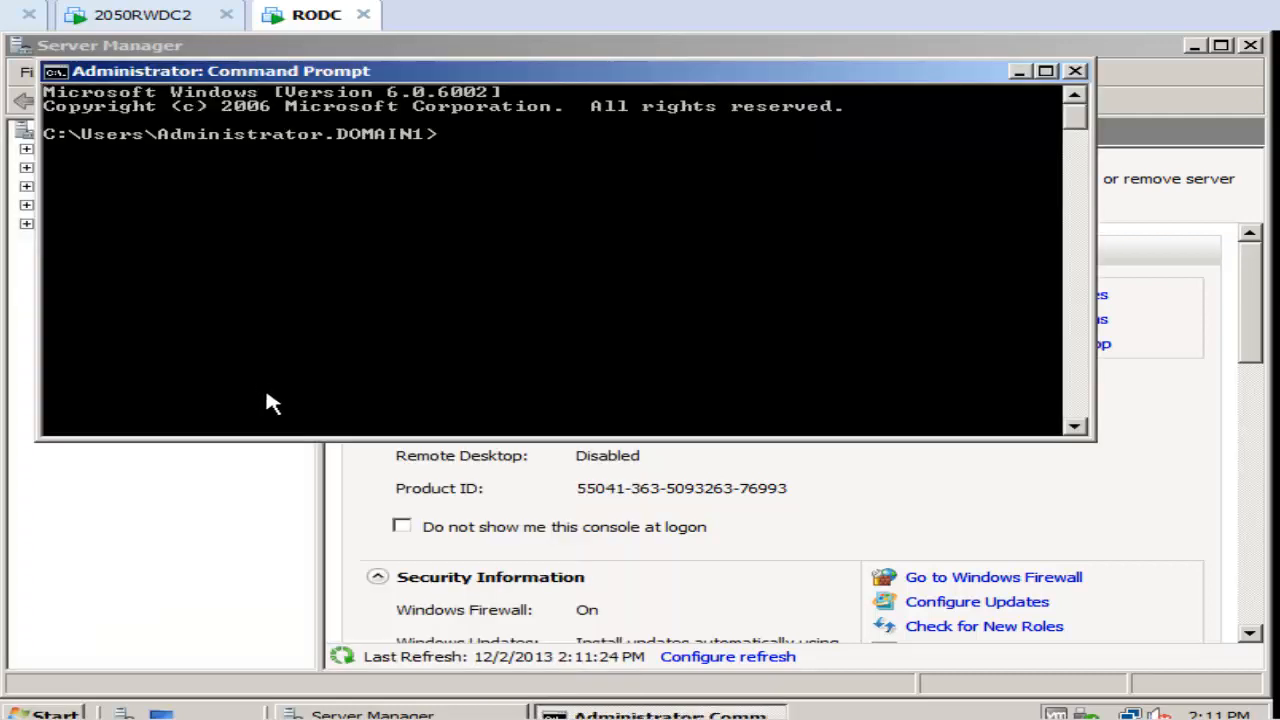
text(nslookup)
key(Return)
text(set type=srv)
key(Return)
text(_kerberos._tcp.dc._msdcs.child.domain1.local)
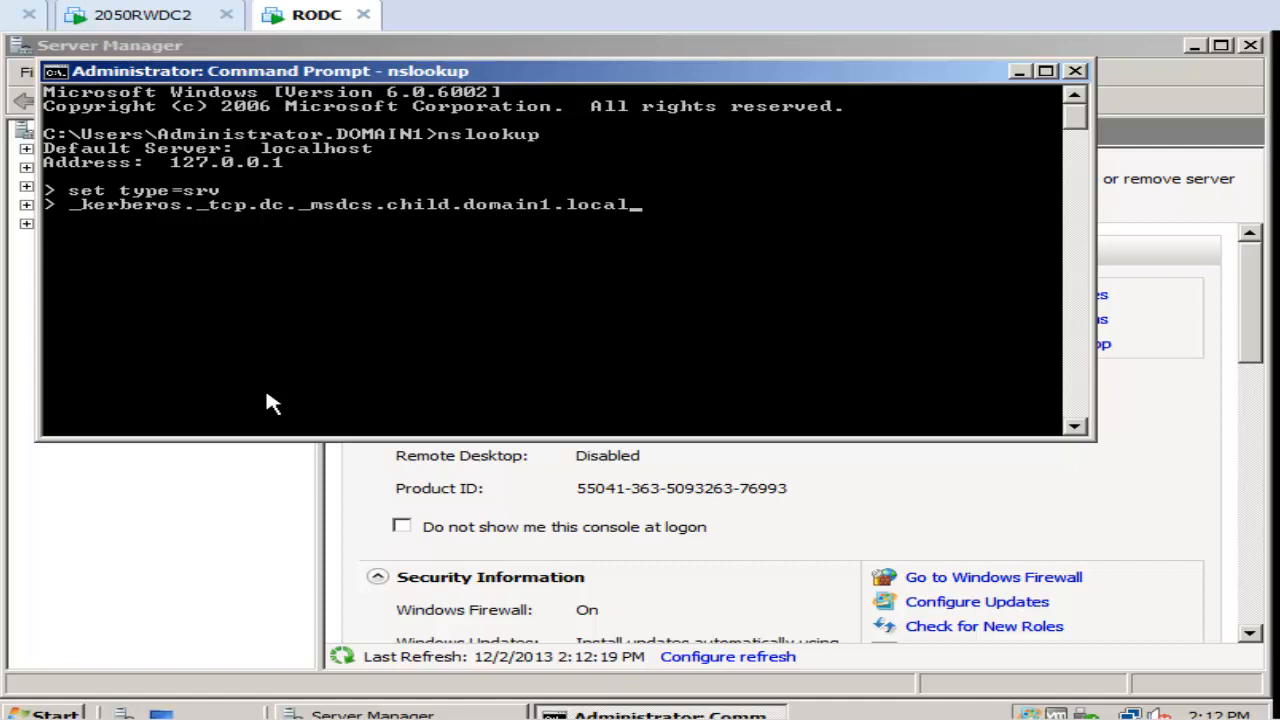
key(Return)
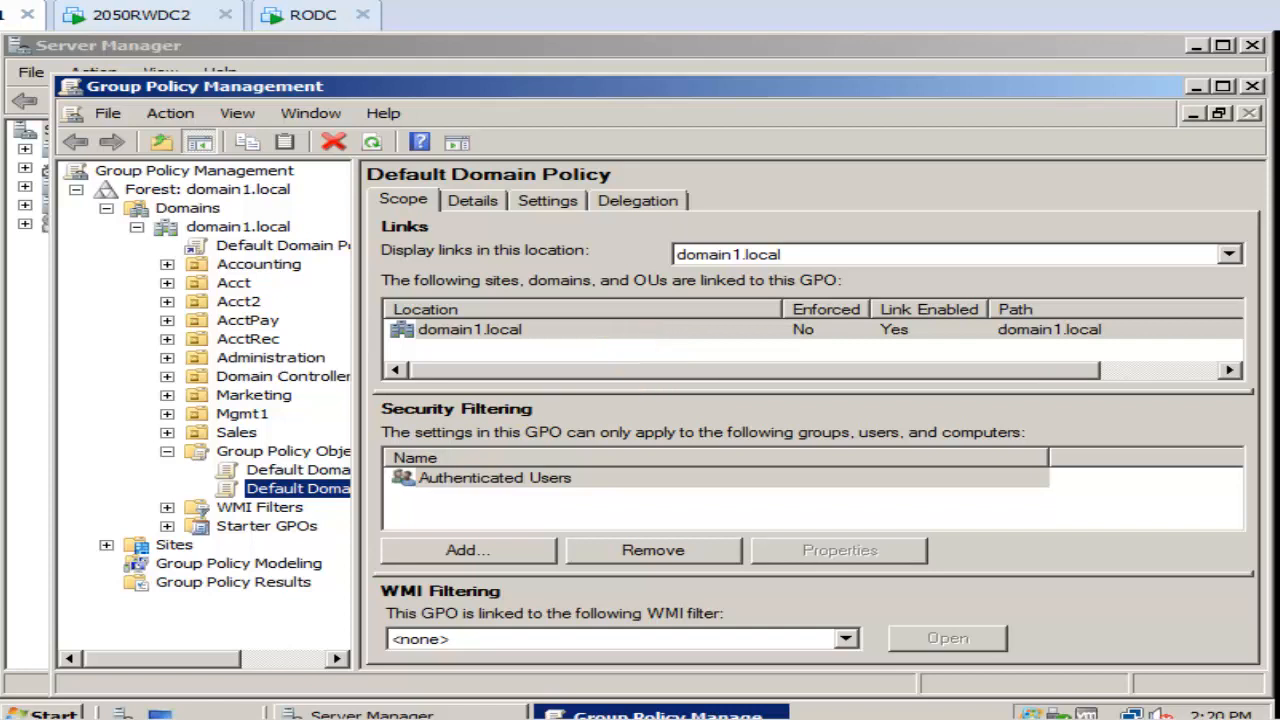
Step: Create a GPO named PWDpolicy linked to domain1.local in Group Policy Management, without a source starter GPO
right_click(224, 228)
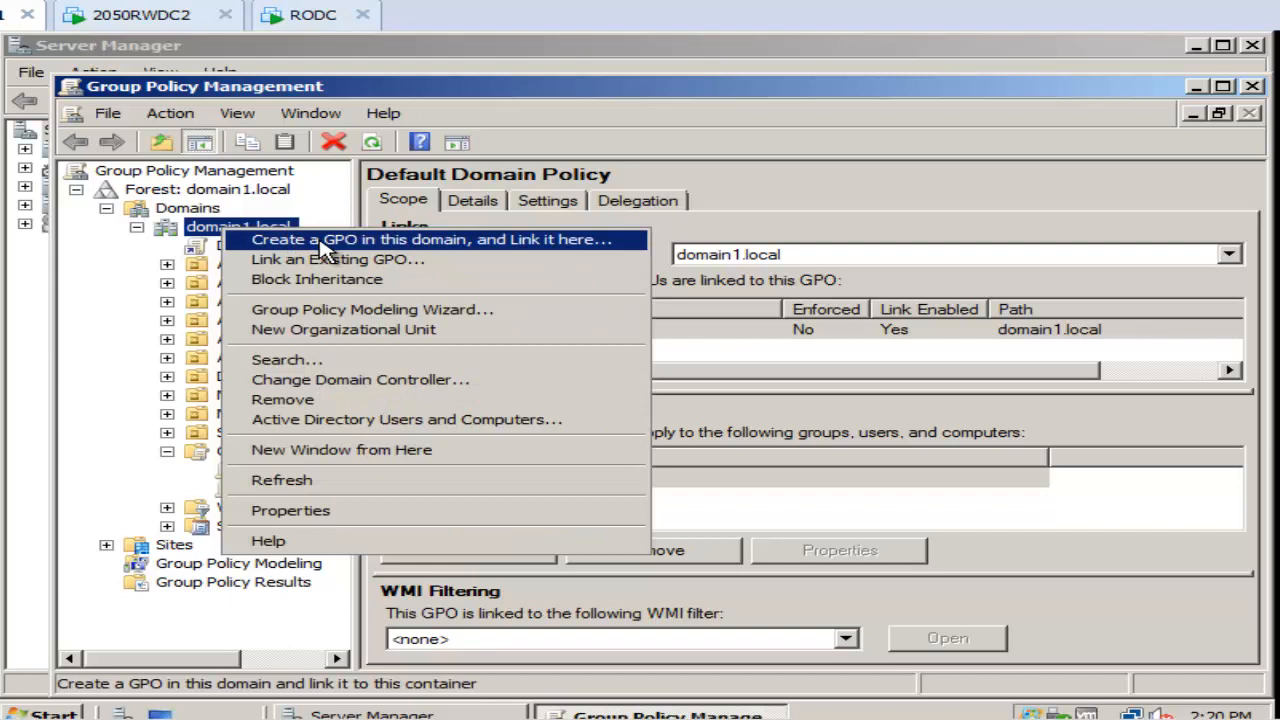
click(321, 242)
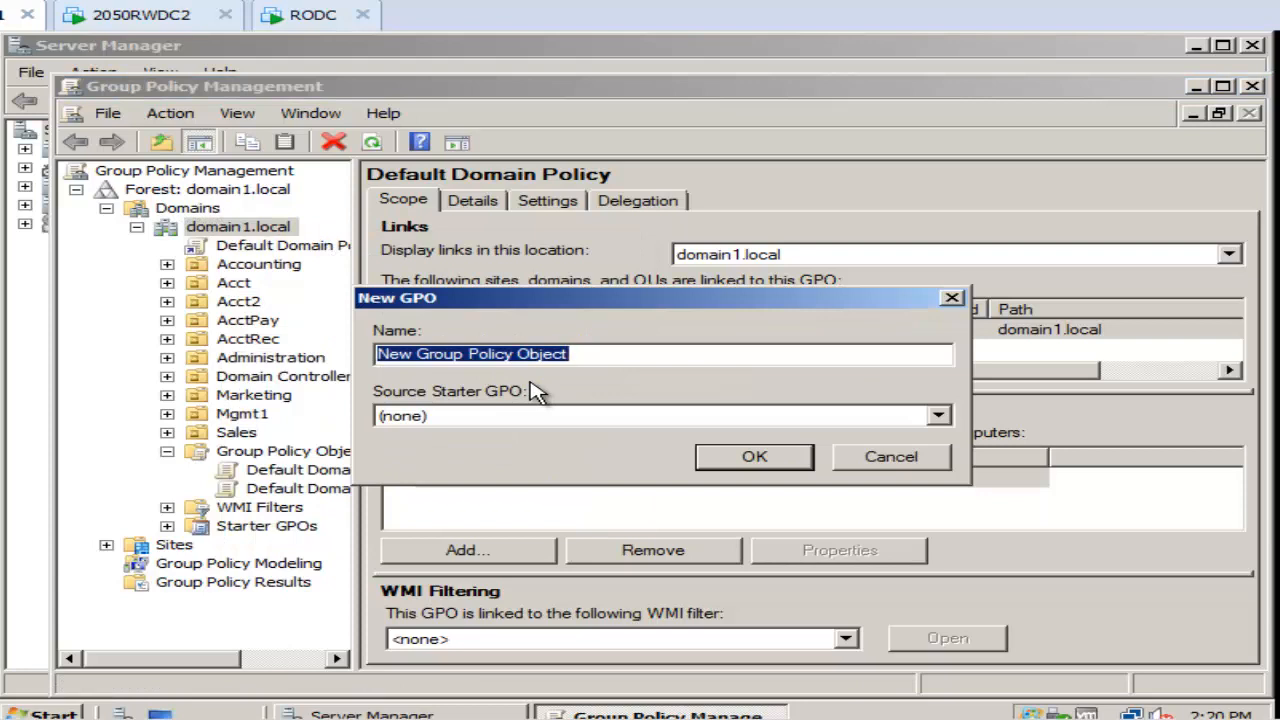
text(PWDpolicy)
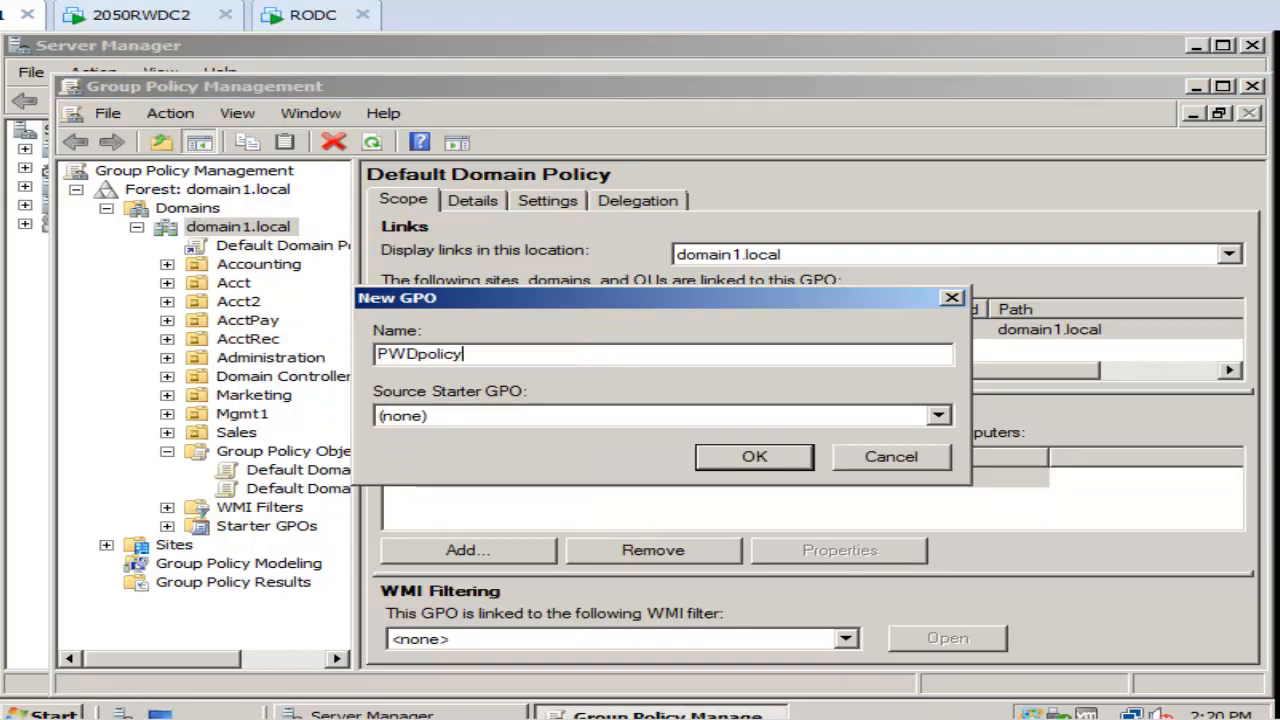
key(Tab)
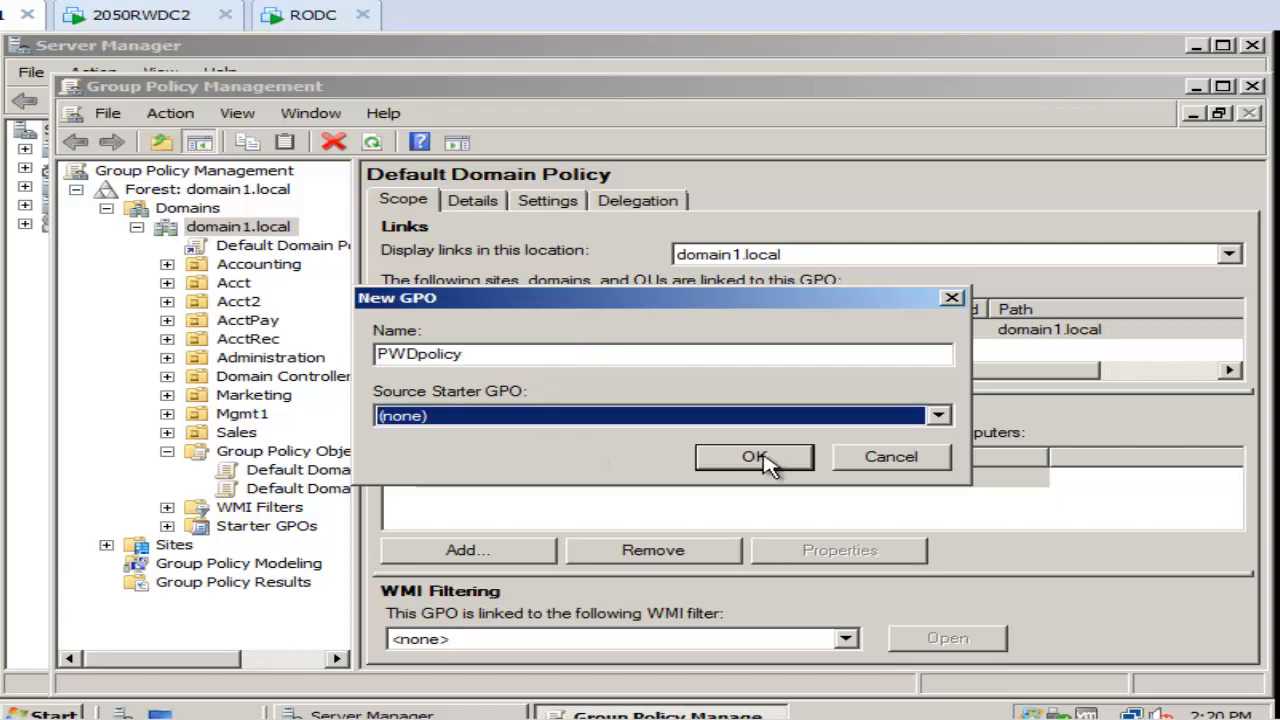
click(754, 457)
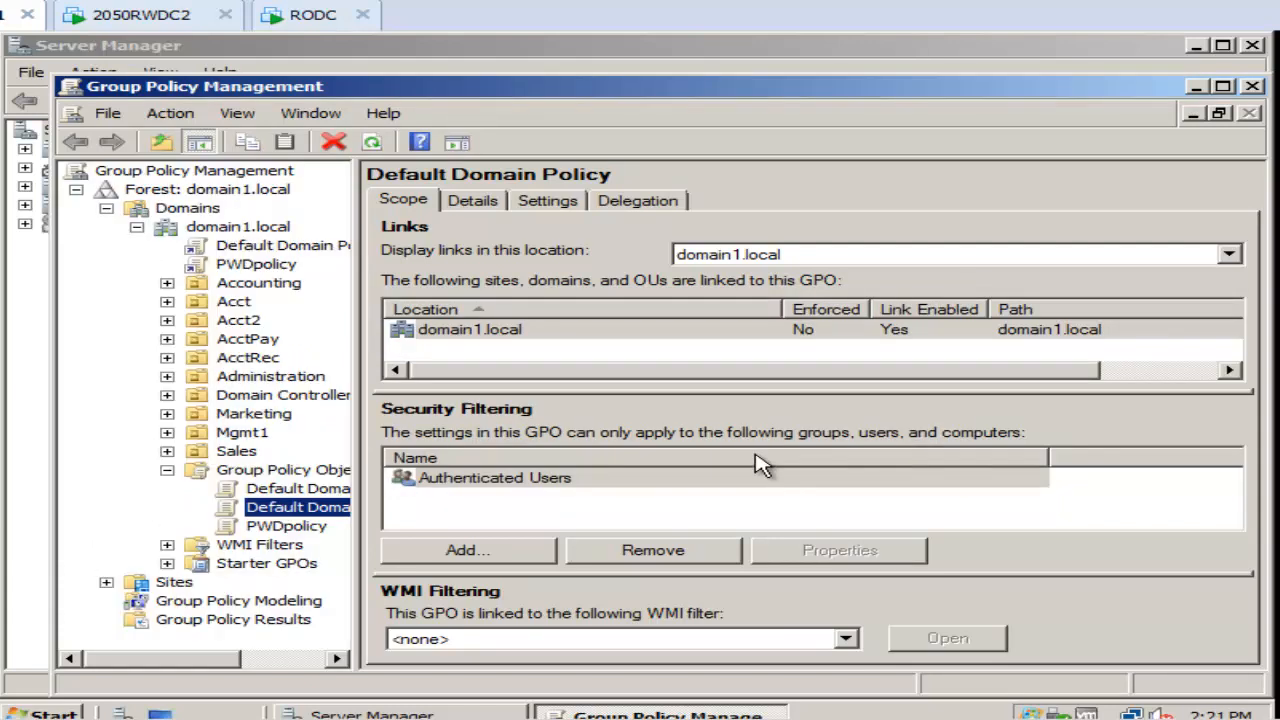
Step: Define Enforce password history in PWDpolicy's Password Policy as 12 passwords remembered, and open the account lockout settings
click(262, 265)
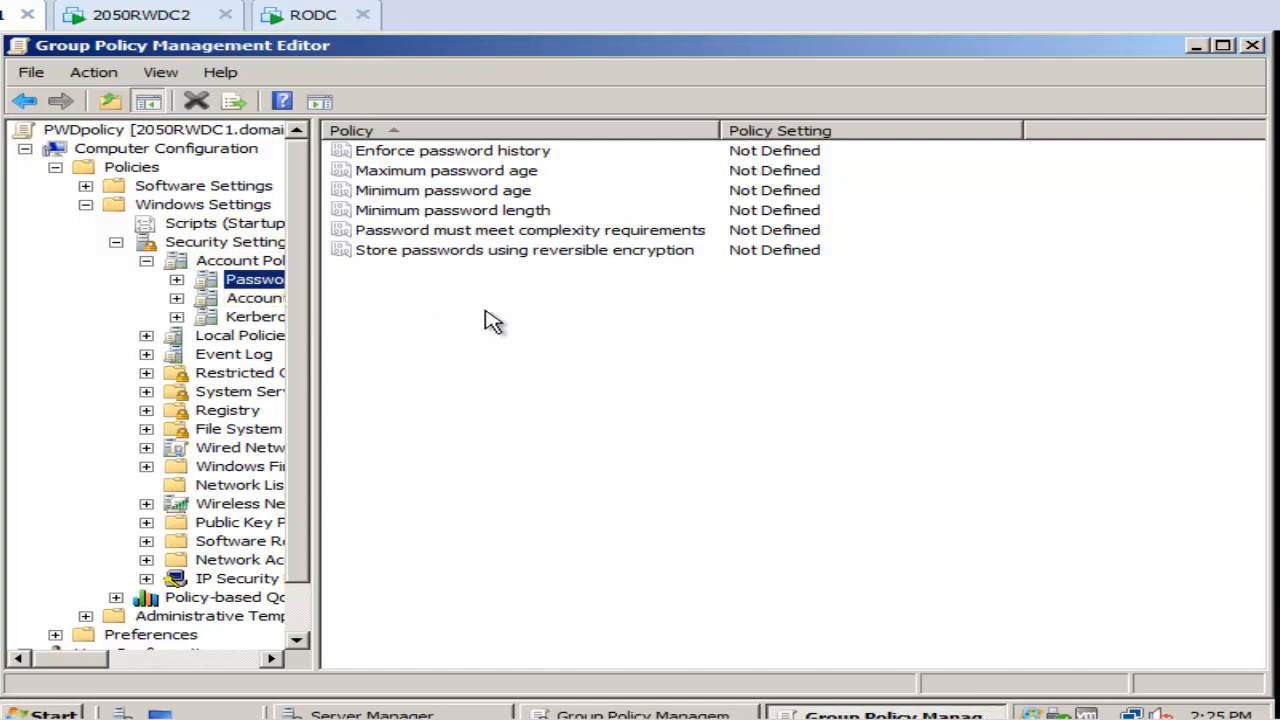
double_click(452, 151)
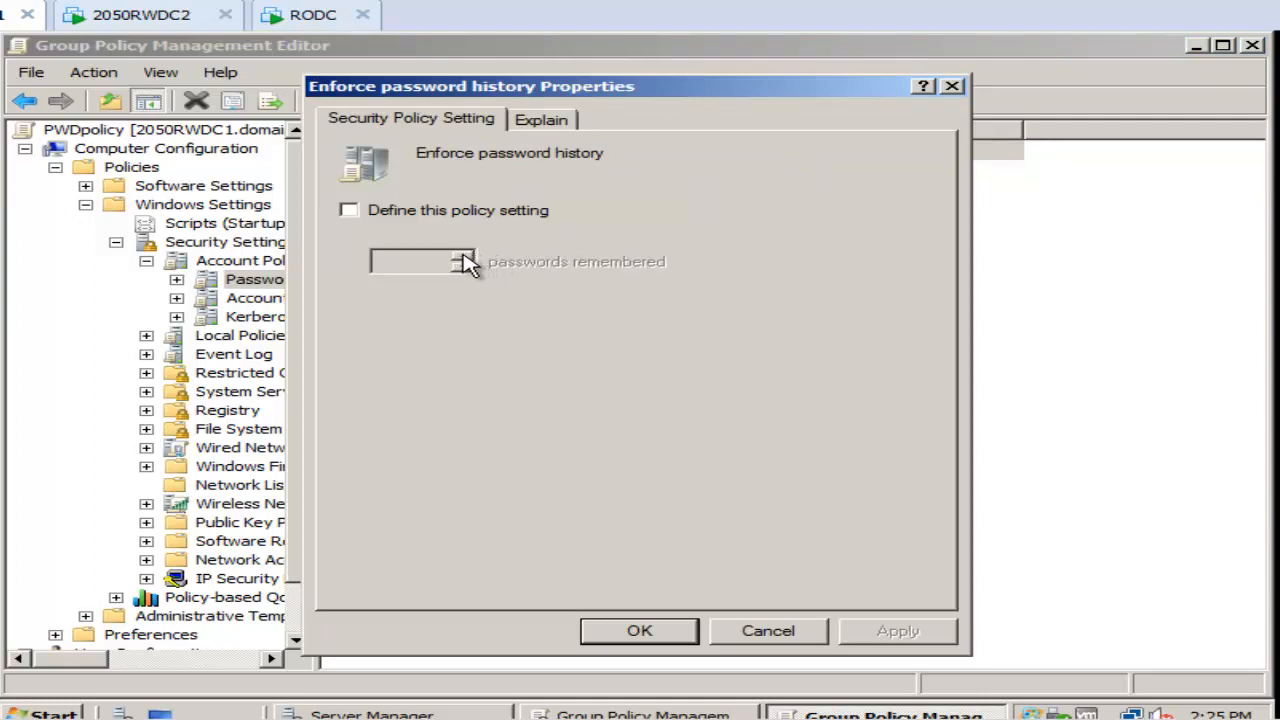
click(348, 210)
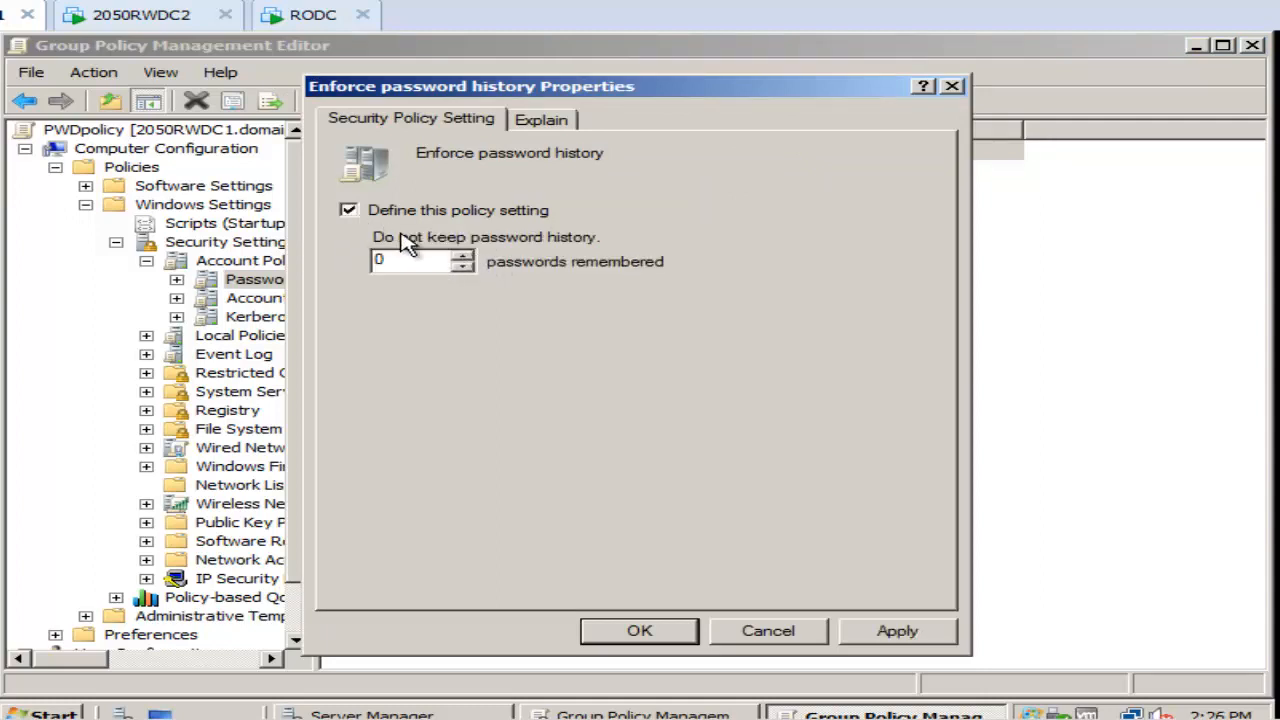
click(463, 255)
click(463, 255)
click(463, 255)
click(463, 255)
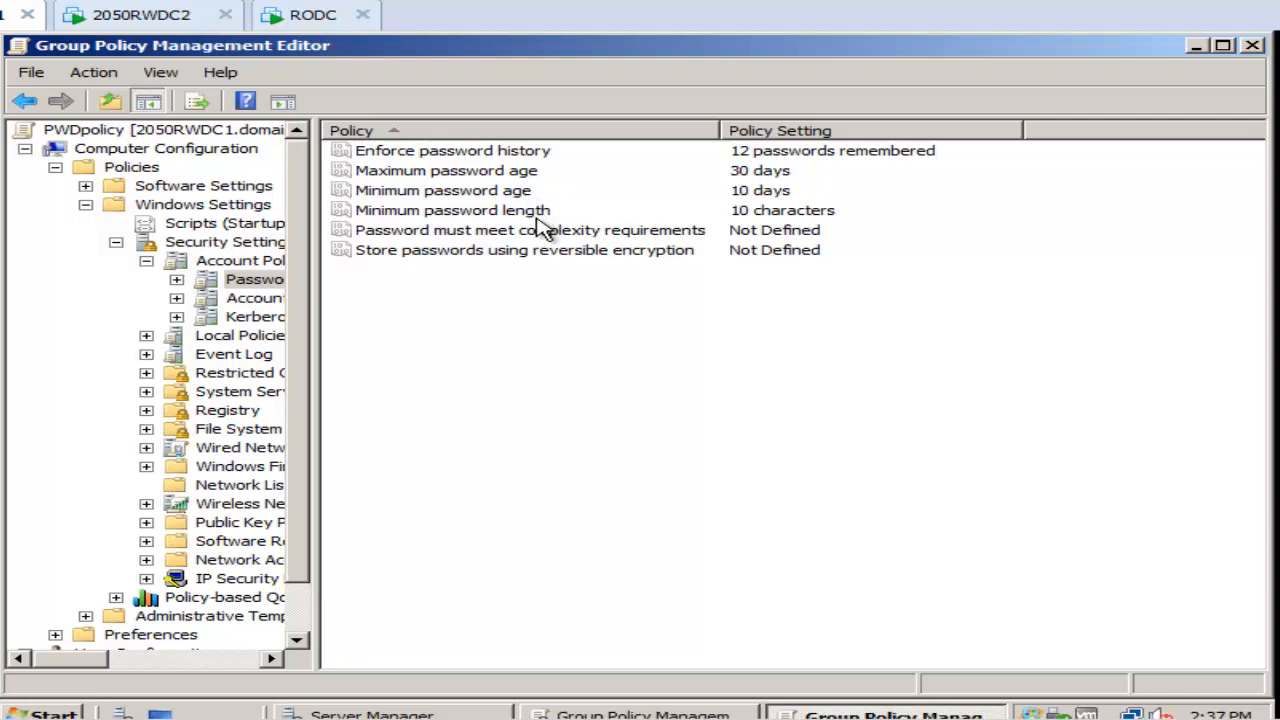
click(255, 299)
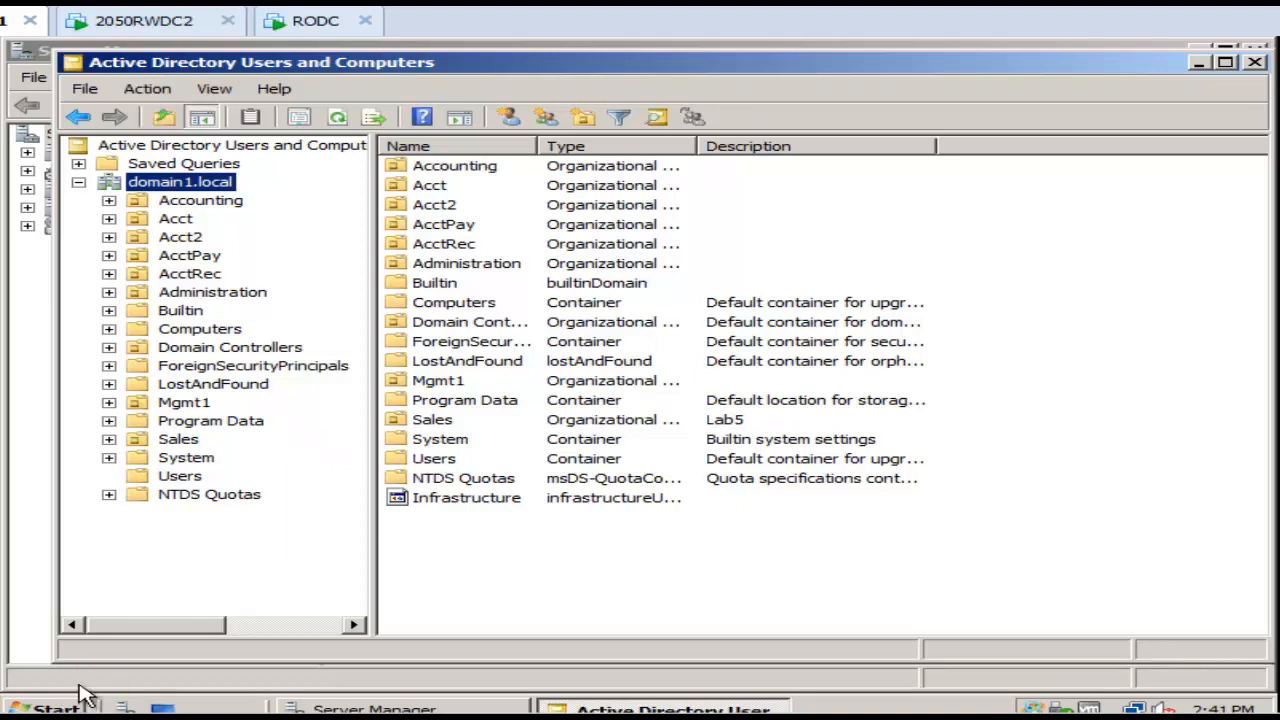
Step: Create the Marketing OU in domain1.local with the description Final, using dsadd ou in Command Prompt
click(45, 708)
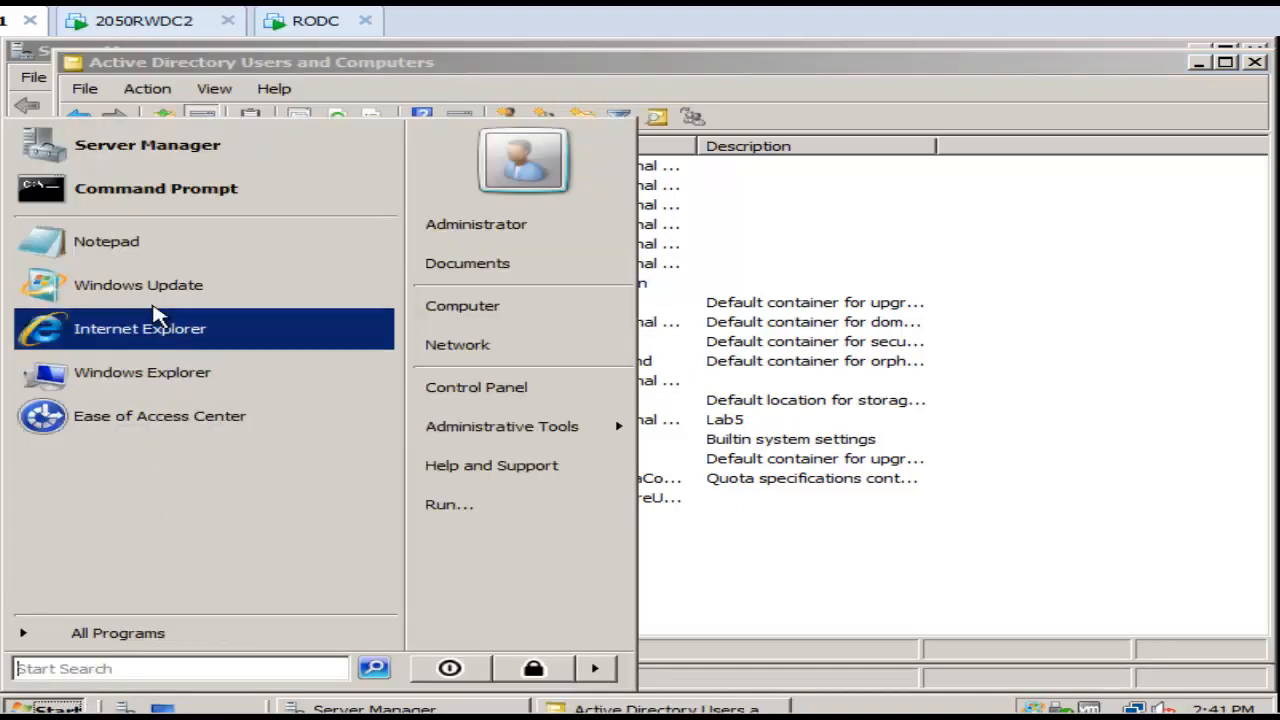
click(160, 195)
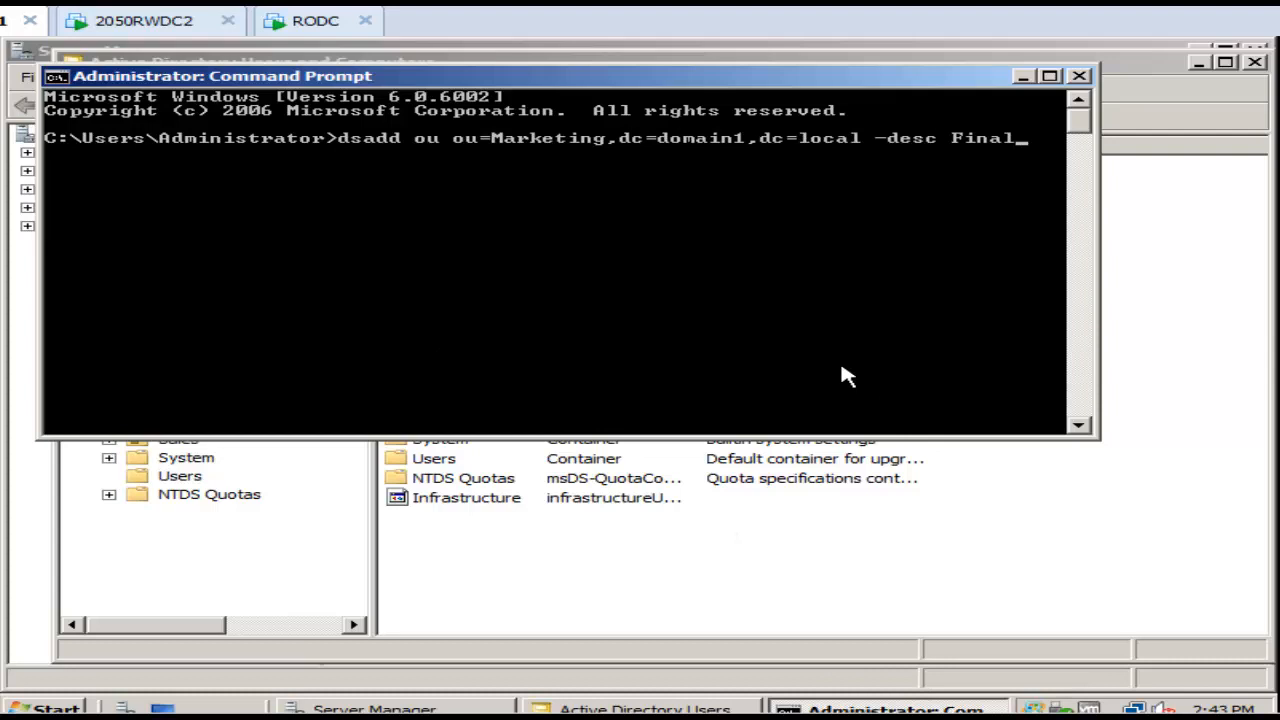
key(Return)
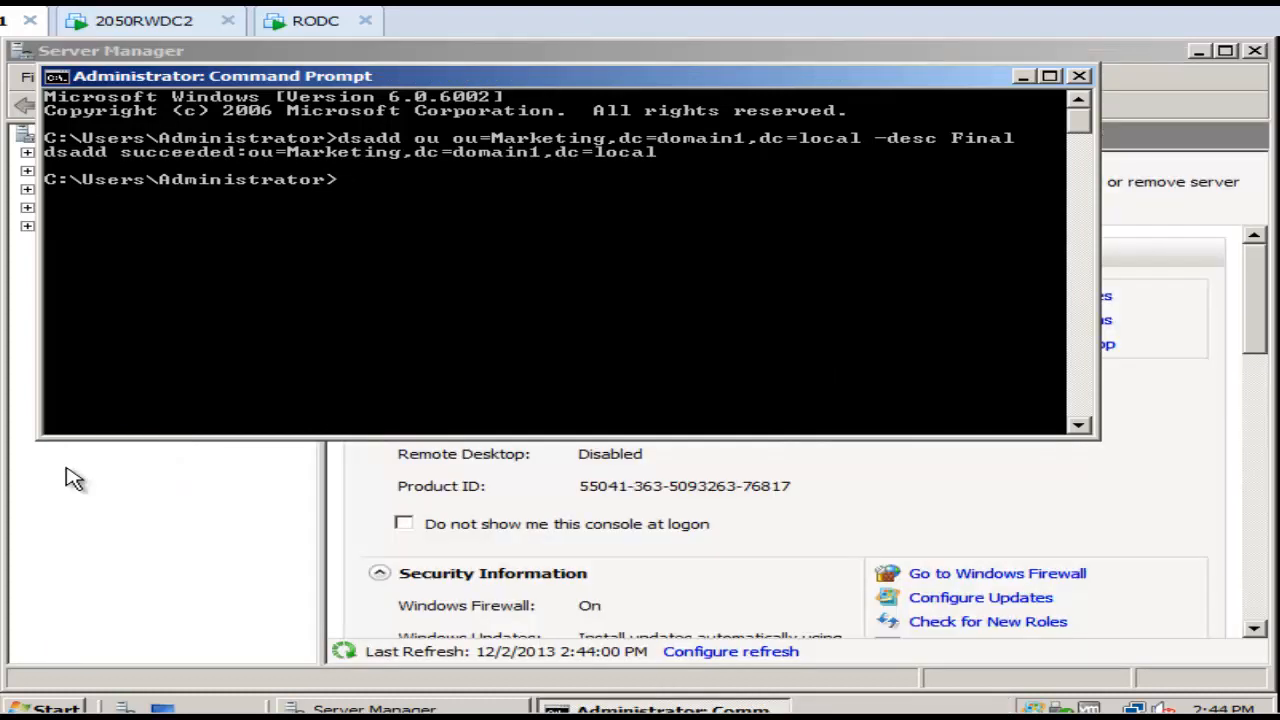
Step: Add two users to the Marketing OU with dsadd user, entering each one's name, account password, samid and upn
text(d)
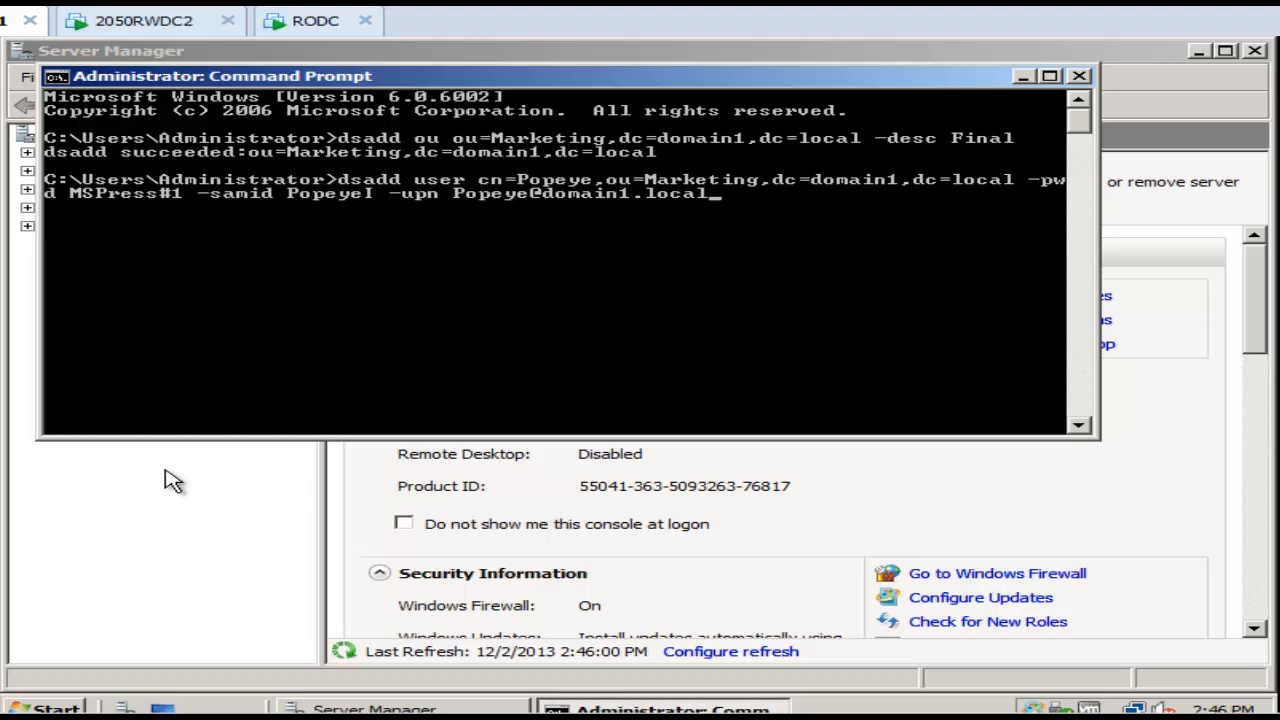
key(Return)
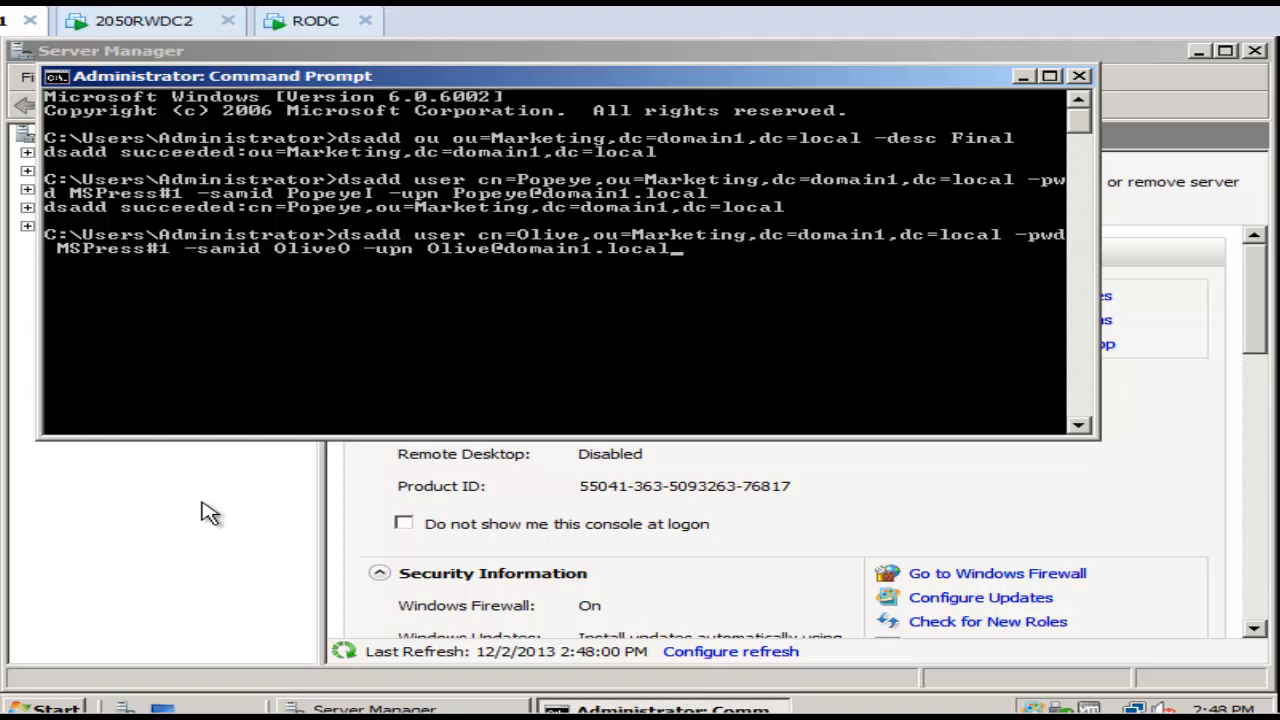
key(Return)
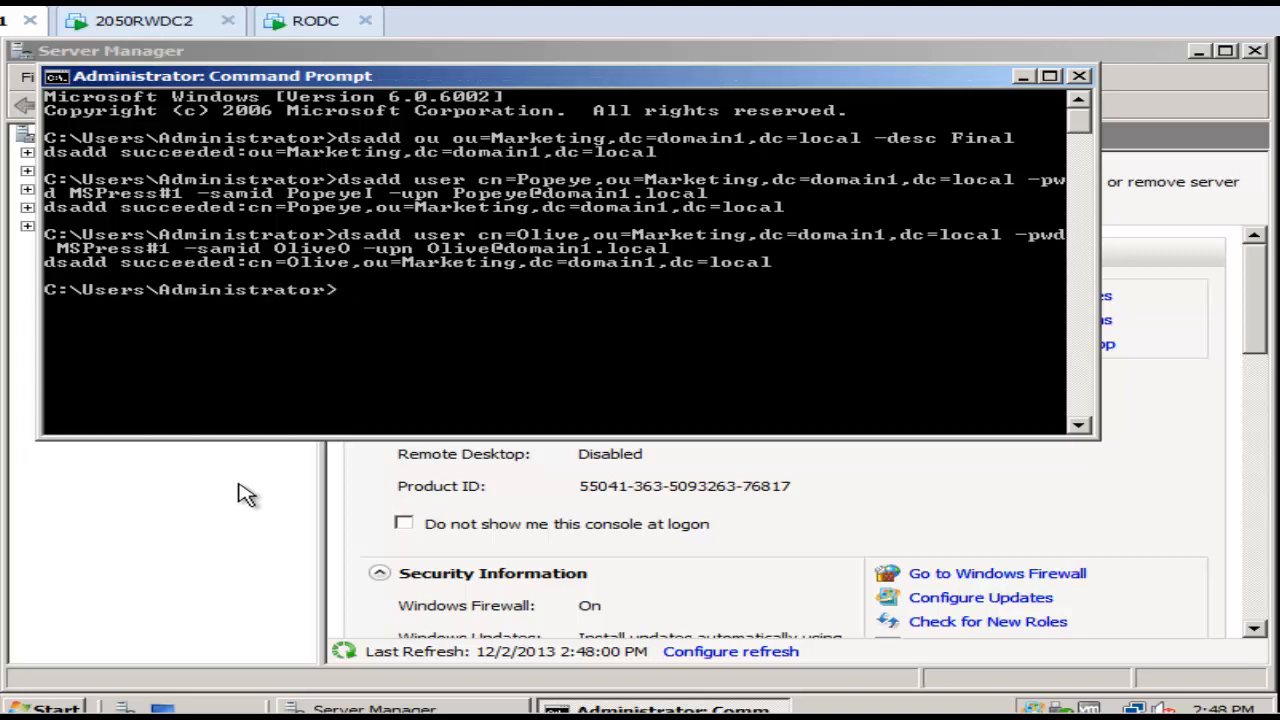
Step: Close Command Prompt and expand domain1.local in Active Directory Users and Computers to check its organizational units
click(1080, 80)
click(60, 708)
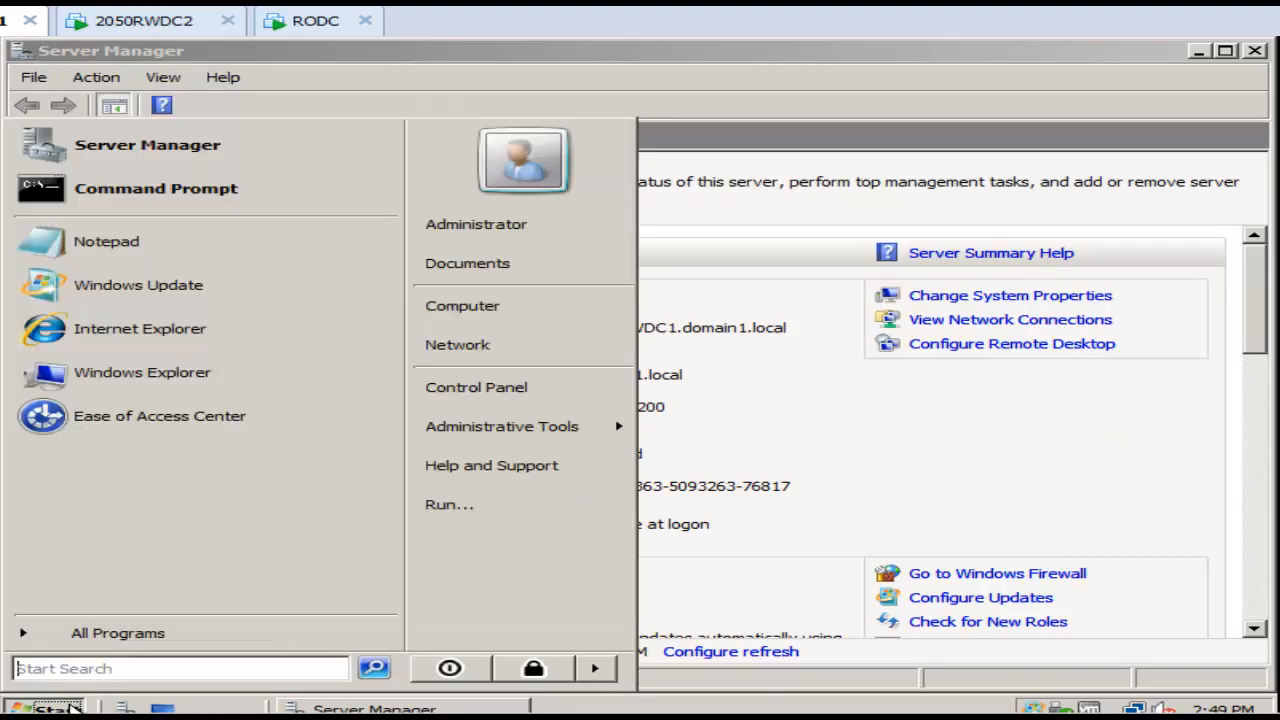
mouse_move(533, 426)
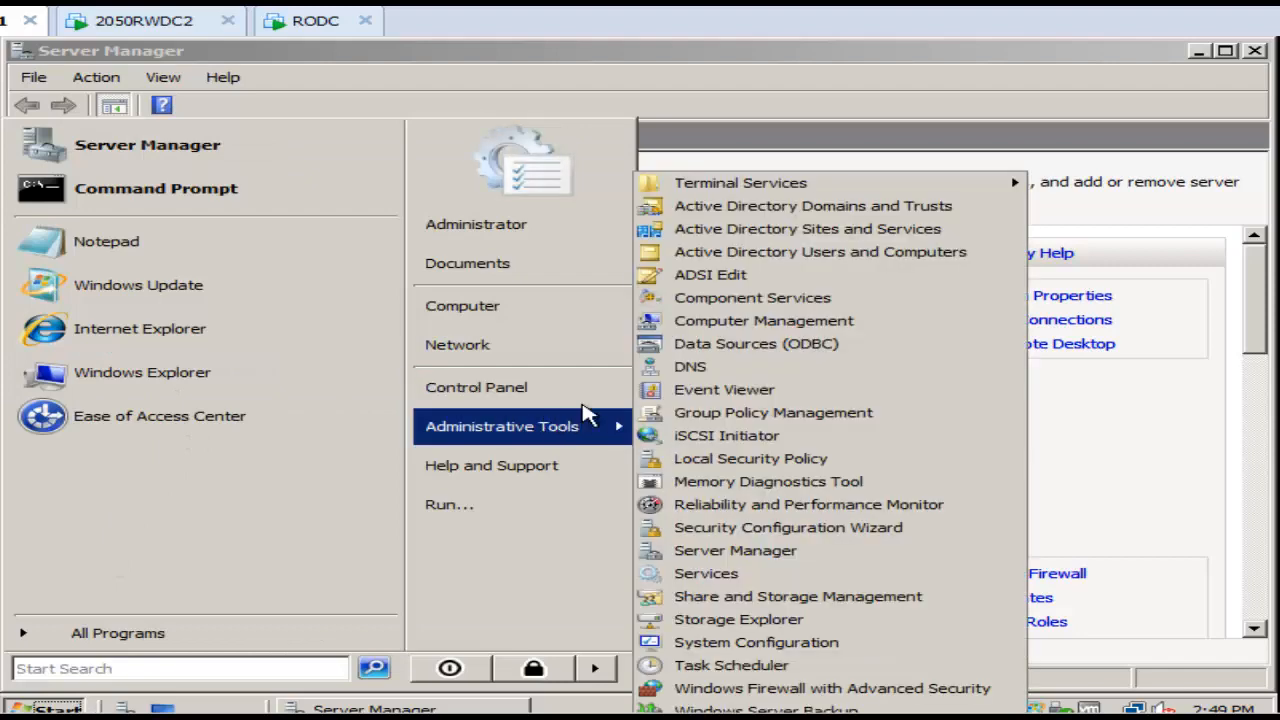
click(762, 255)
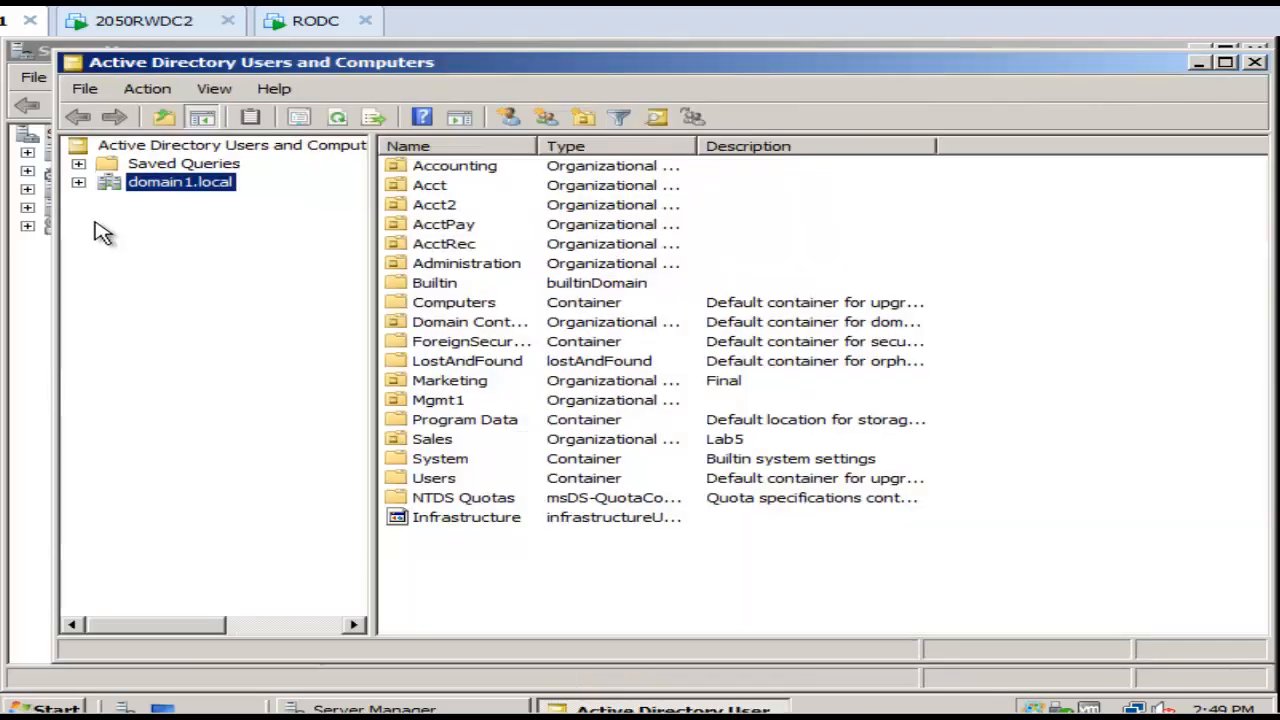
click(78, 182)
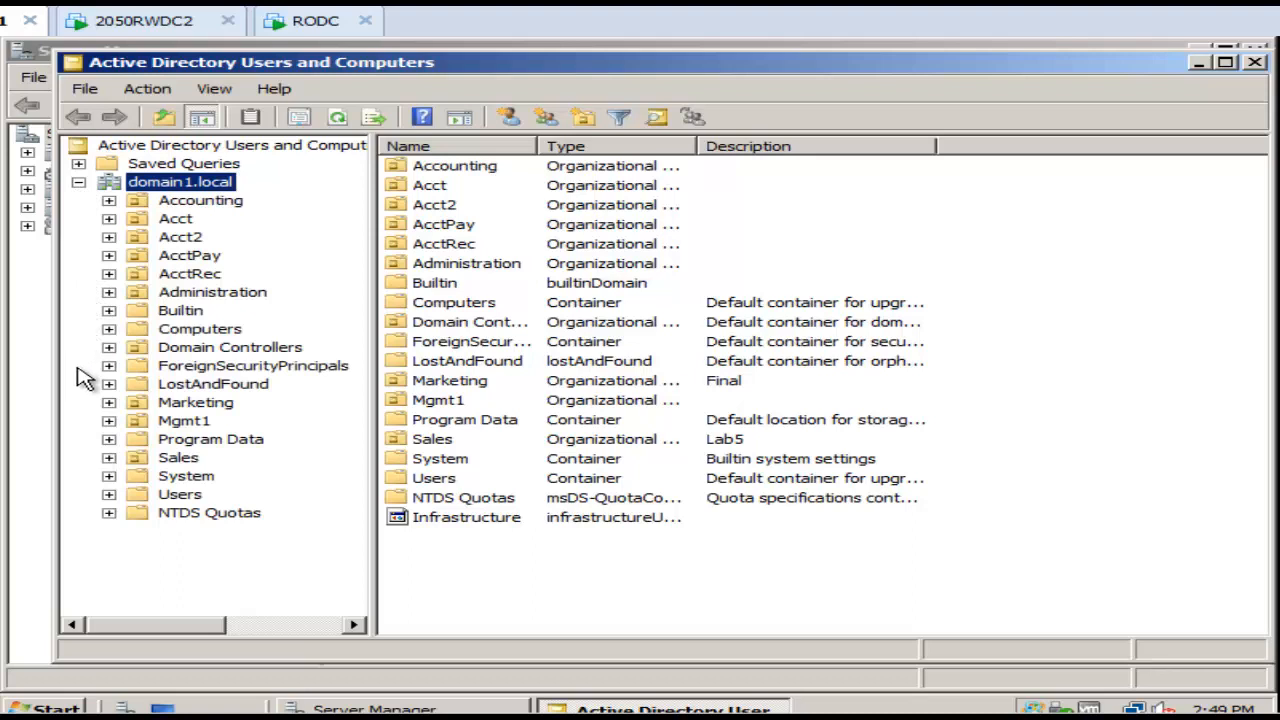
Step: Open the Marketing OU to check the user accounts it contains
click(196, 405)
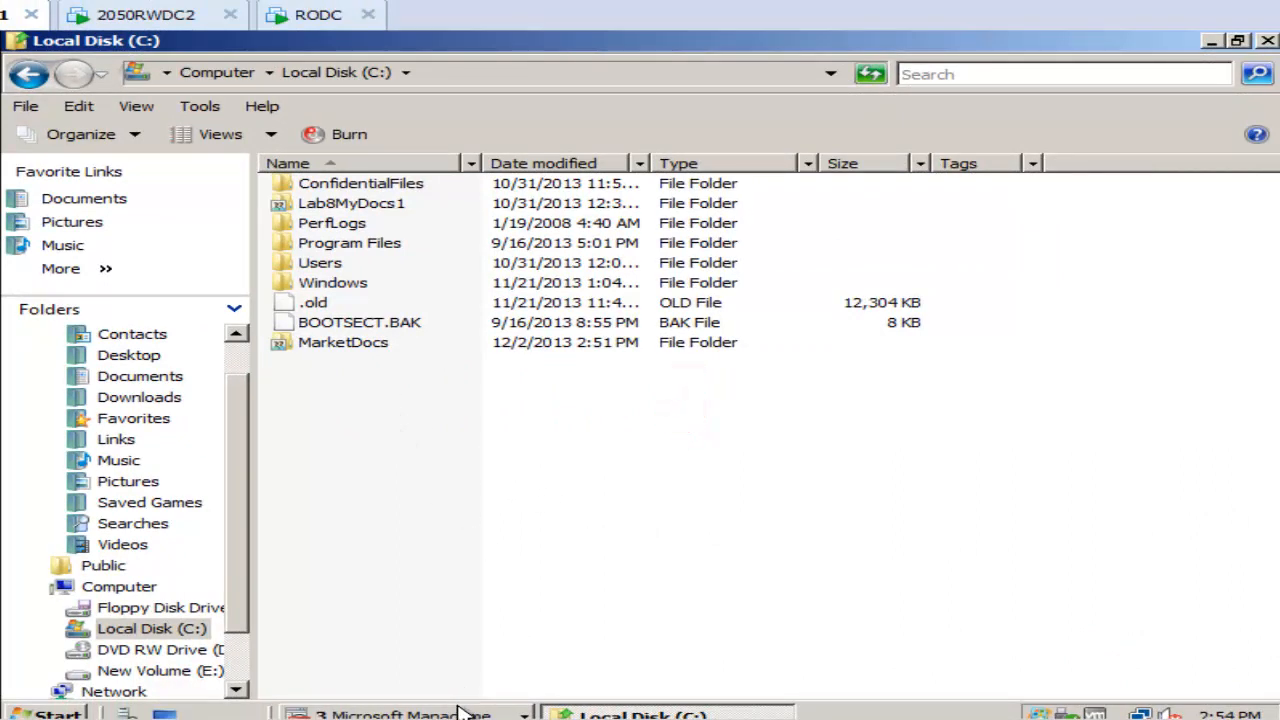
Step: Switch to Group Policy Management and create a GPO named Redirection linked to the Marketing OU
click(342, 712)
click(340, 646)
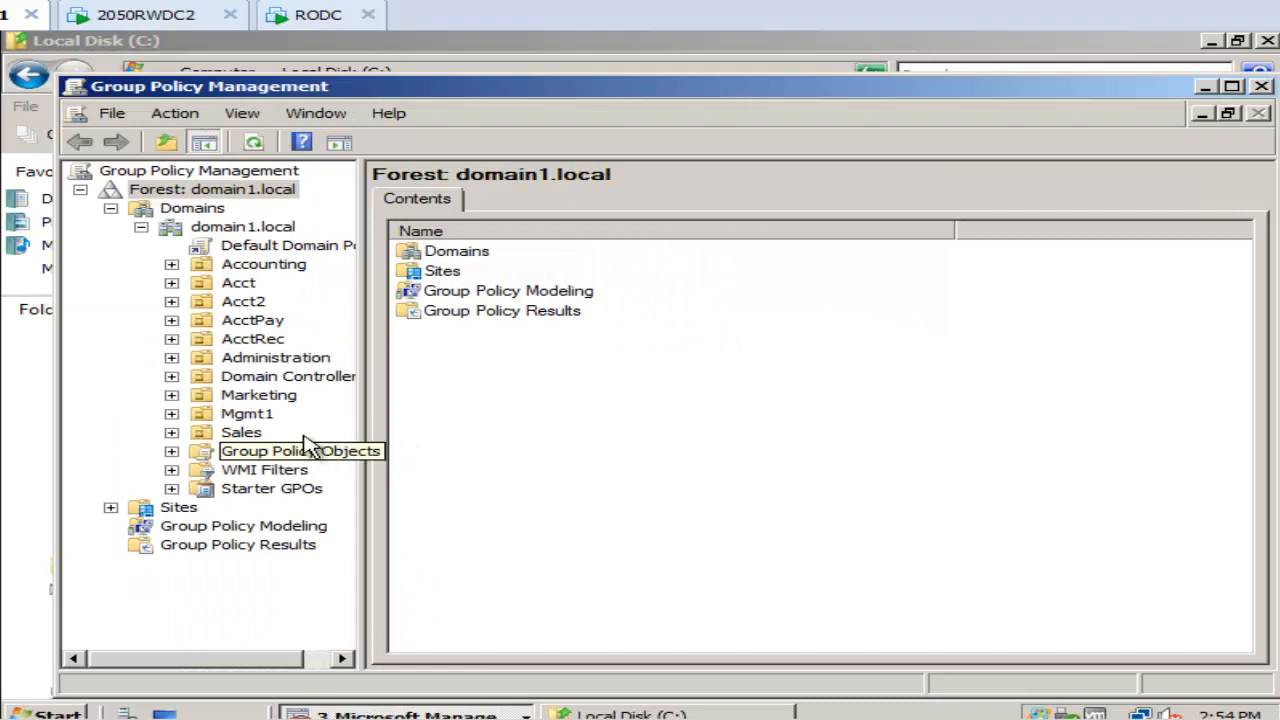
right_click(294, 399)
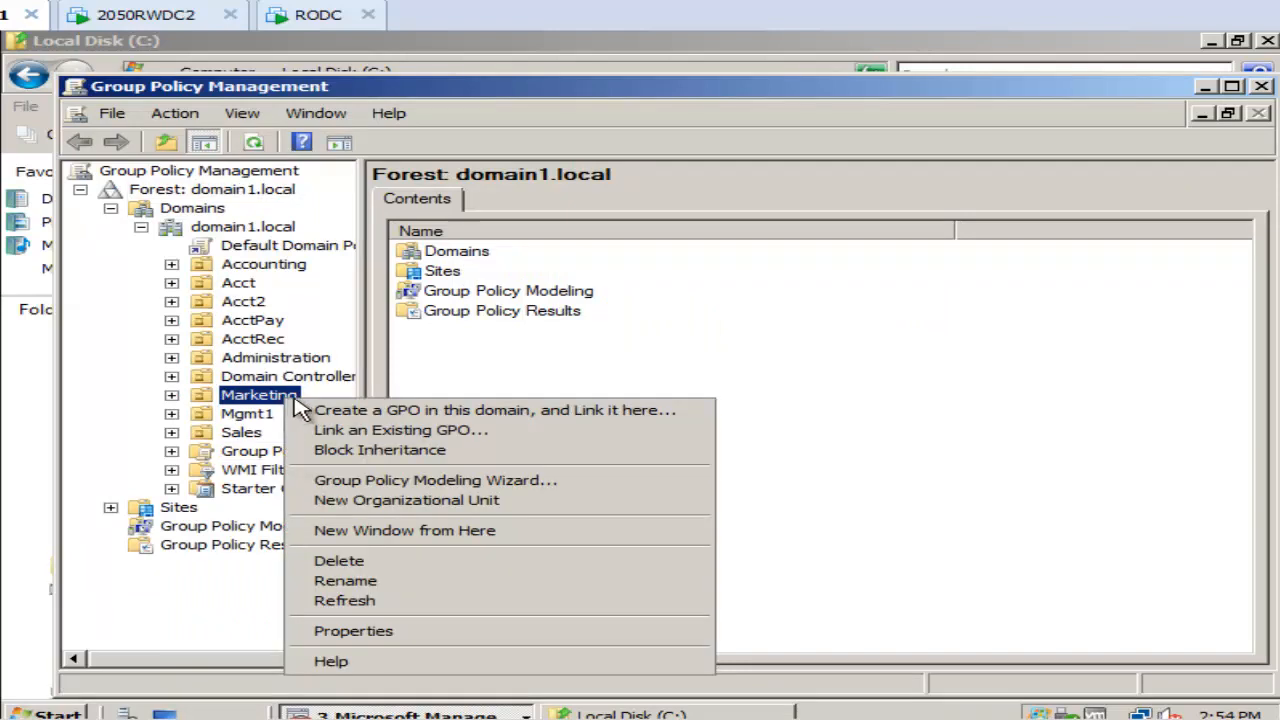
click(395, 413)
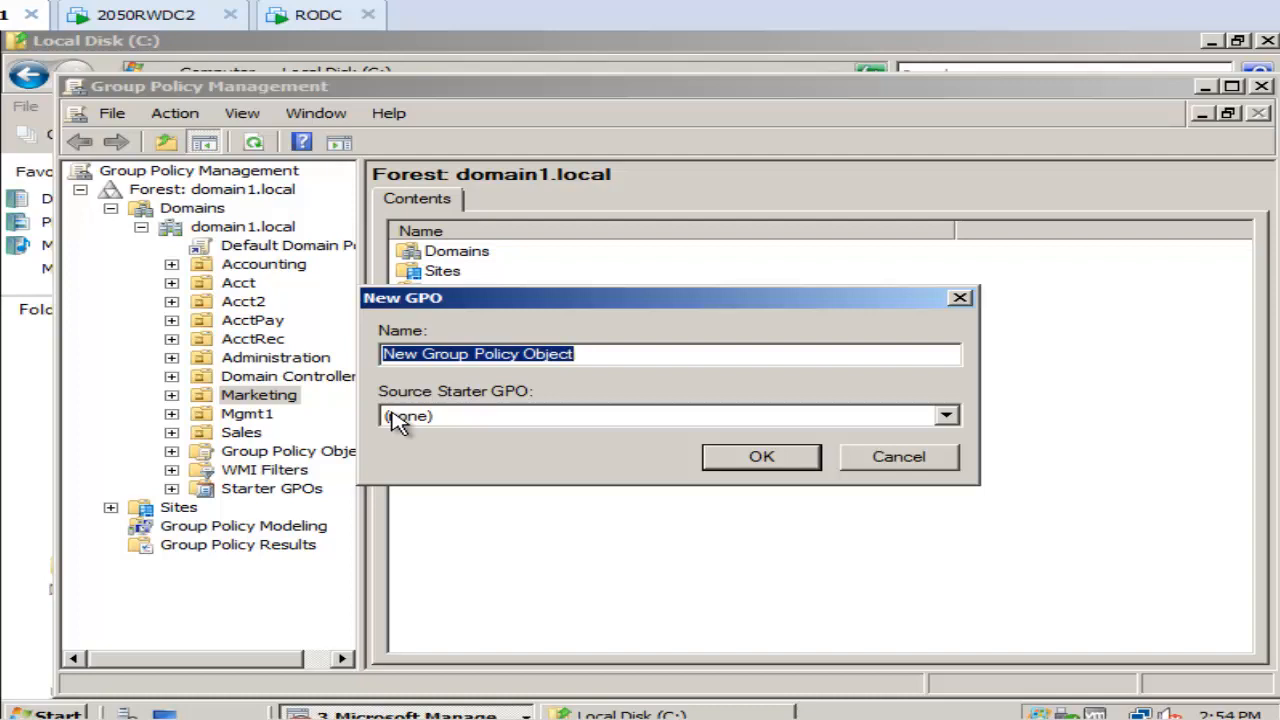
text(Redirection)
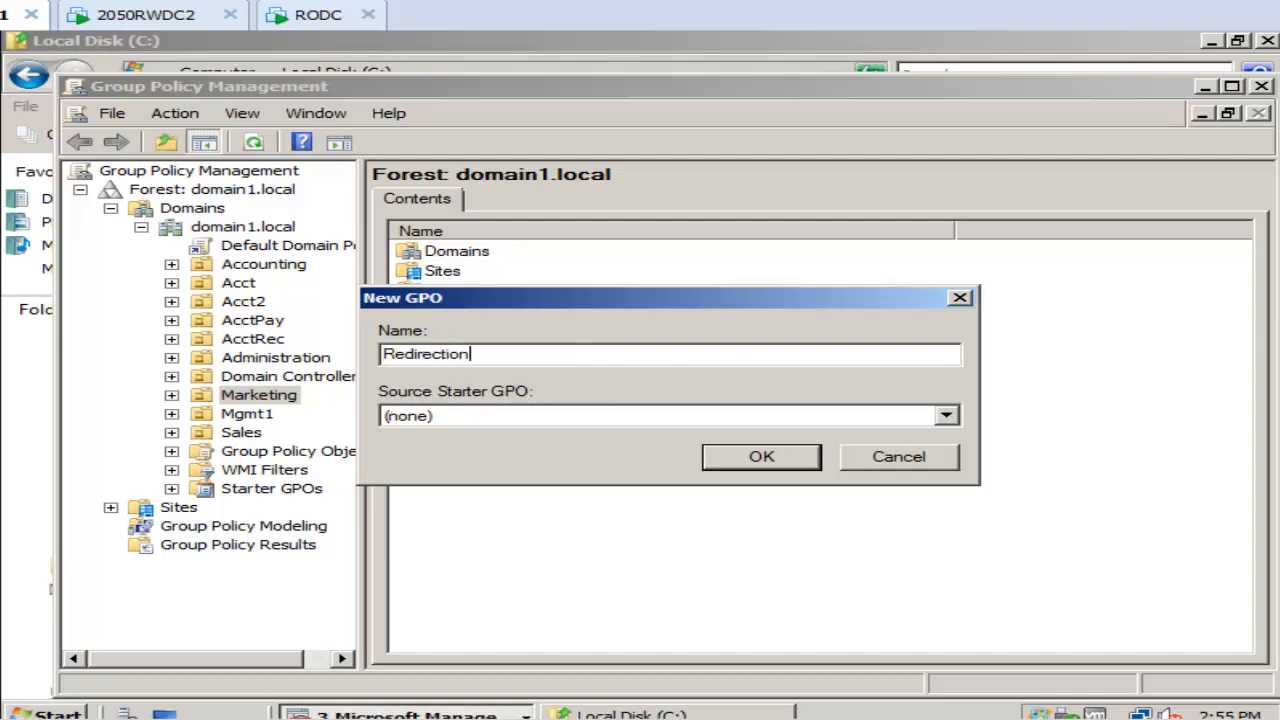
click(760, 458)
Step: Open the Redirection GPO for editing and expand Folder Redirection in the user configuration's Windows Settings policies
right_click(298, 414)
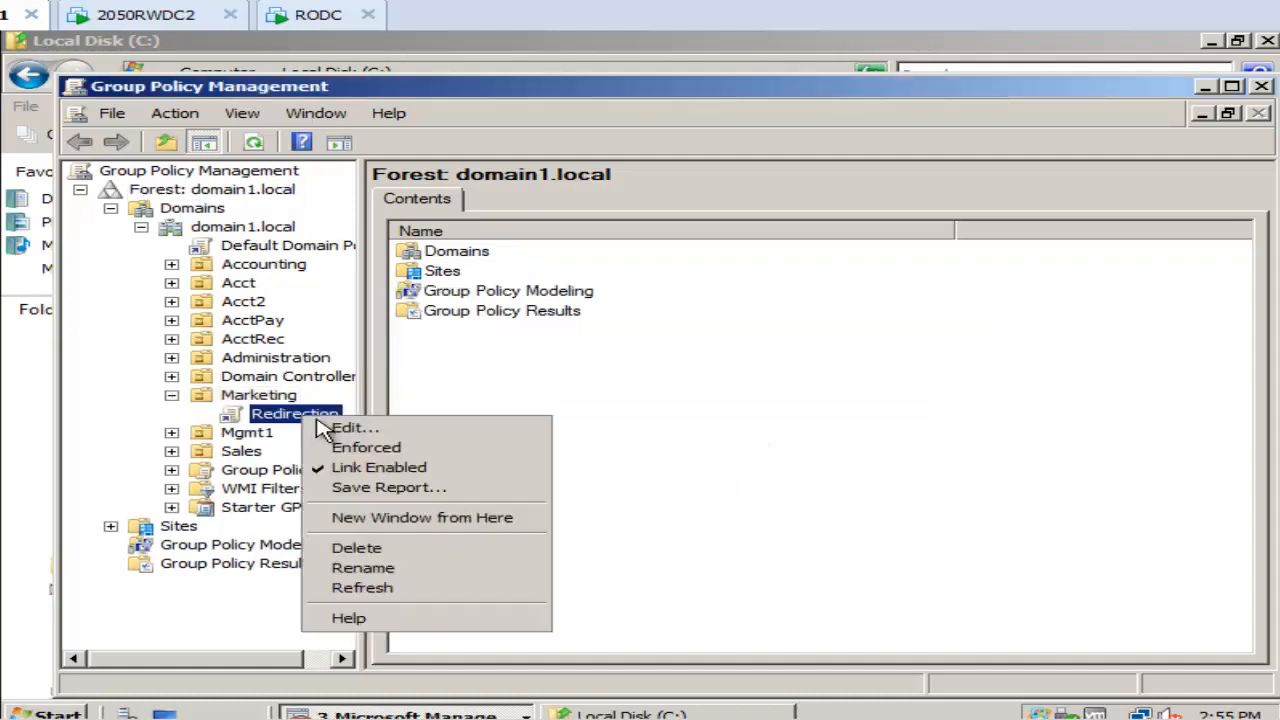
click(345, 429)
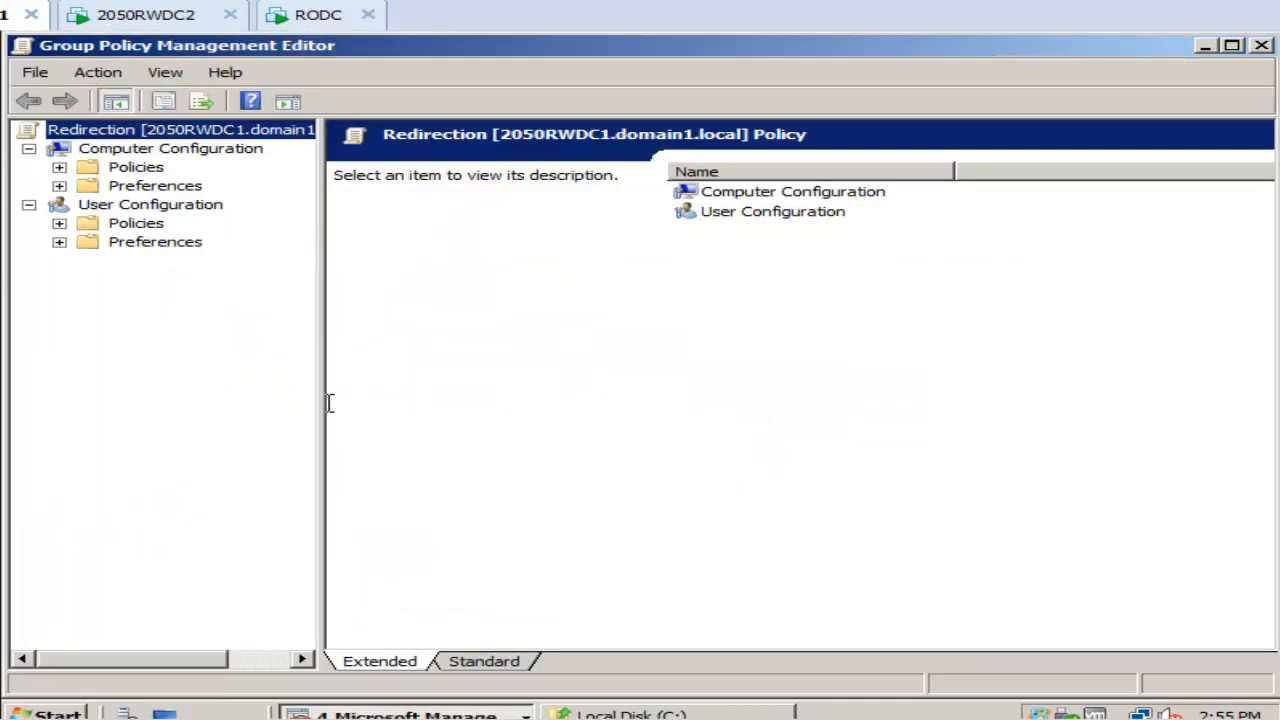
click(60, 224)
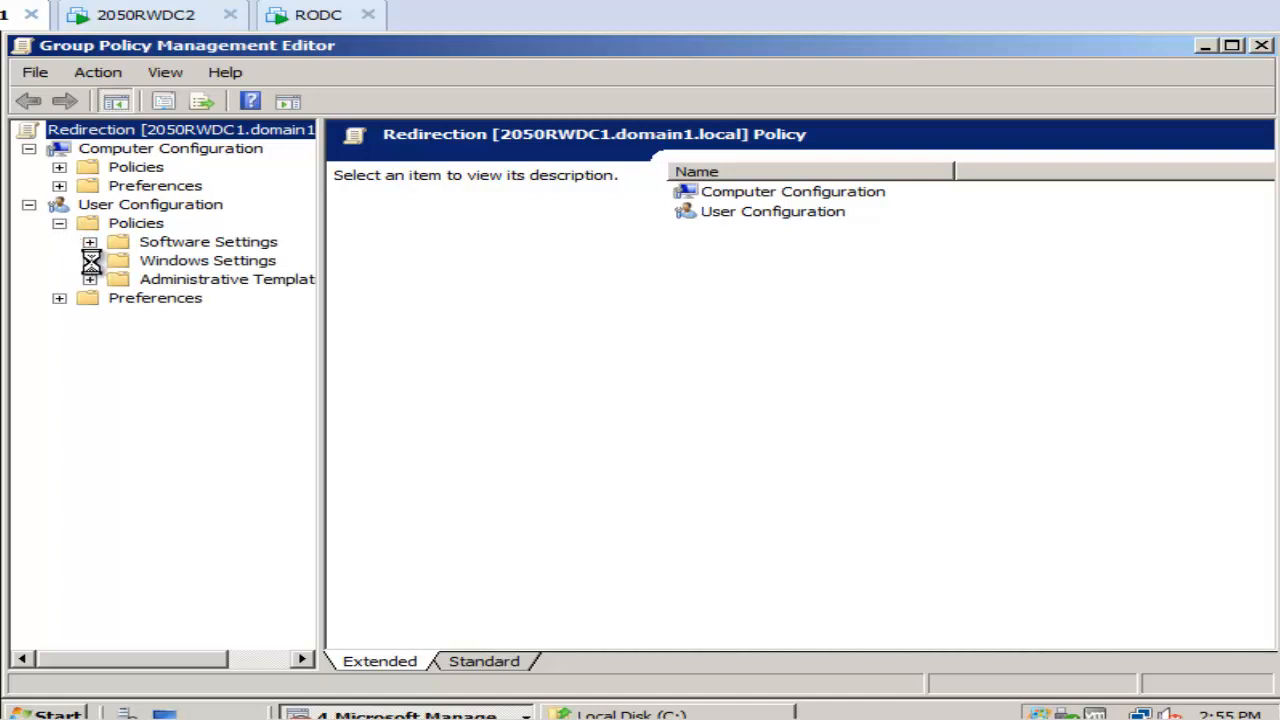
click(90, 261)
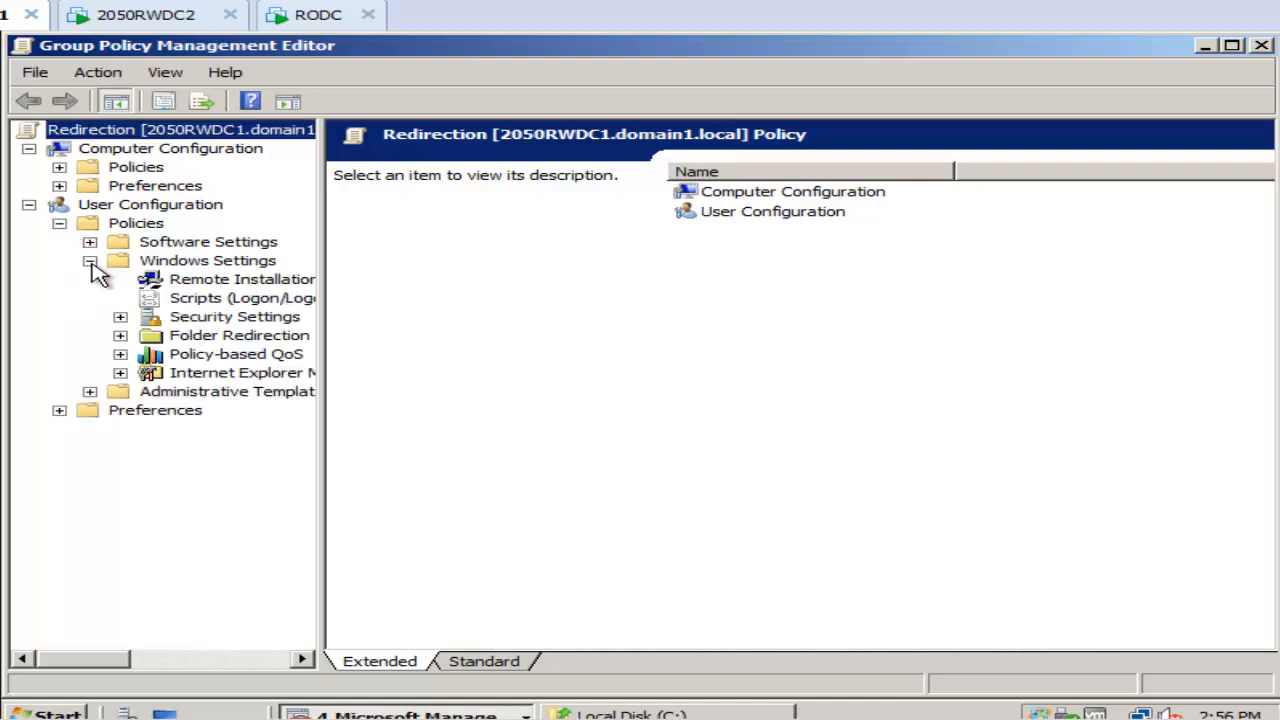
click(178, 342)
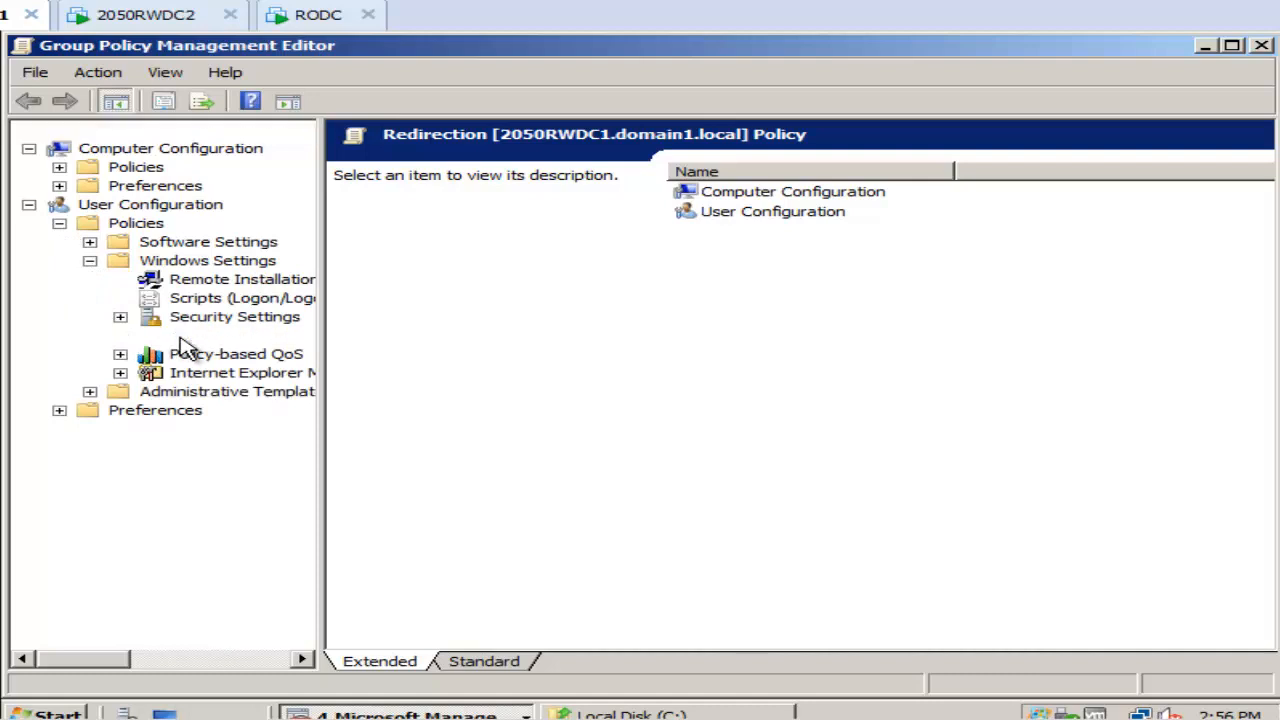
double_click(182, 341)
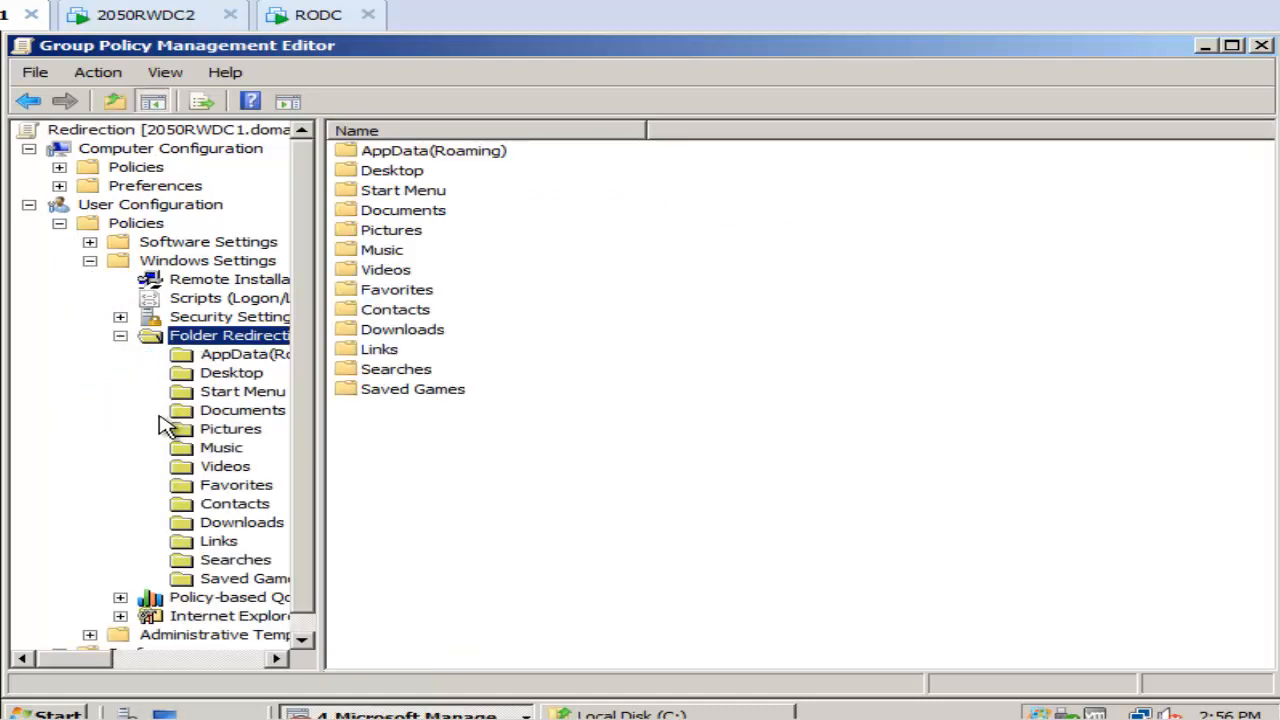
Step: Set Documents redirection to Basic - Redirect everyone's folder to the same location, with C:\MarketDocs as the root path
right_click(236, 413)
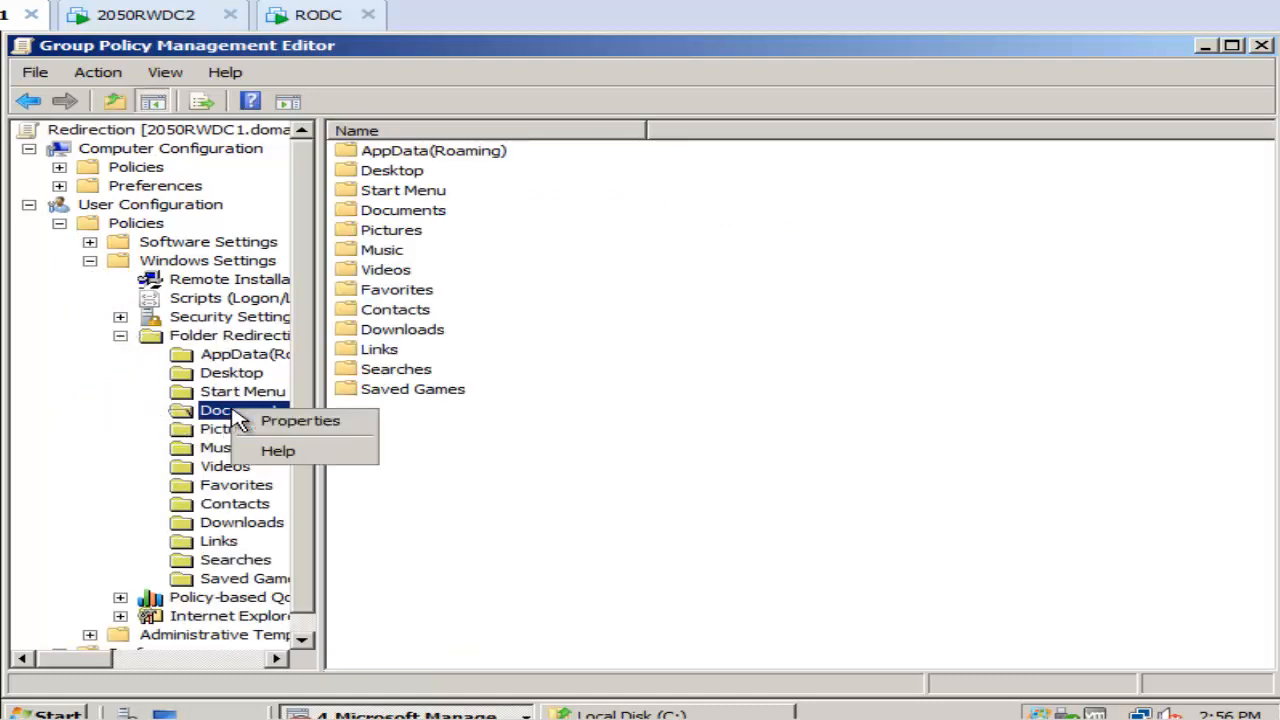
click(266, 422)
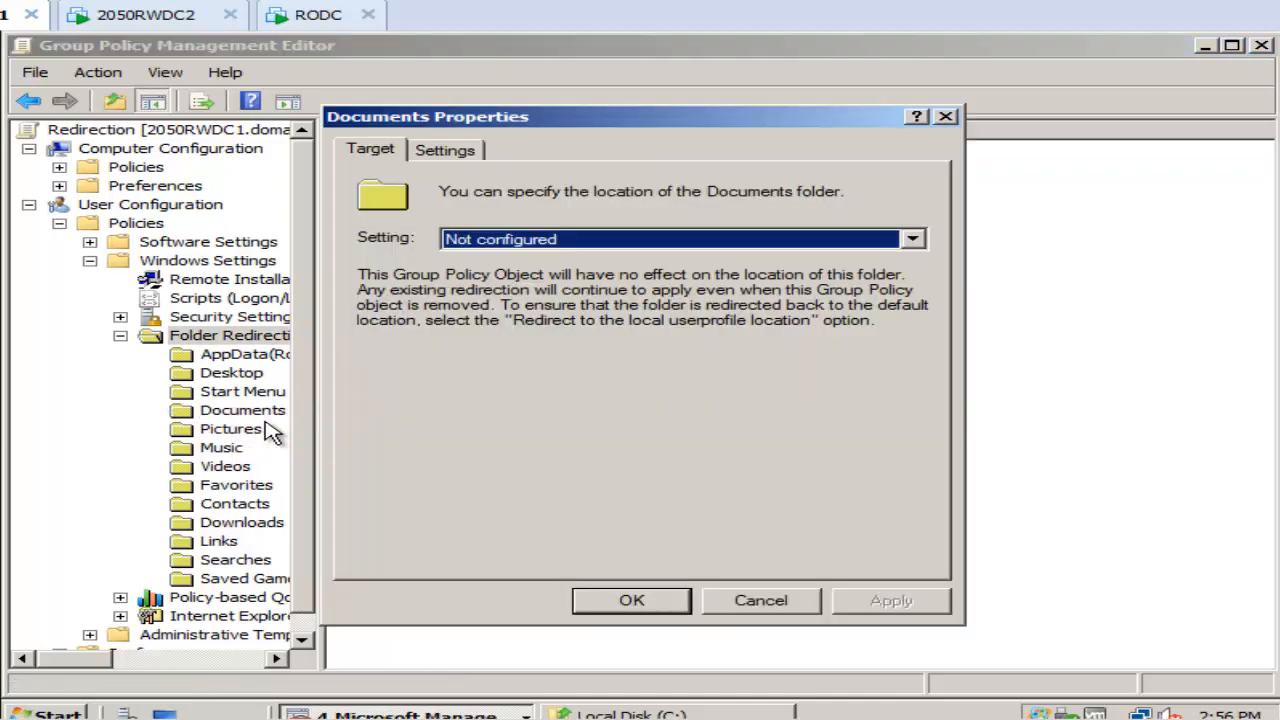
click(912, 239)
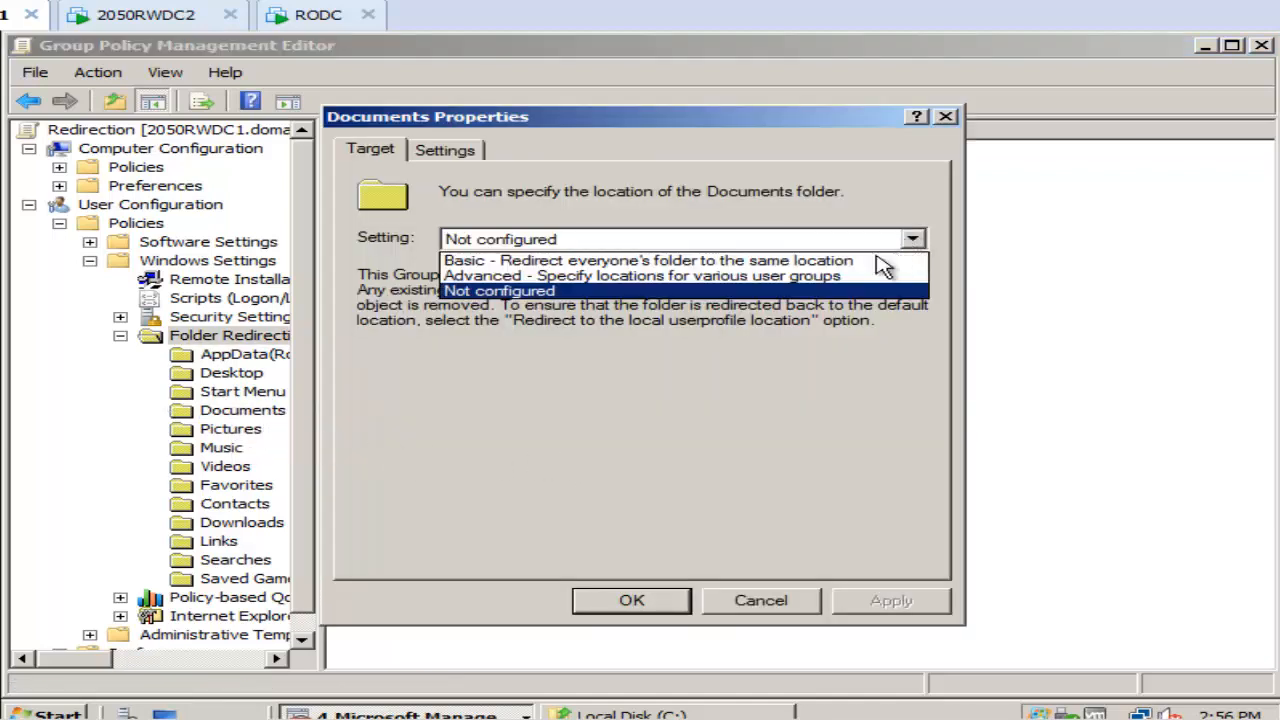
click(870, 262)
click(843, 468)
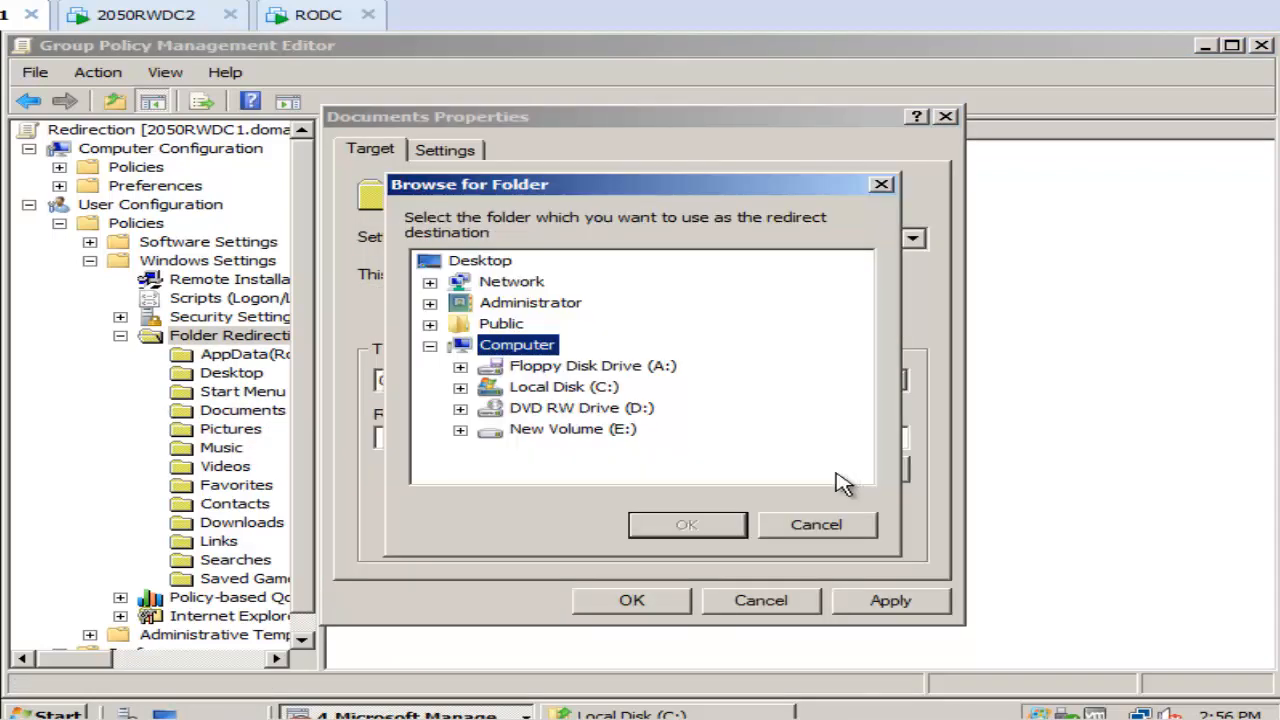
click(461, 388)
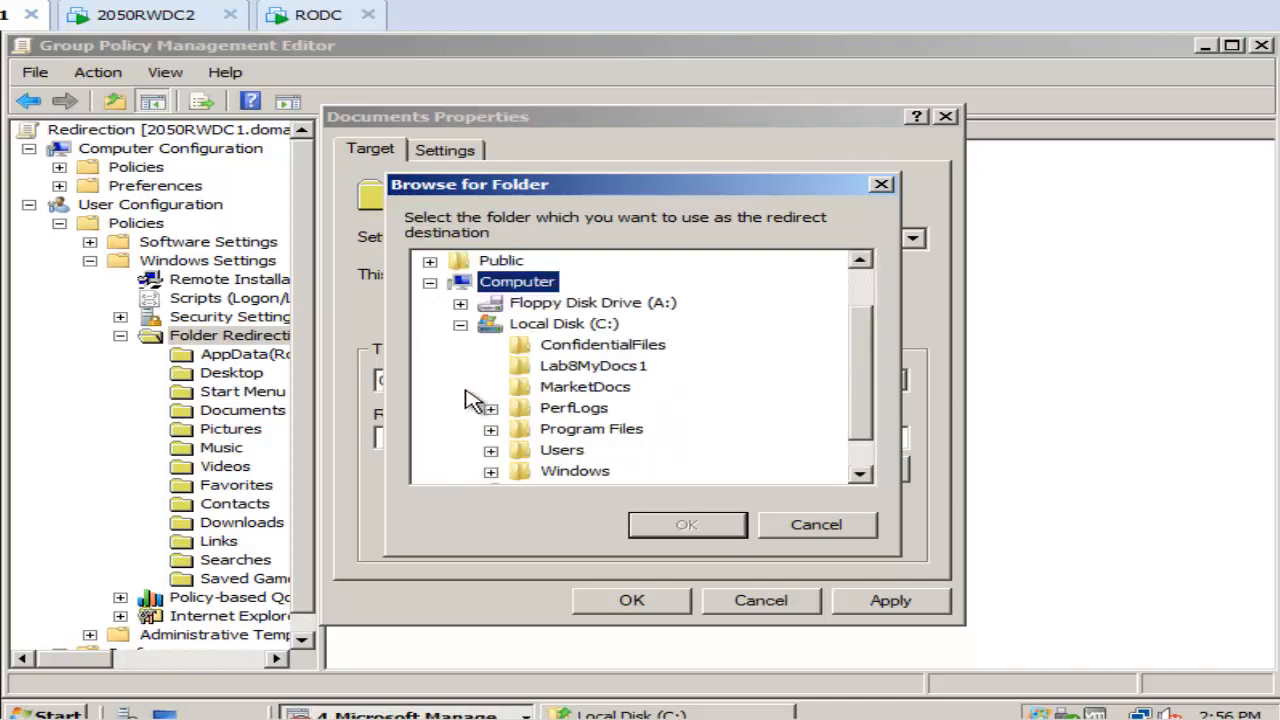
click(592, 387)
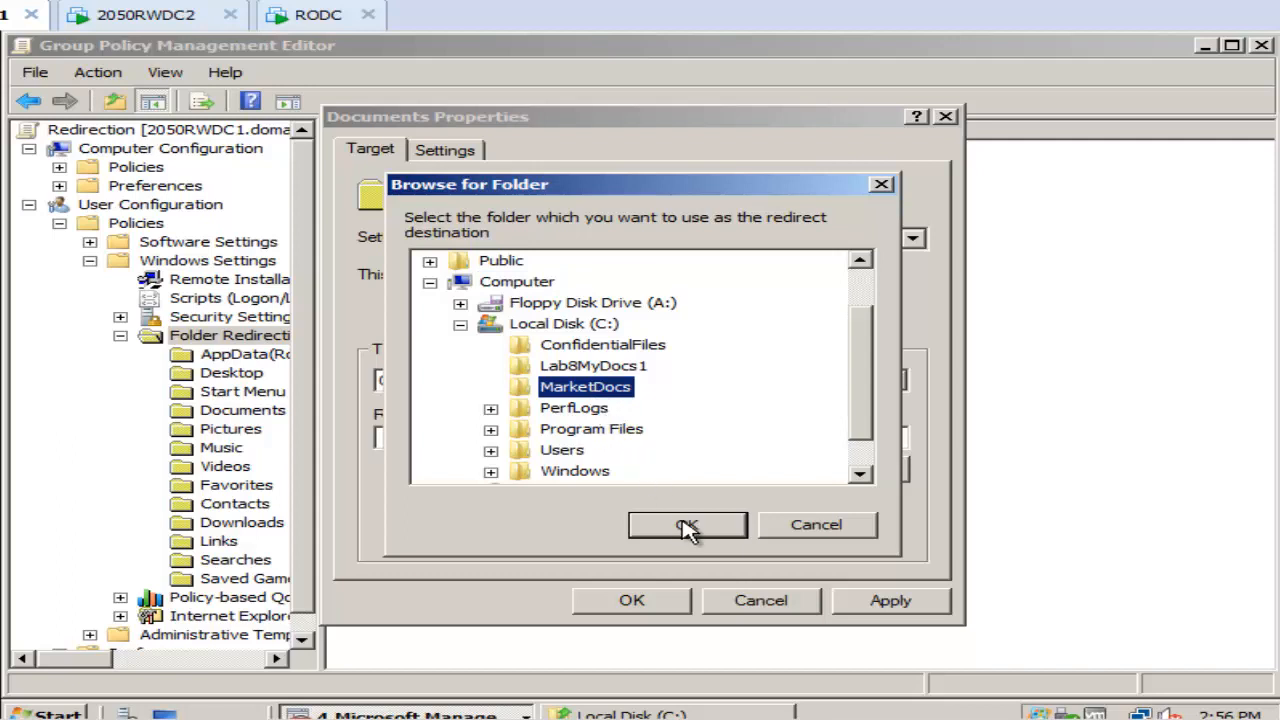
click(688, 528)
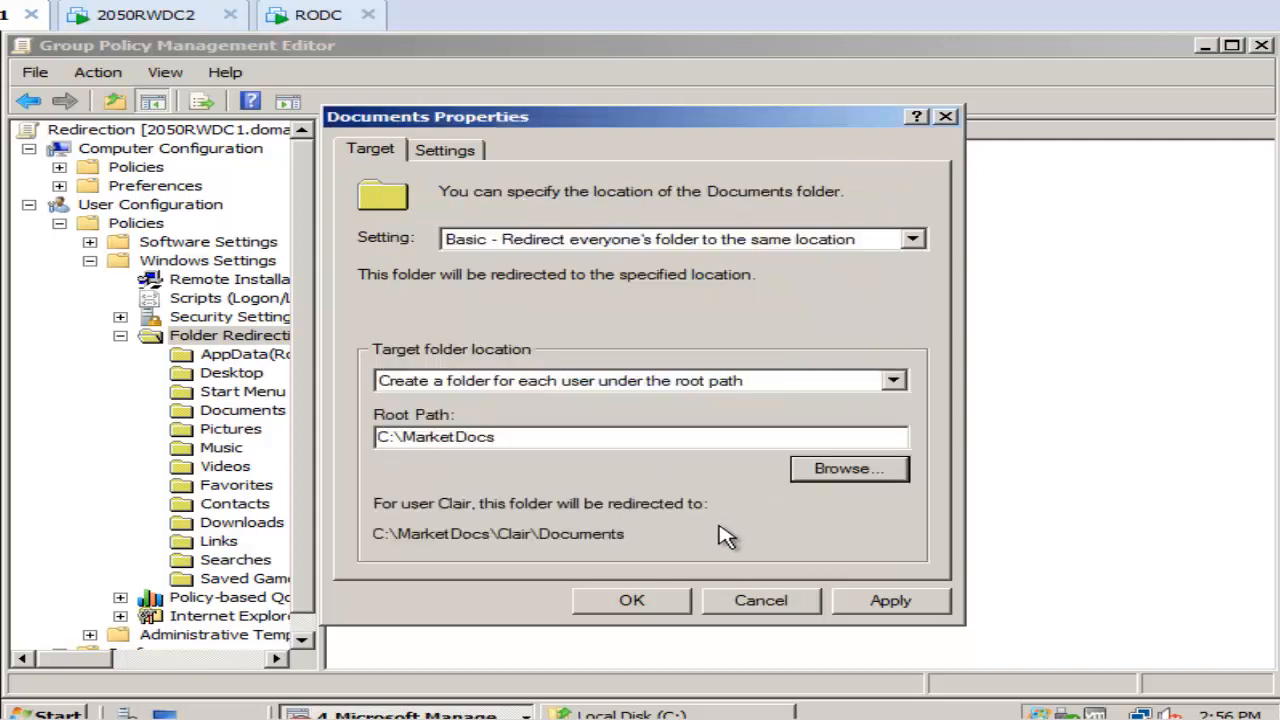
Step: Prefix the Documents root path with \\2050RWDC1\ and save the redirection settings
text(\\2050RWDC1\)
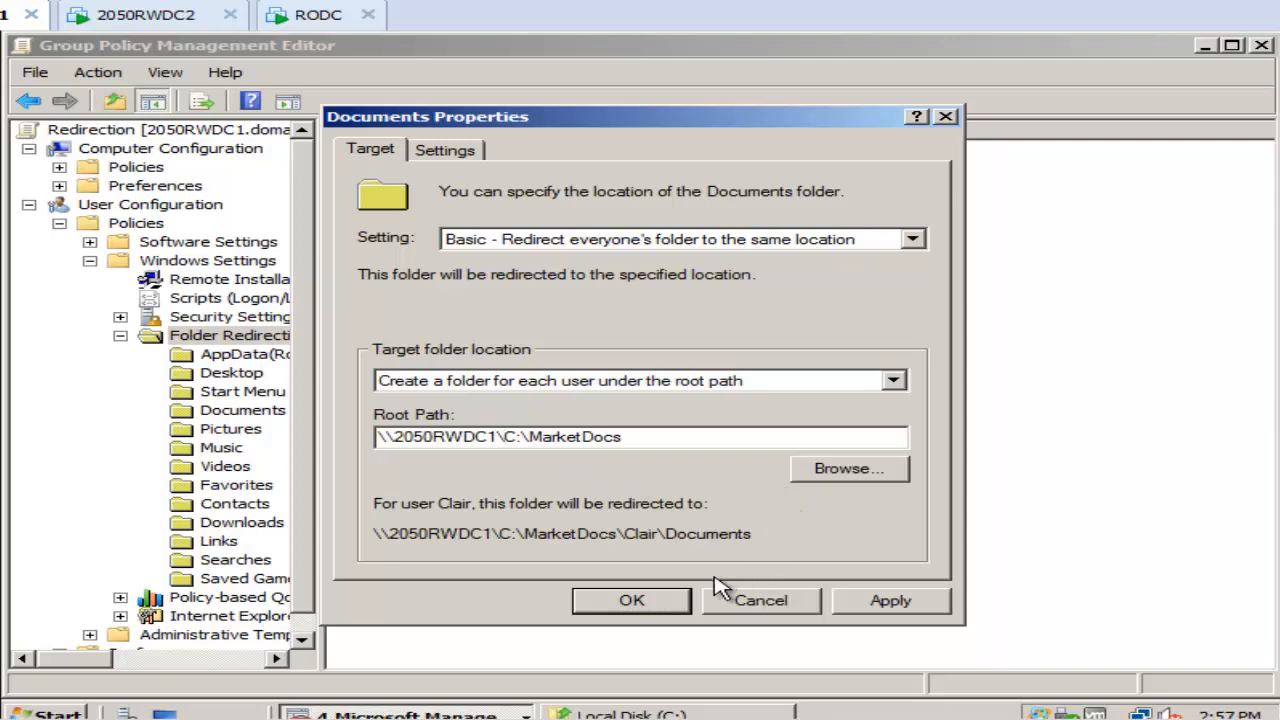
click(640, 604)
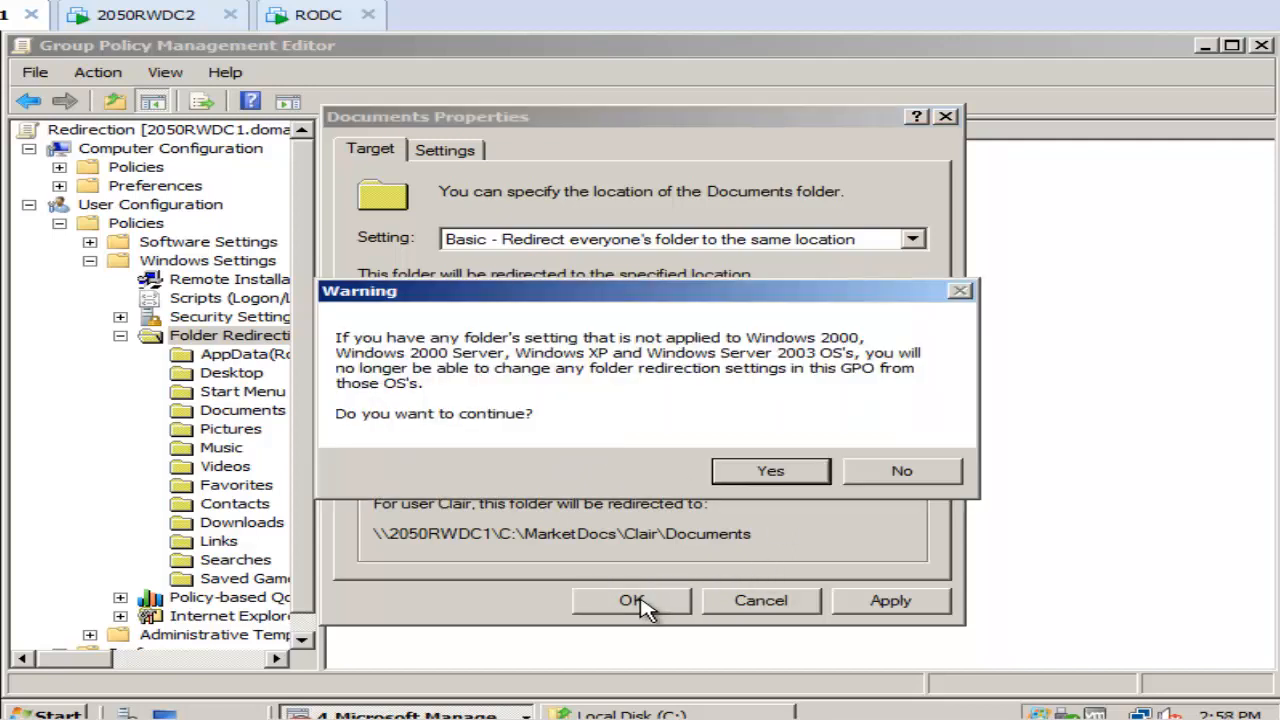
click(750, 475)
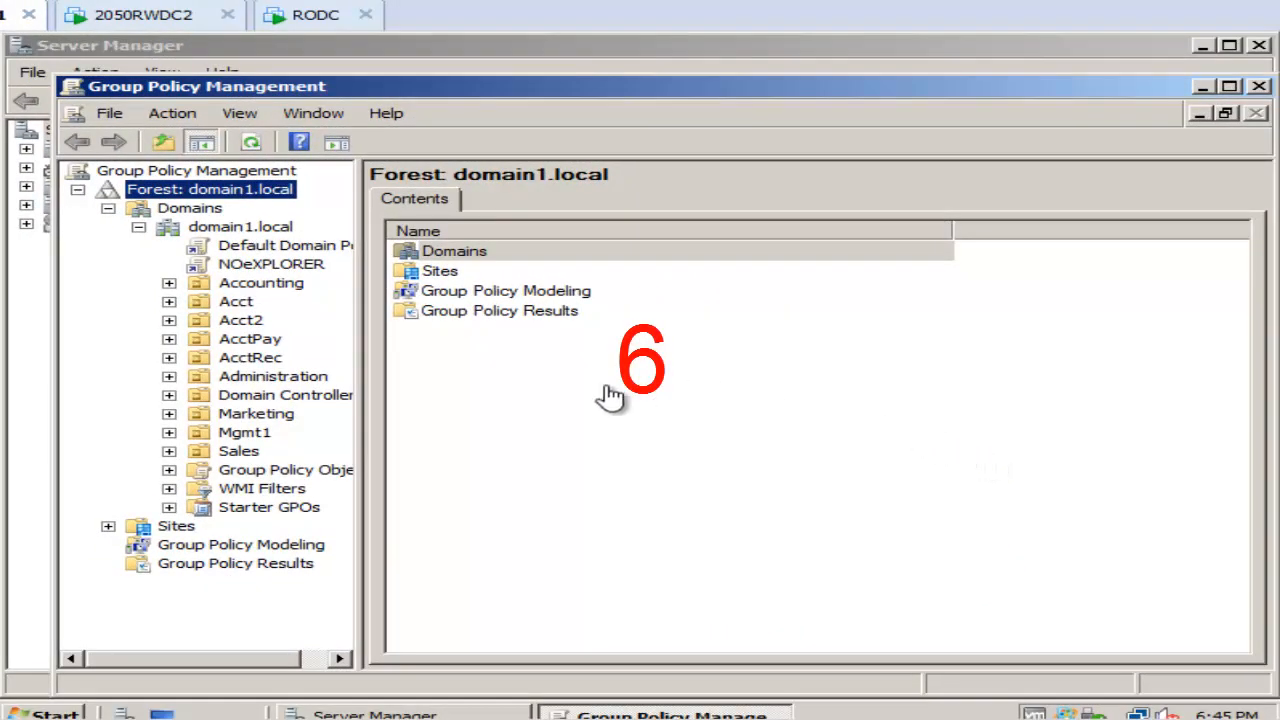
Step: Open the NOeXPLORER GPO for editing and create new software restriction policies in the user configuration's Security Settings
right_click(296, 276)
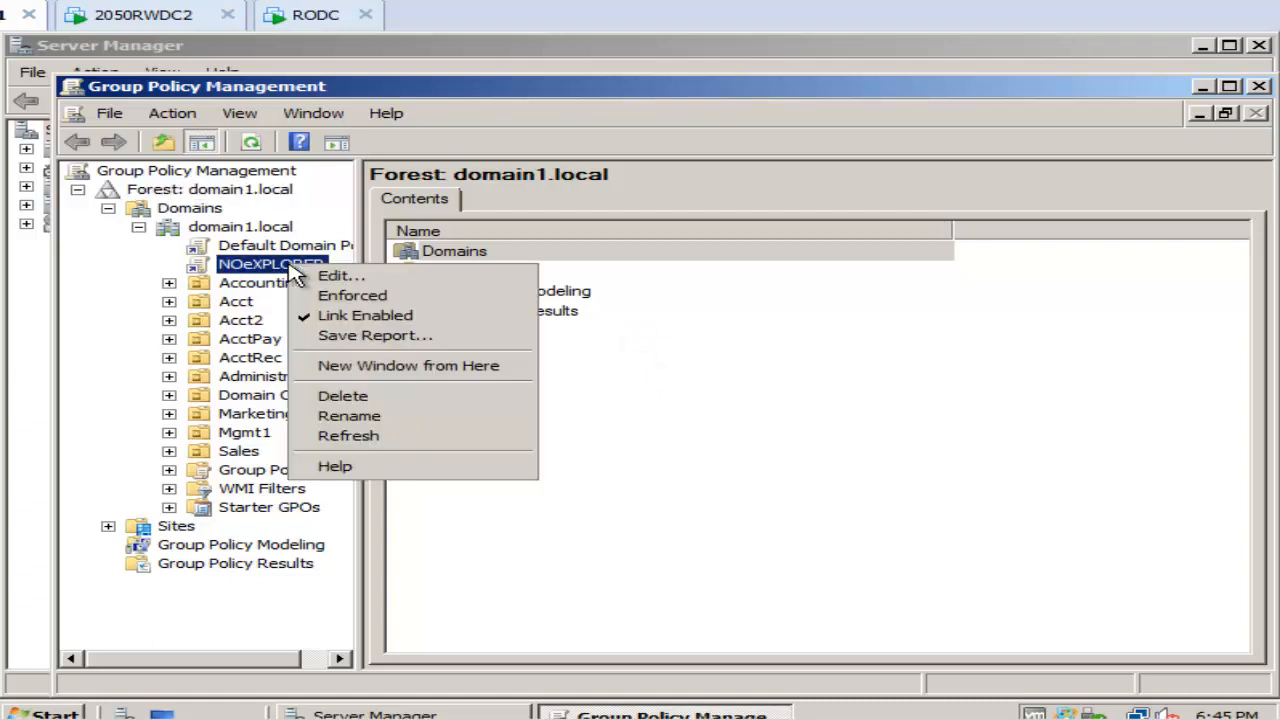
click(342, 277)
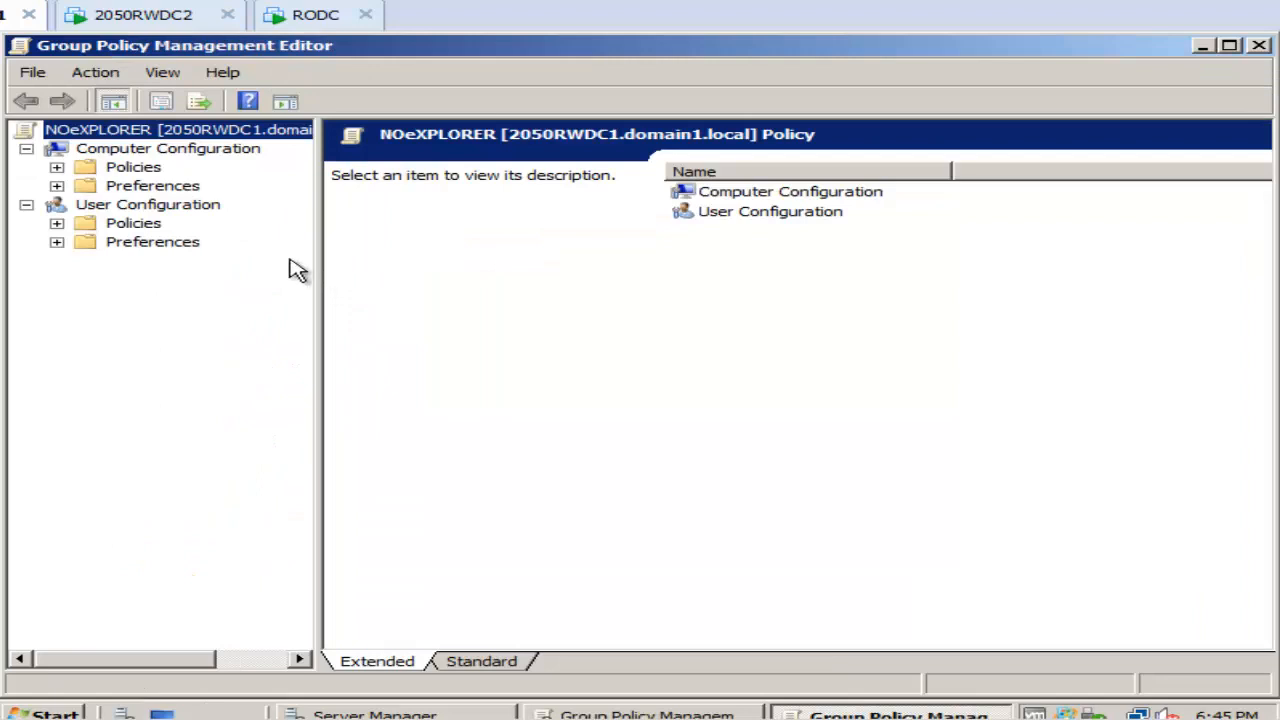
click(57, 224)
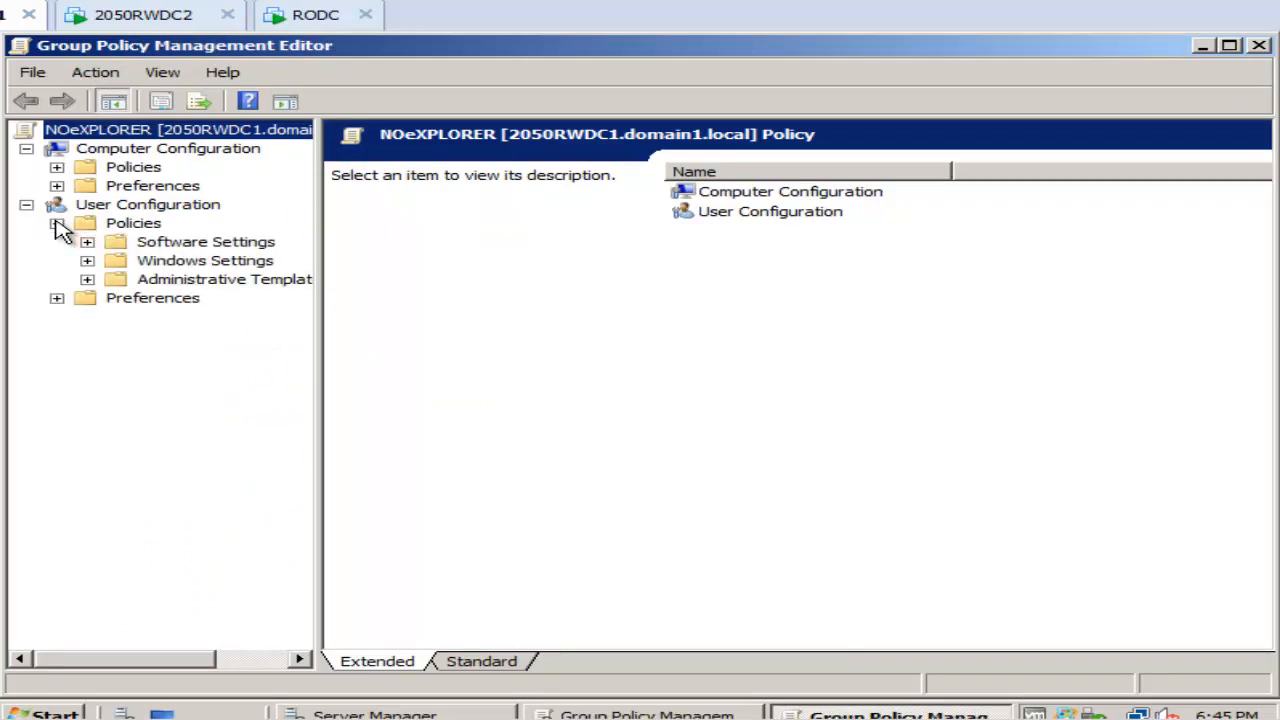
click(87, 260)
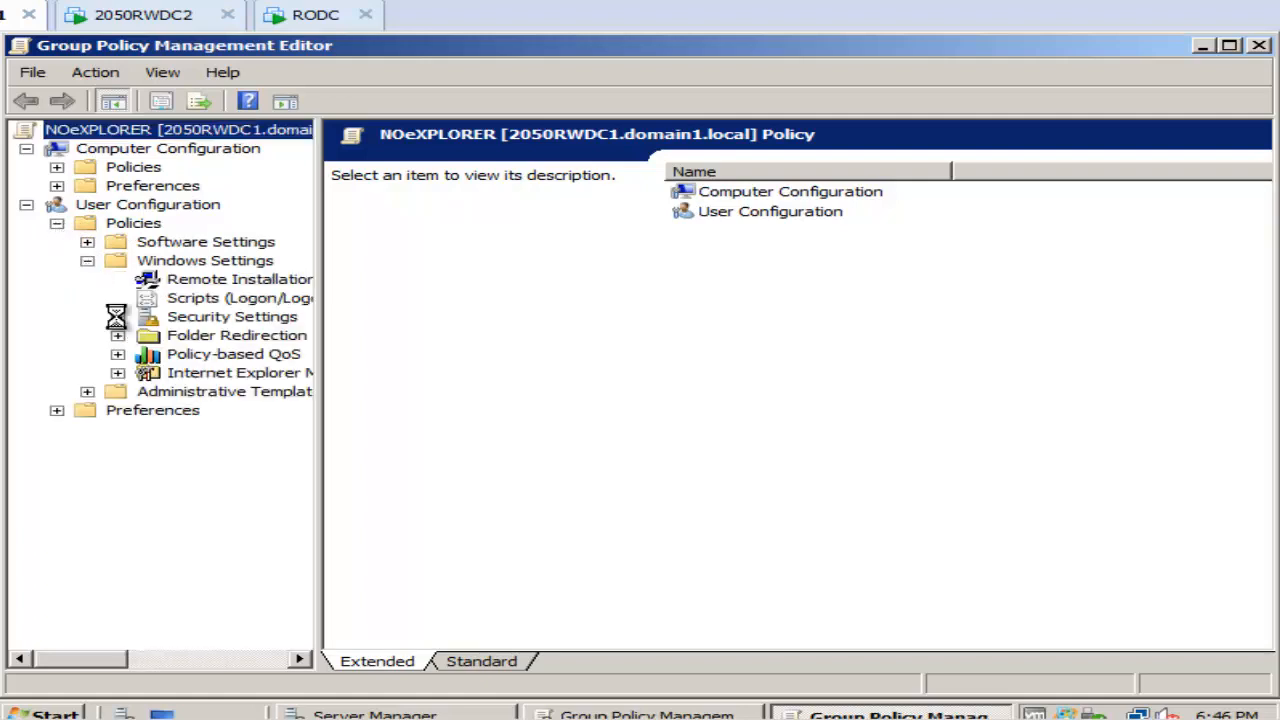
click(117, 316)
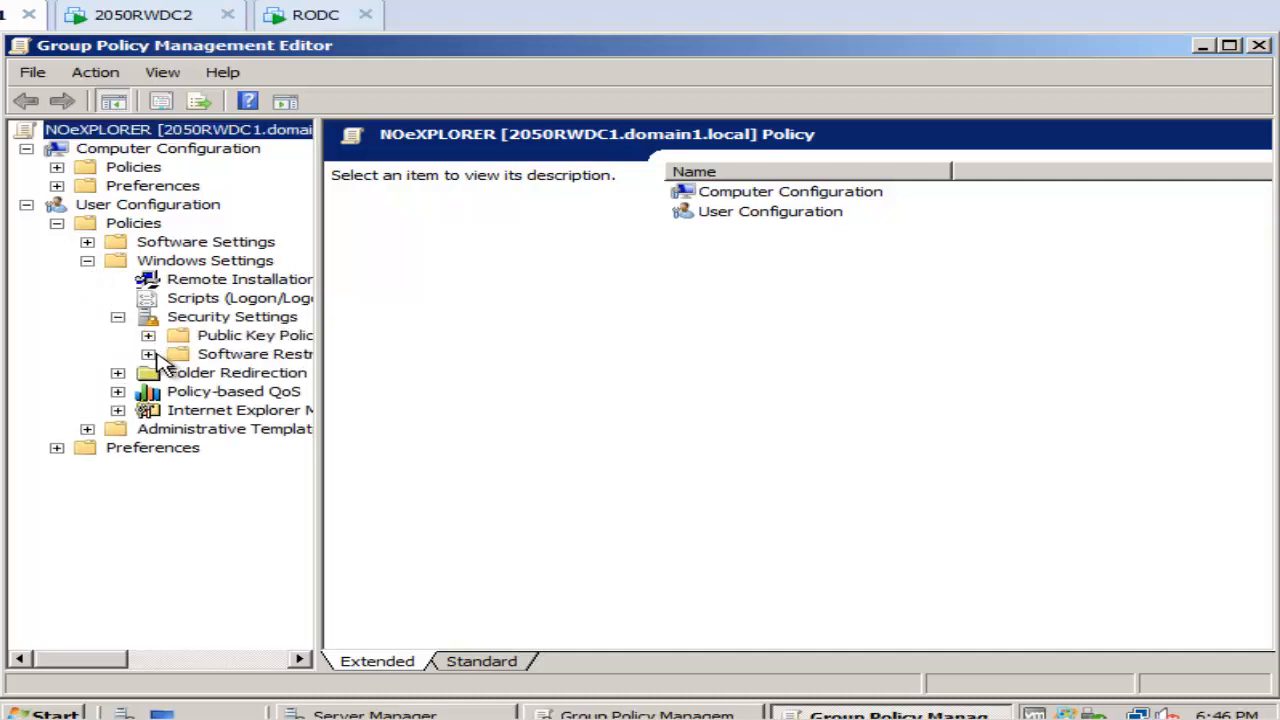
click(203, 355)
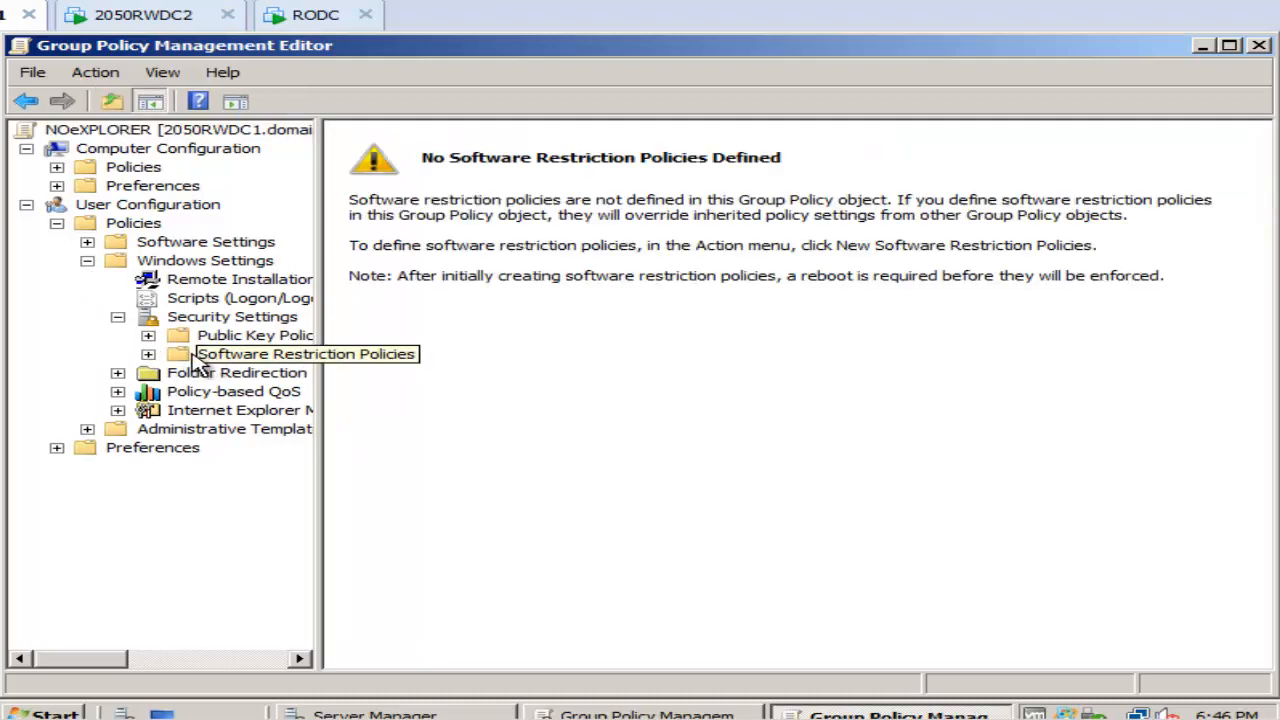
right_click(263, 354)
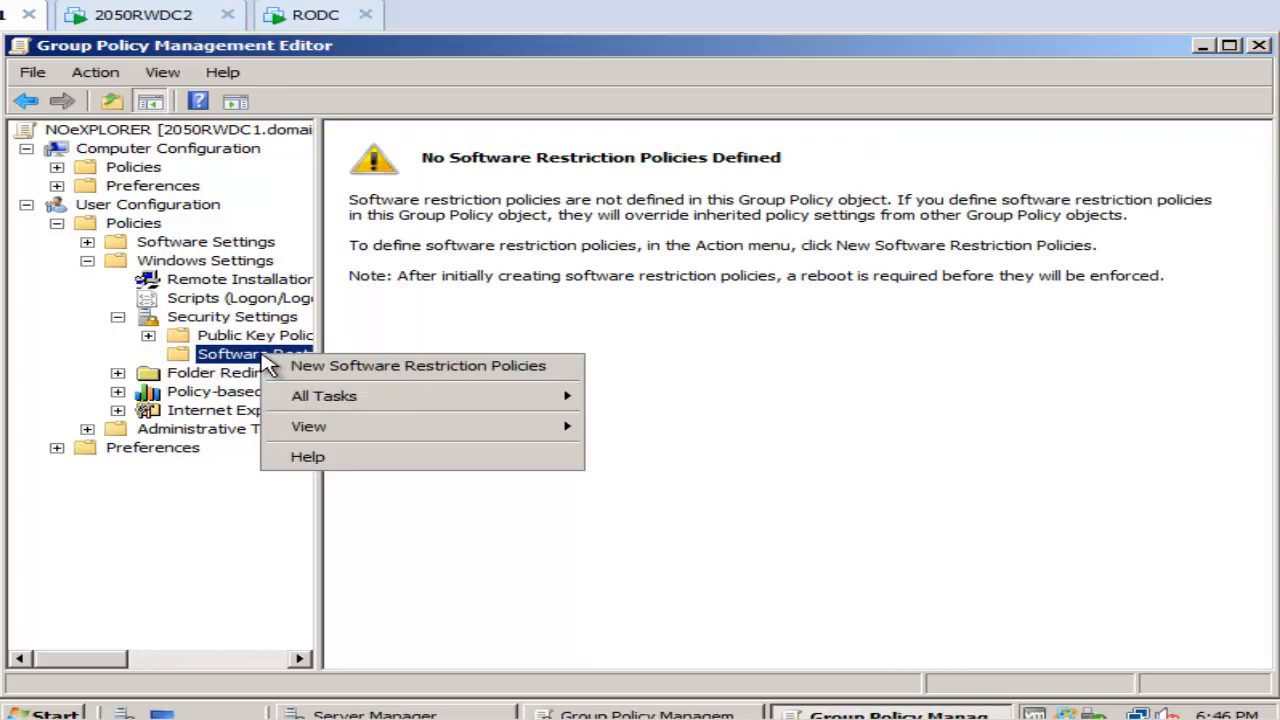
click(342, 374)
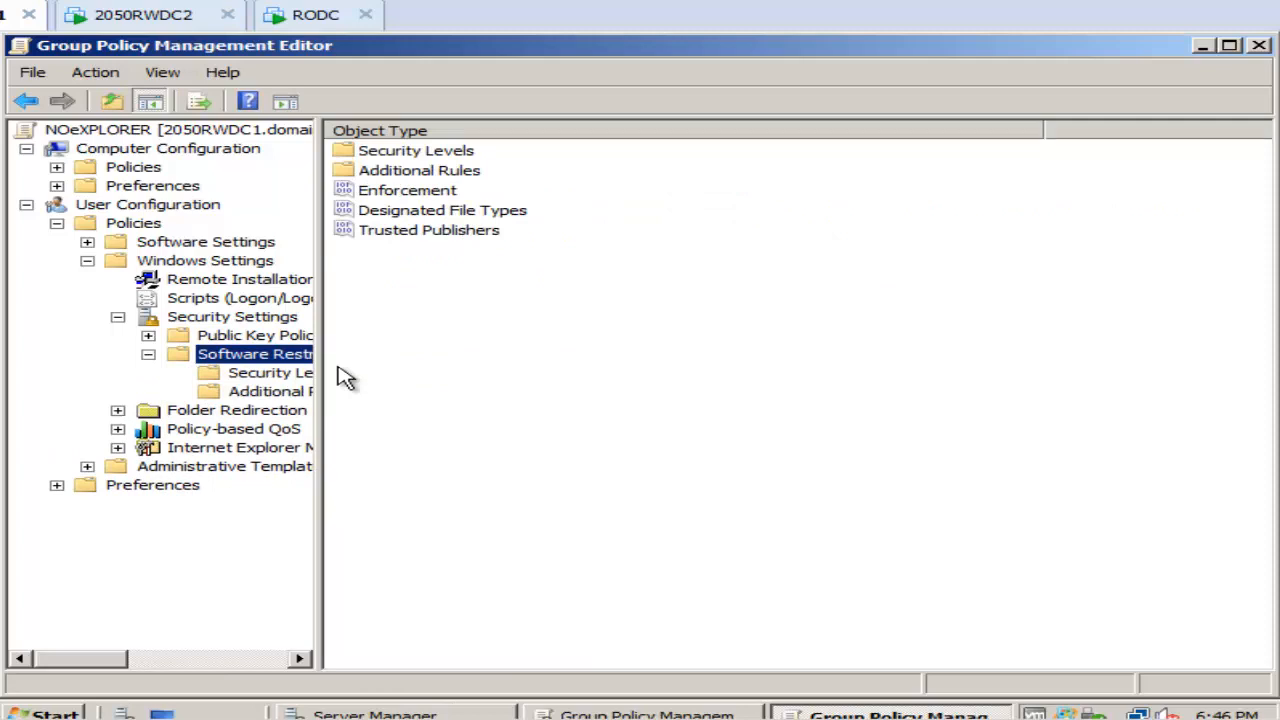
Step: Add a path rule under Additional Rules for C:\Program Files\Internet Explorer\iexplore.exe with the security level Disallowed
click(290, 393)
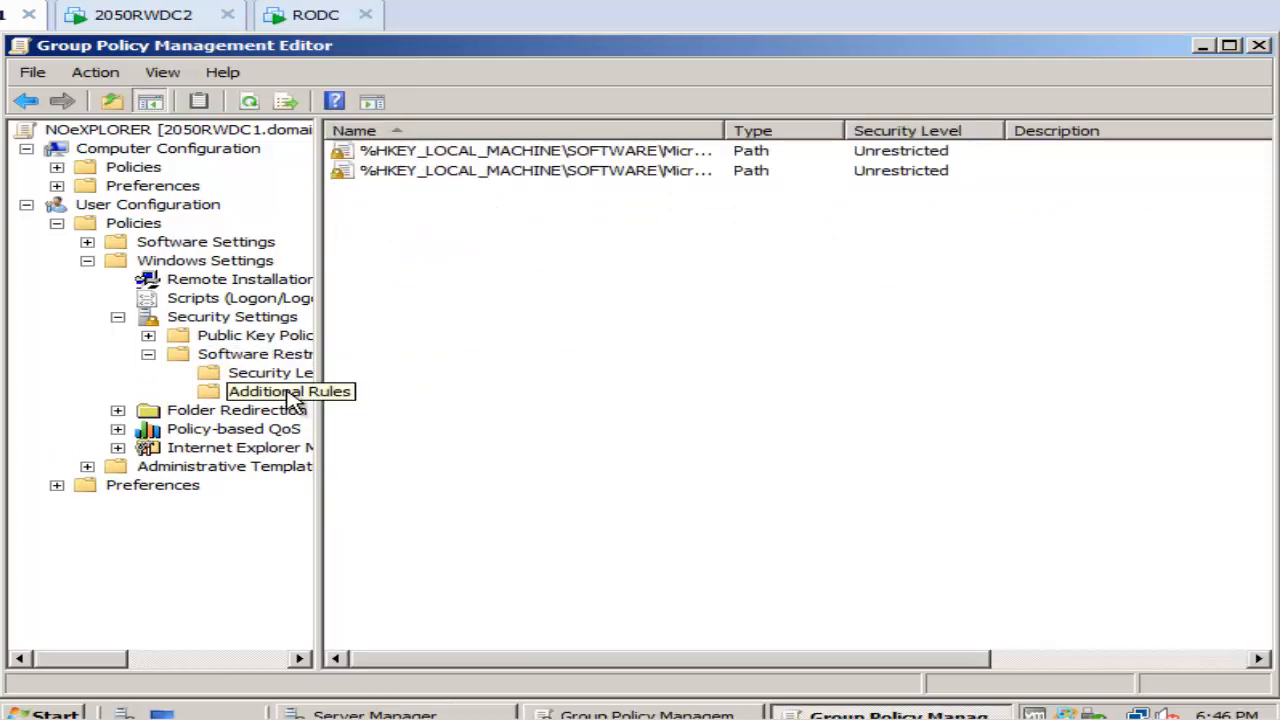
right_click(293, 399)
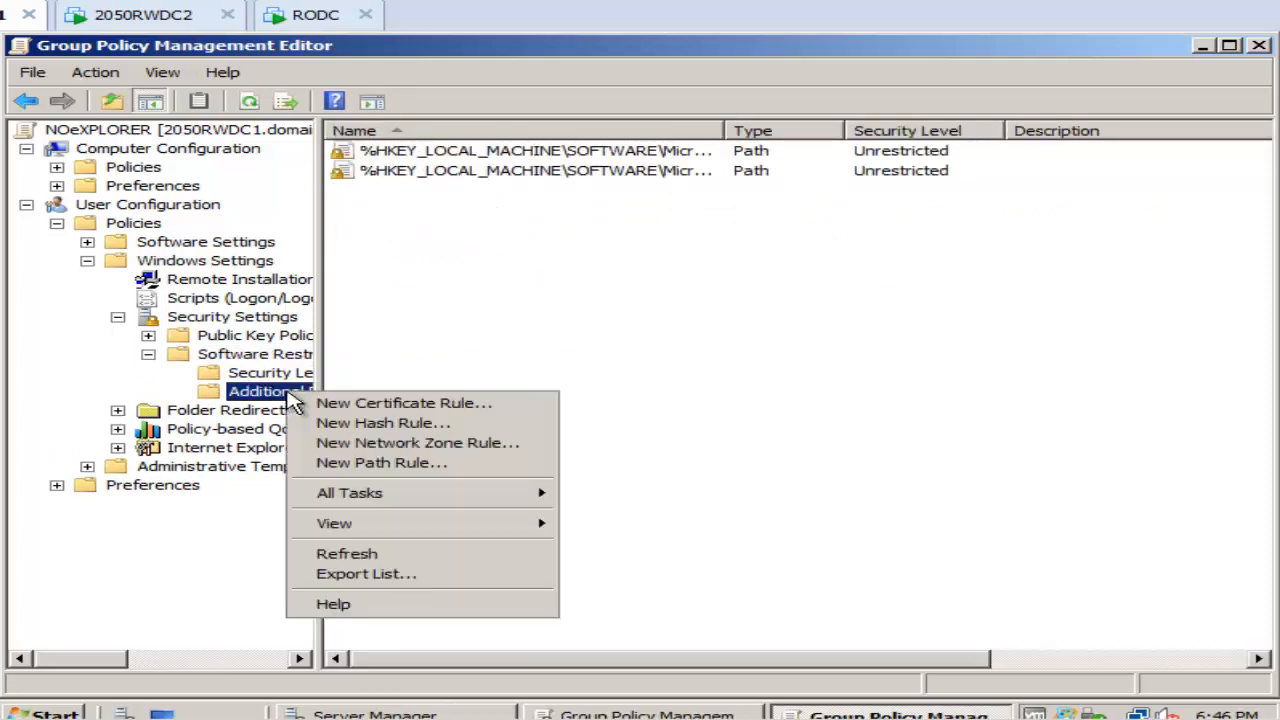
click(372, 464)
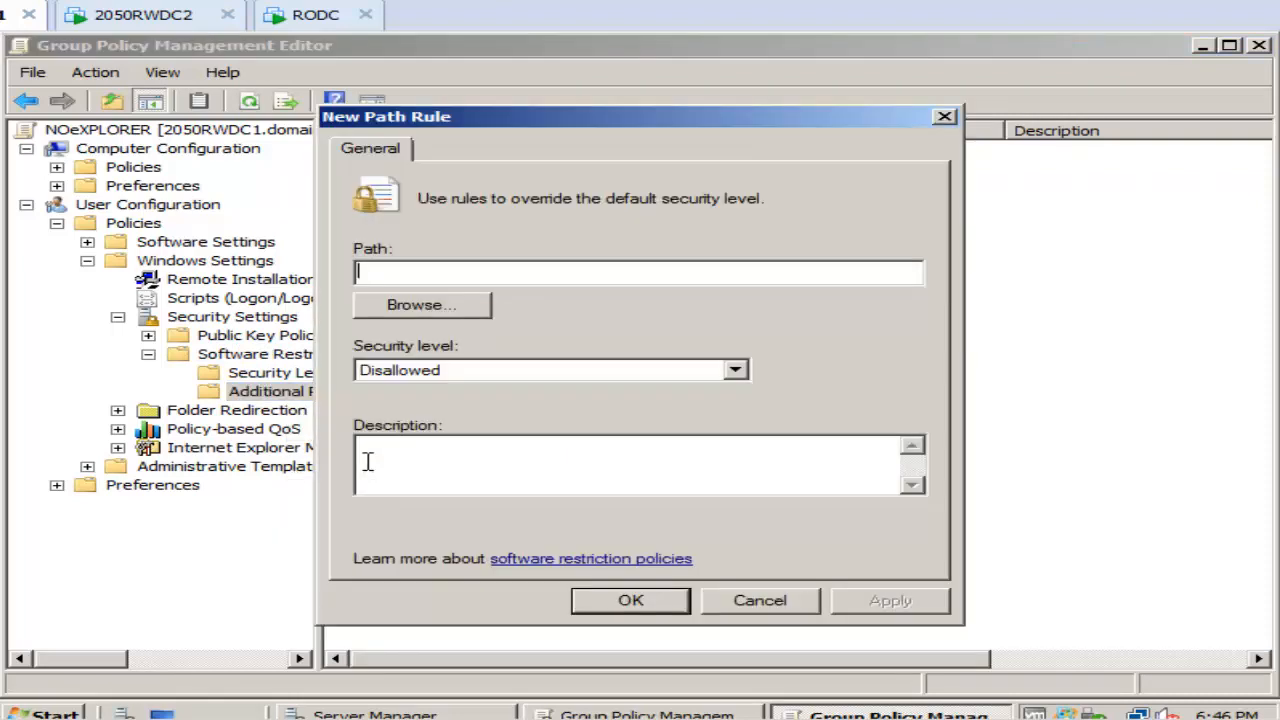
click(433, 307)
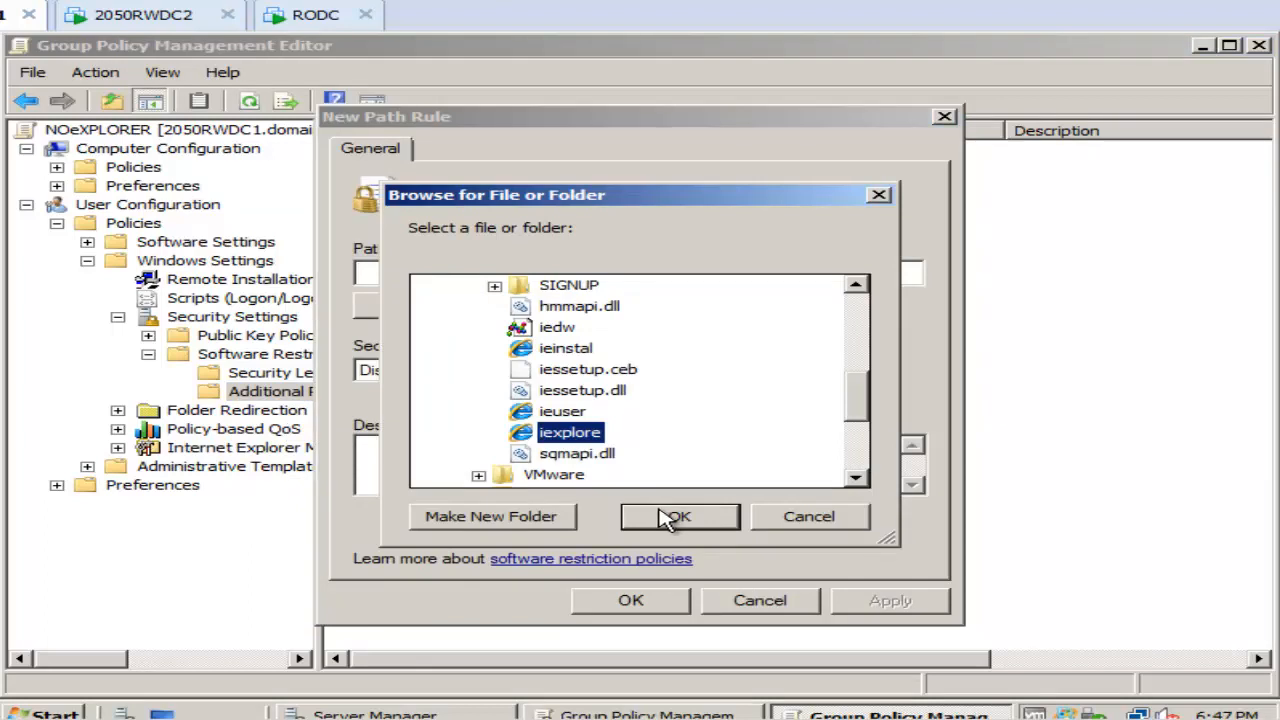
click(676, 520)
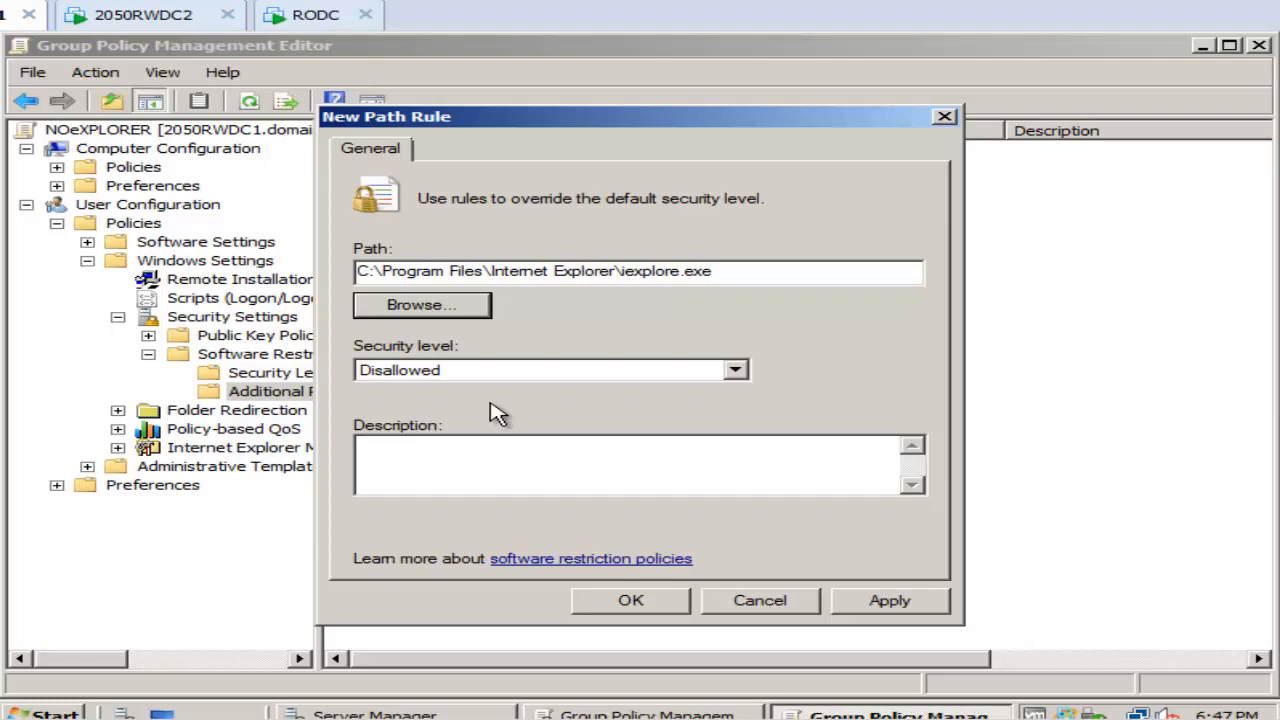
click(652, 600)
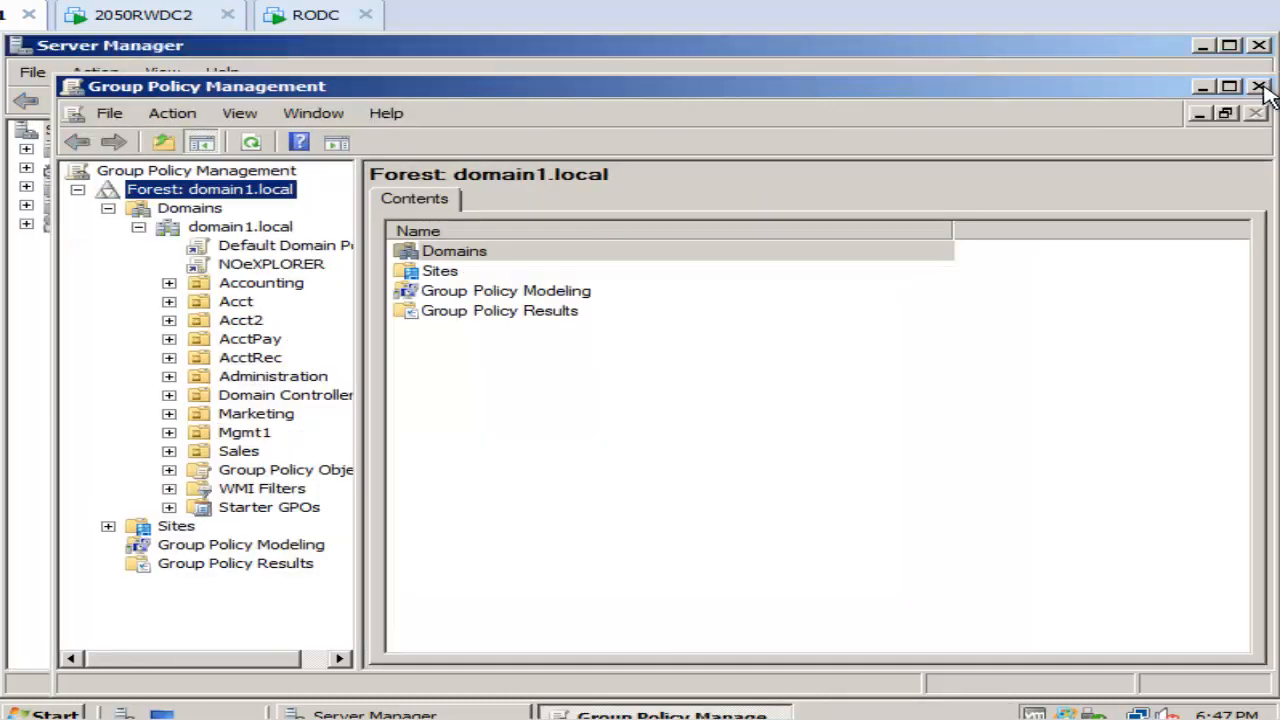
Step: Leave Group Policy Management and test the Internet Explorer block by launching the browser on 2050RWDC2
click(1259, 88)
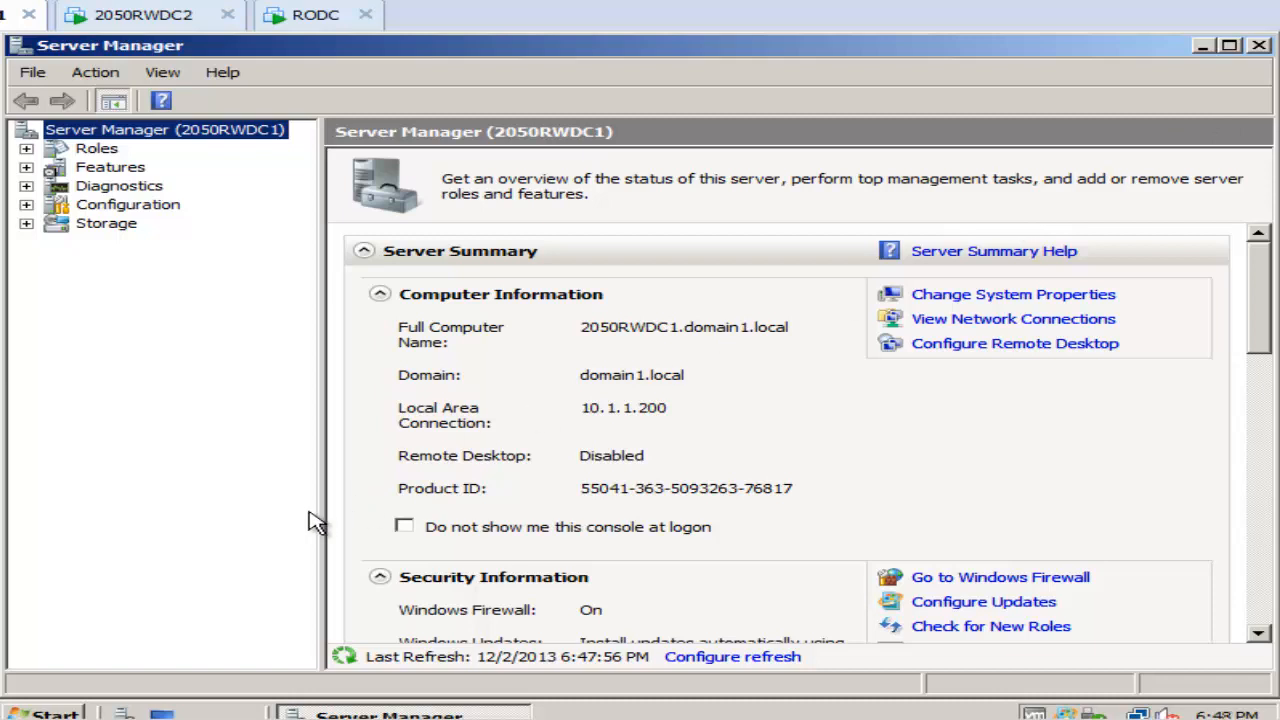
click(143, 14)
click(45, 714)
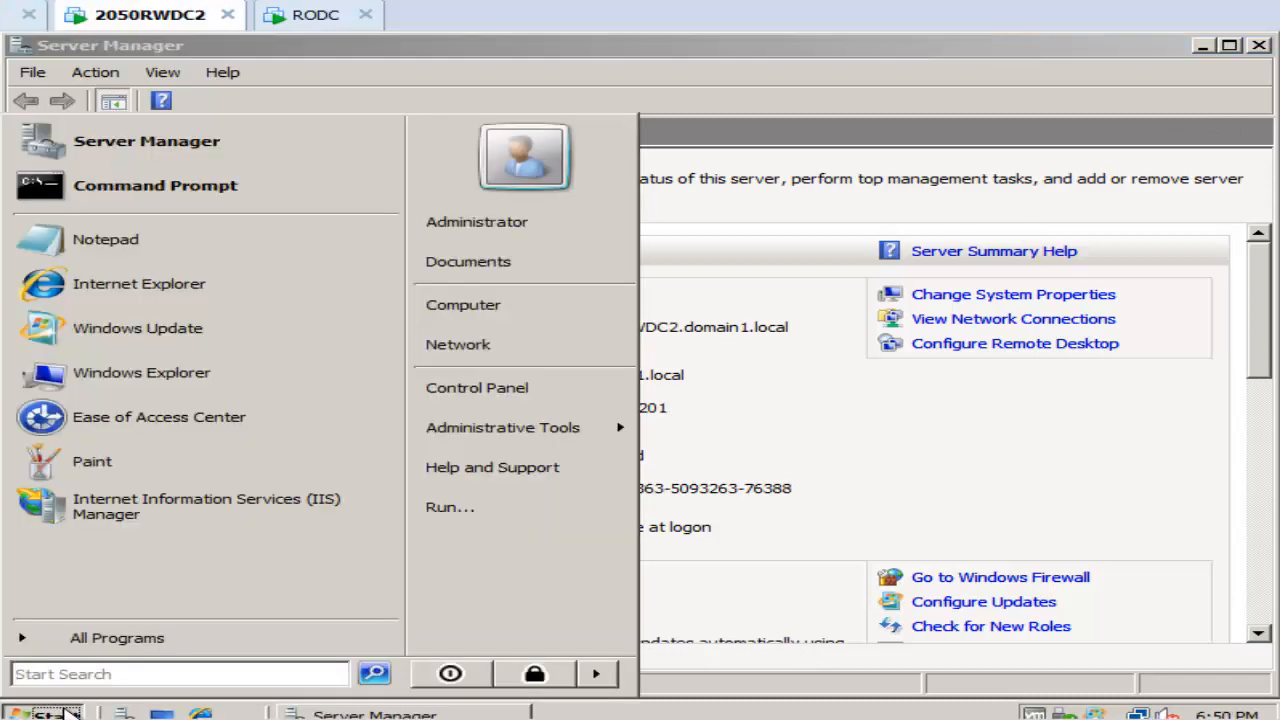
click(147, 287)
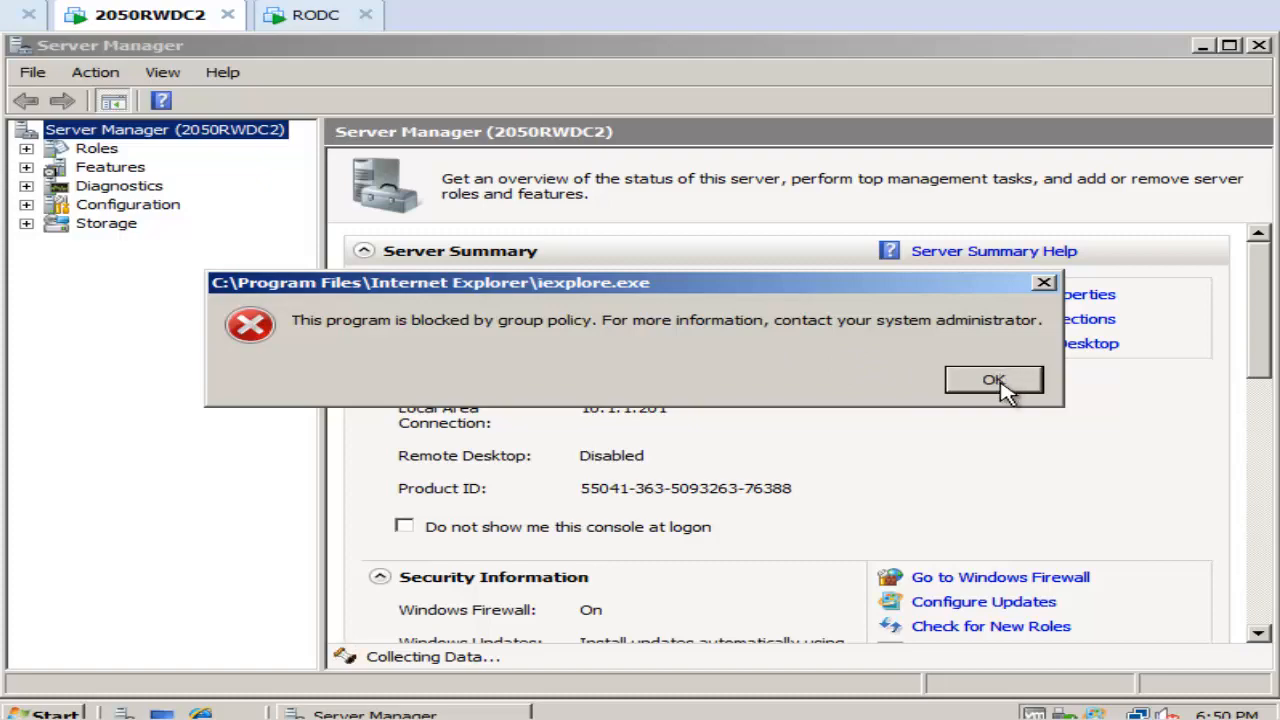
click(995, 380)
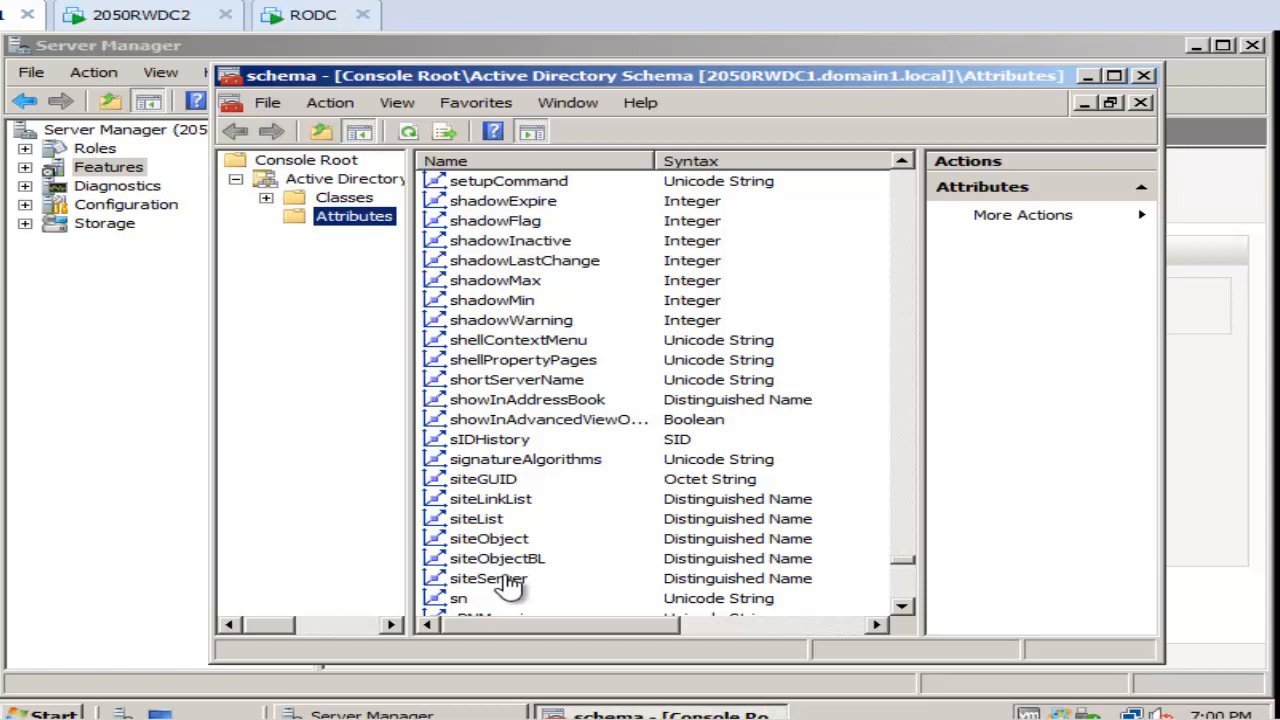
Step: Open the properties of the sIDHistory attribute in the Active Directory Schema console
click(513, 444)
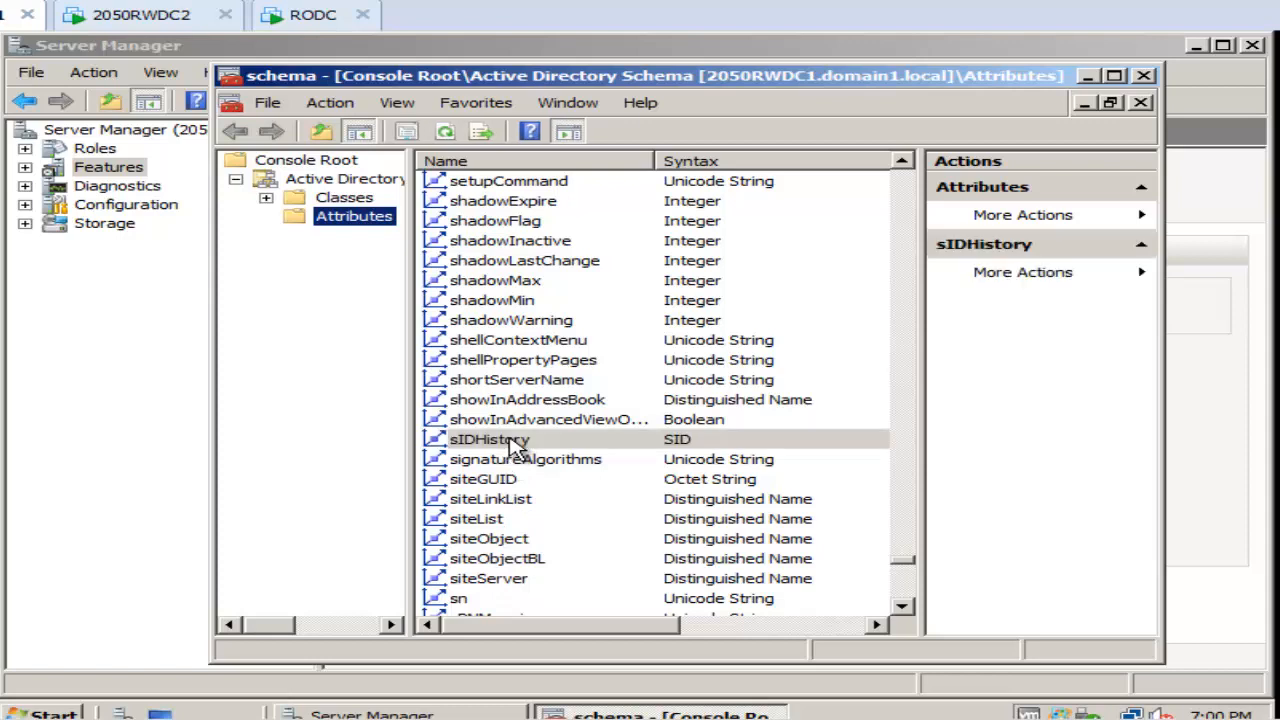
double_click(511, 441)
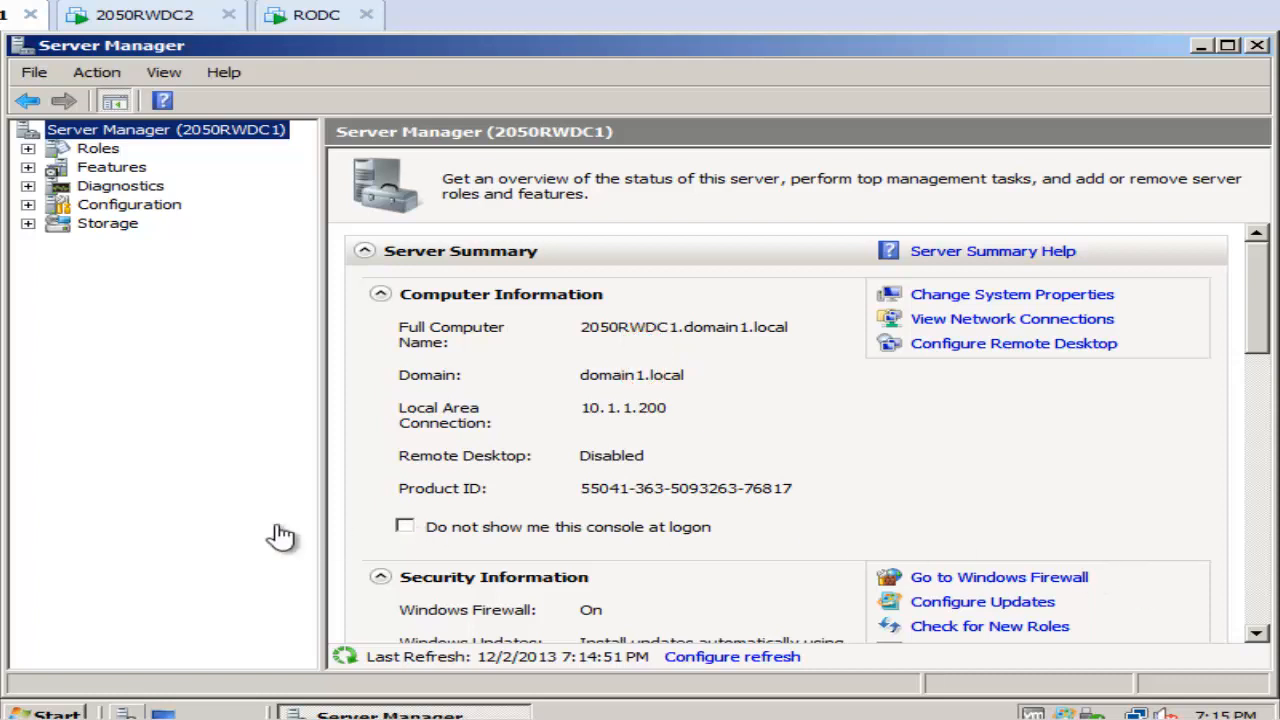
Step: Export the directory from a command prompt with csvde -f test.csv and review the exported file in Notepad
click(70, 712)
click(128, 192)
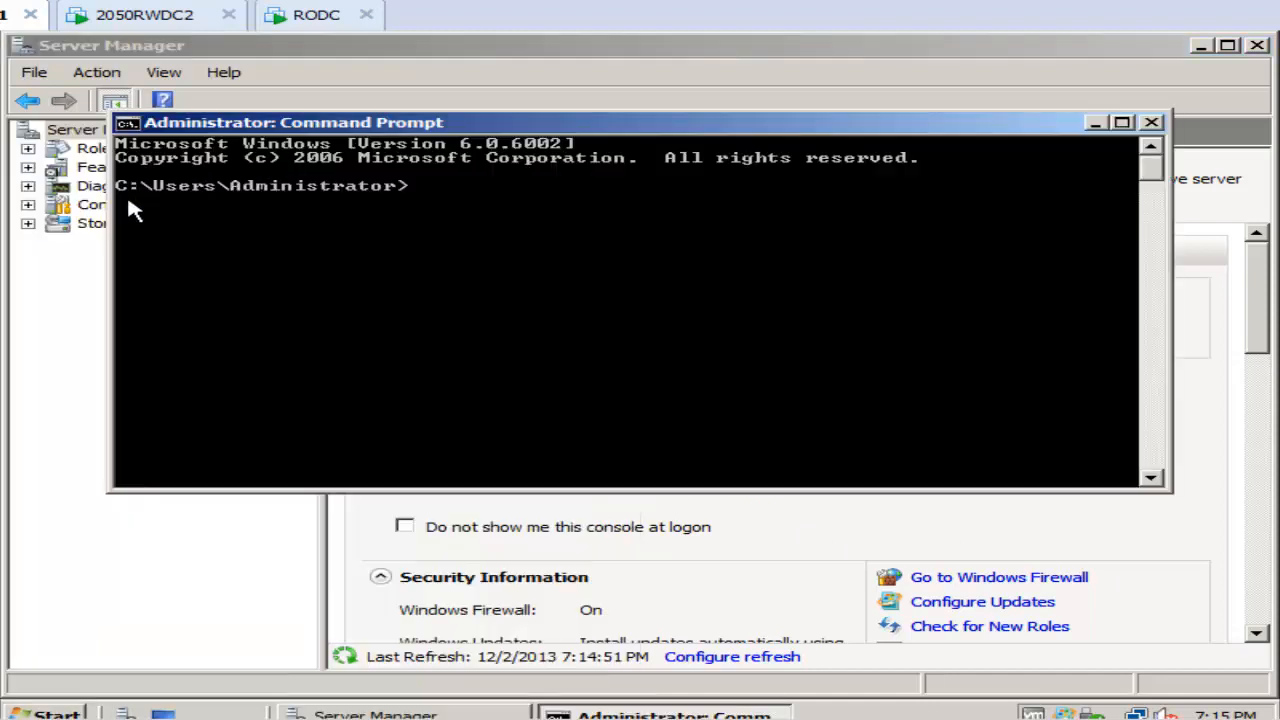
text(csvde -f test.csv)
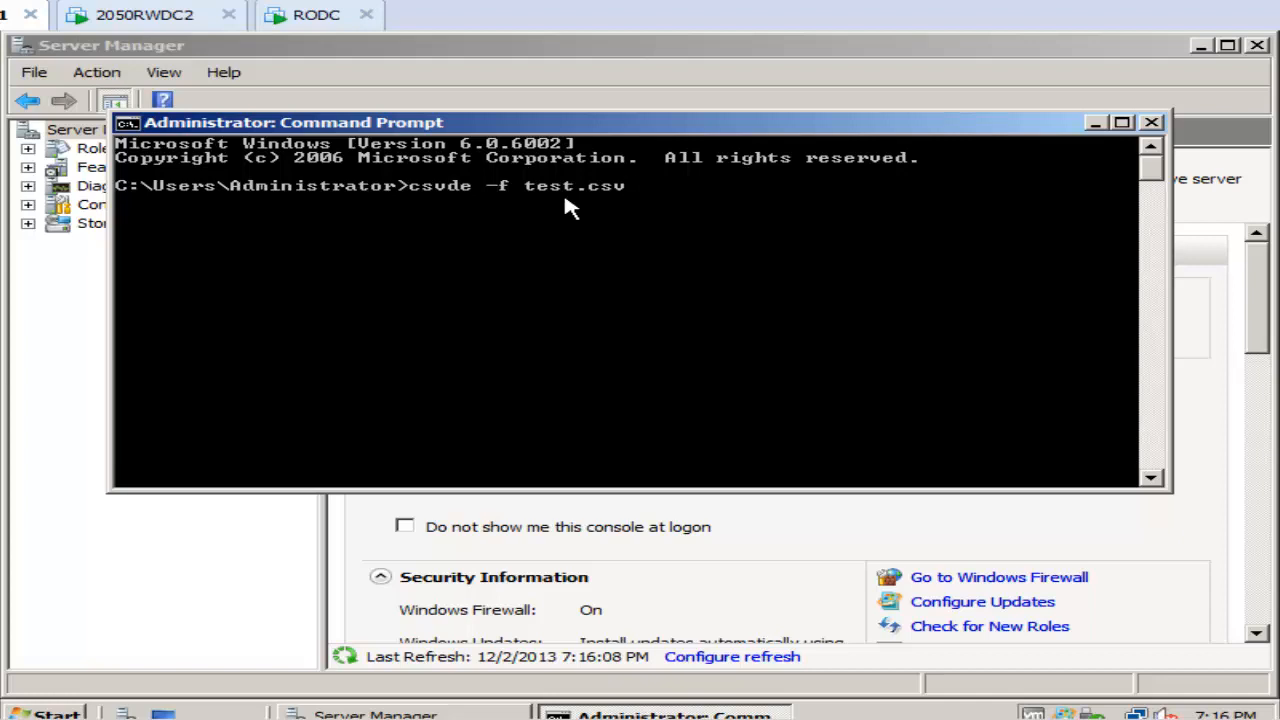
key(Return)
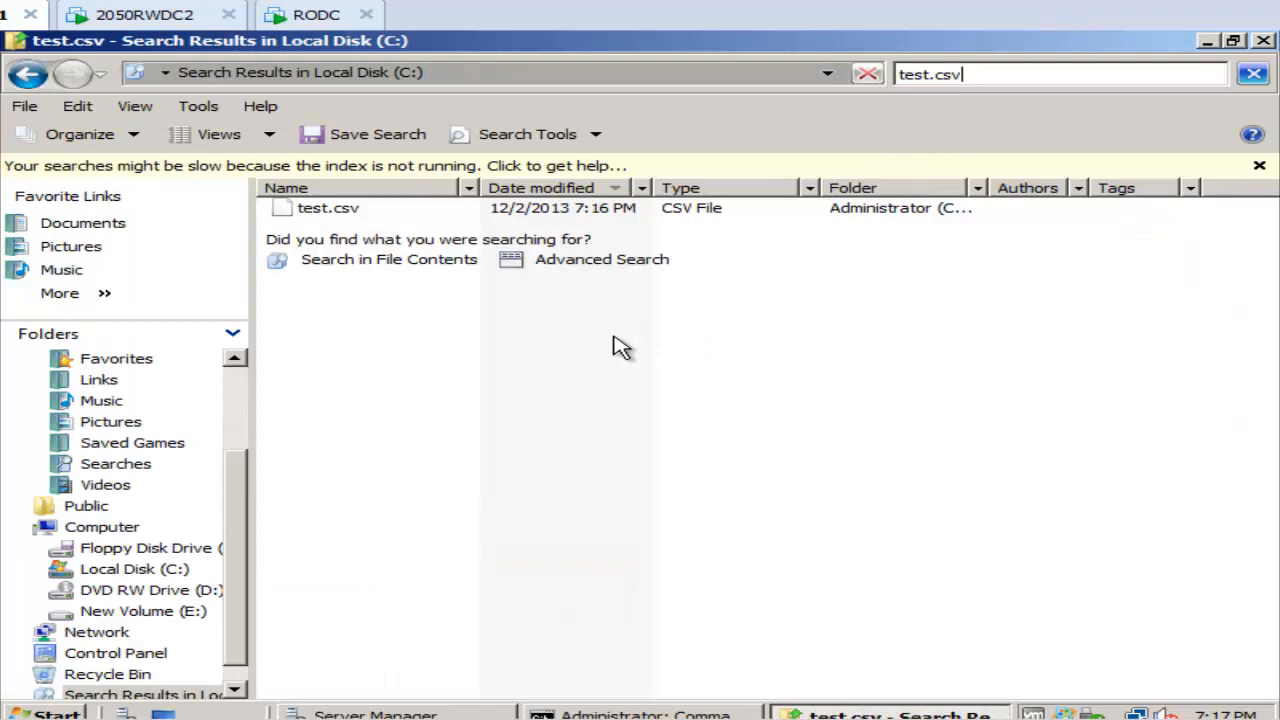
double_click(330, 208)
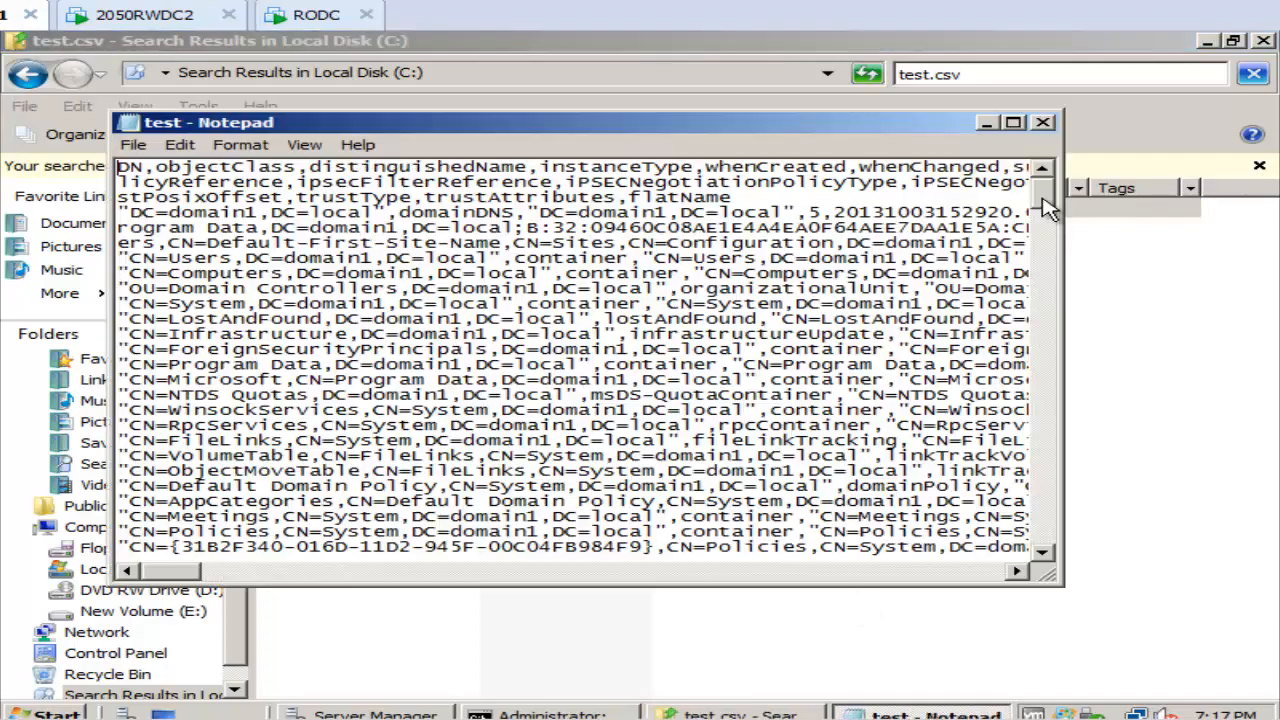
drag(1043, 200, 1047, 330)
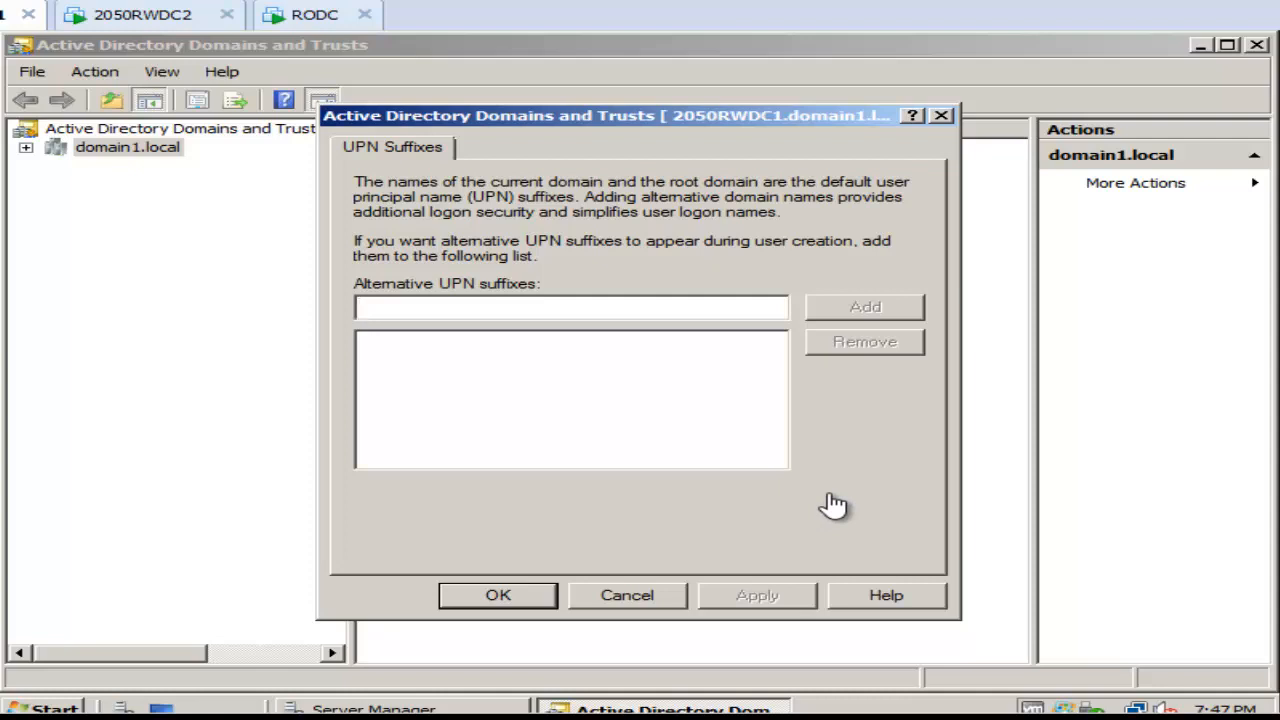
text(@WizardWorld.com)
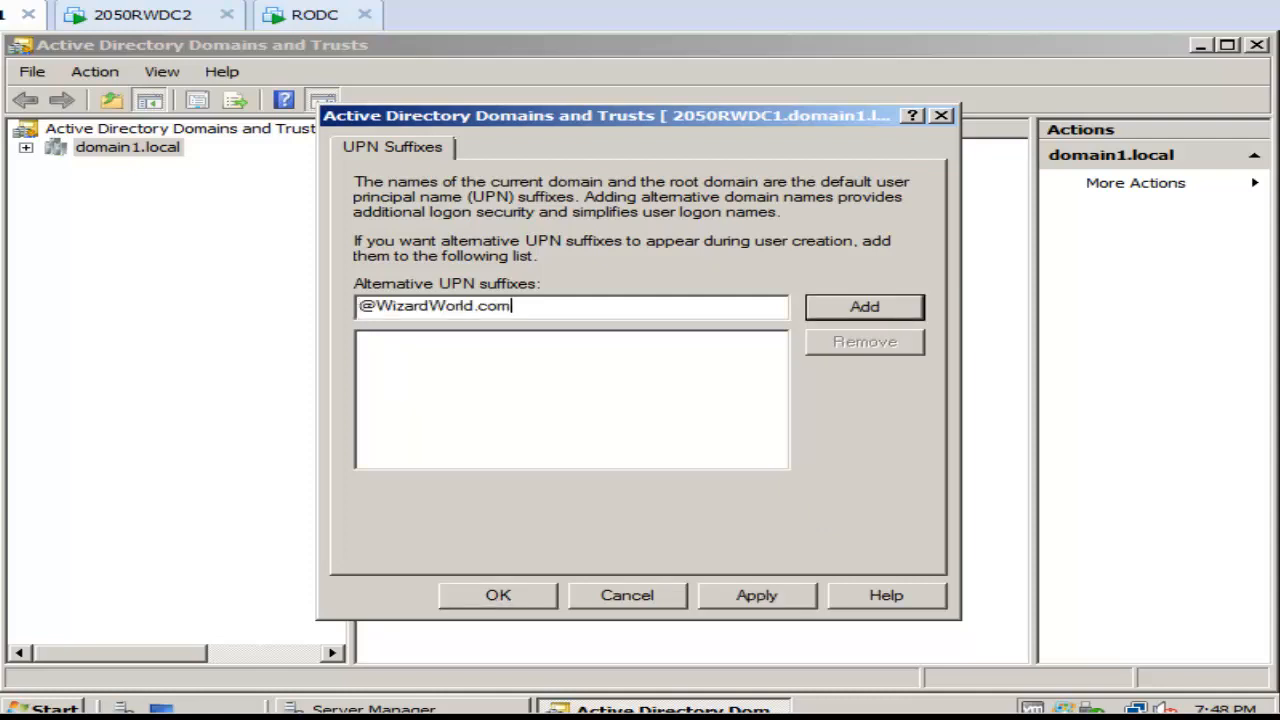
click(850, 322)
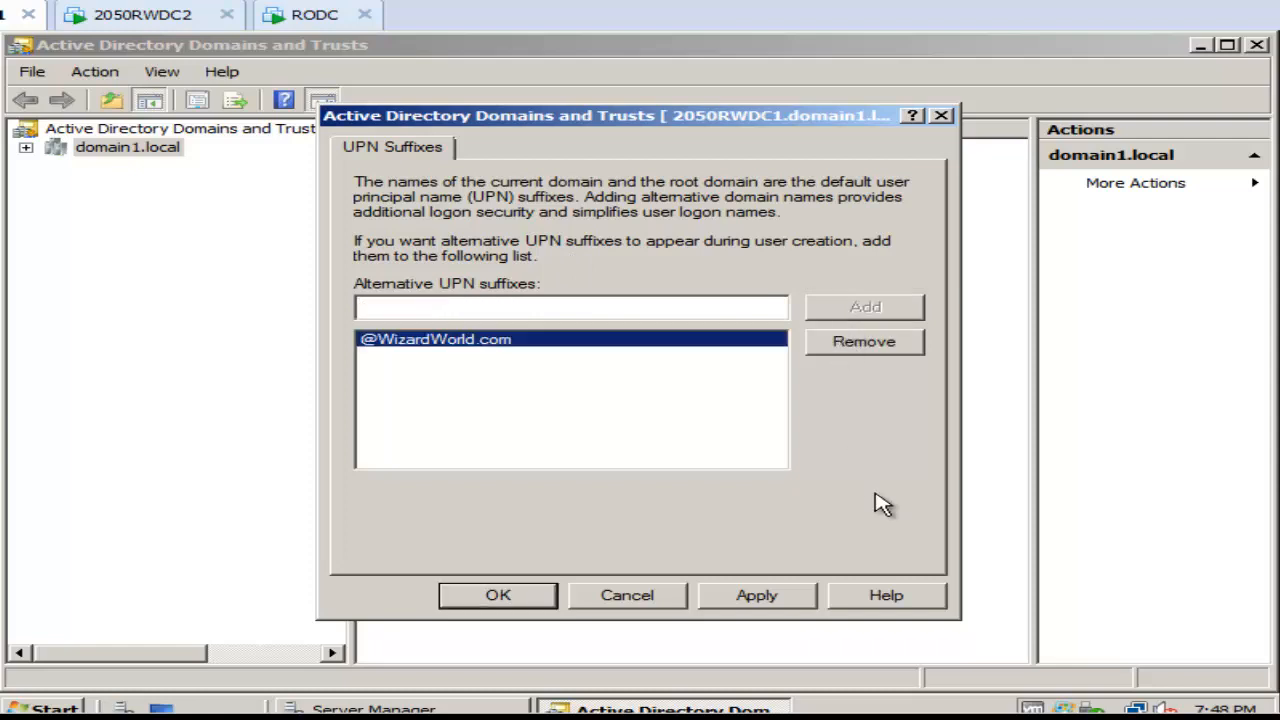
click(499, 598)
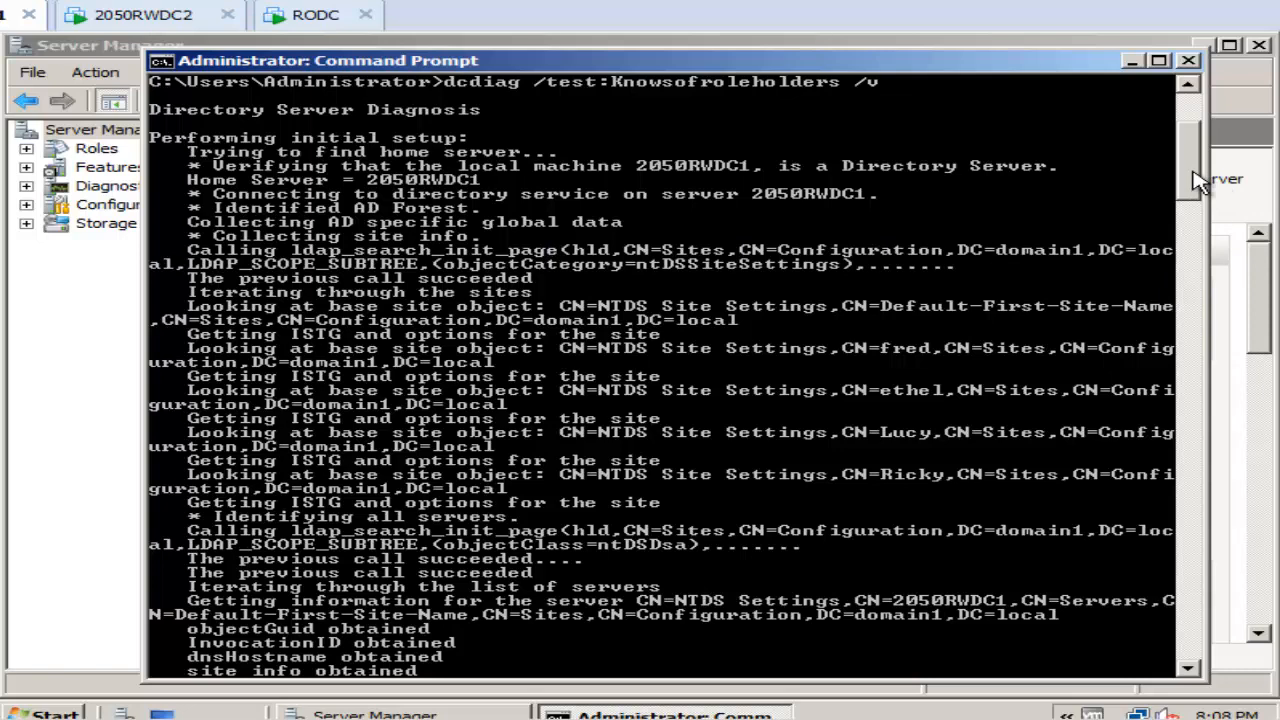
Step: Review the verbose dcdiag KnowsOfRoleHolders output for the owners of the schema, domain, PDC, RID and infrastructure roles
drag(1198, 180, 1195, 265)
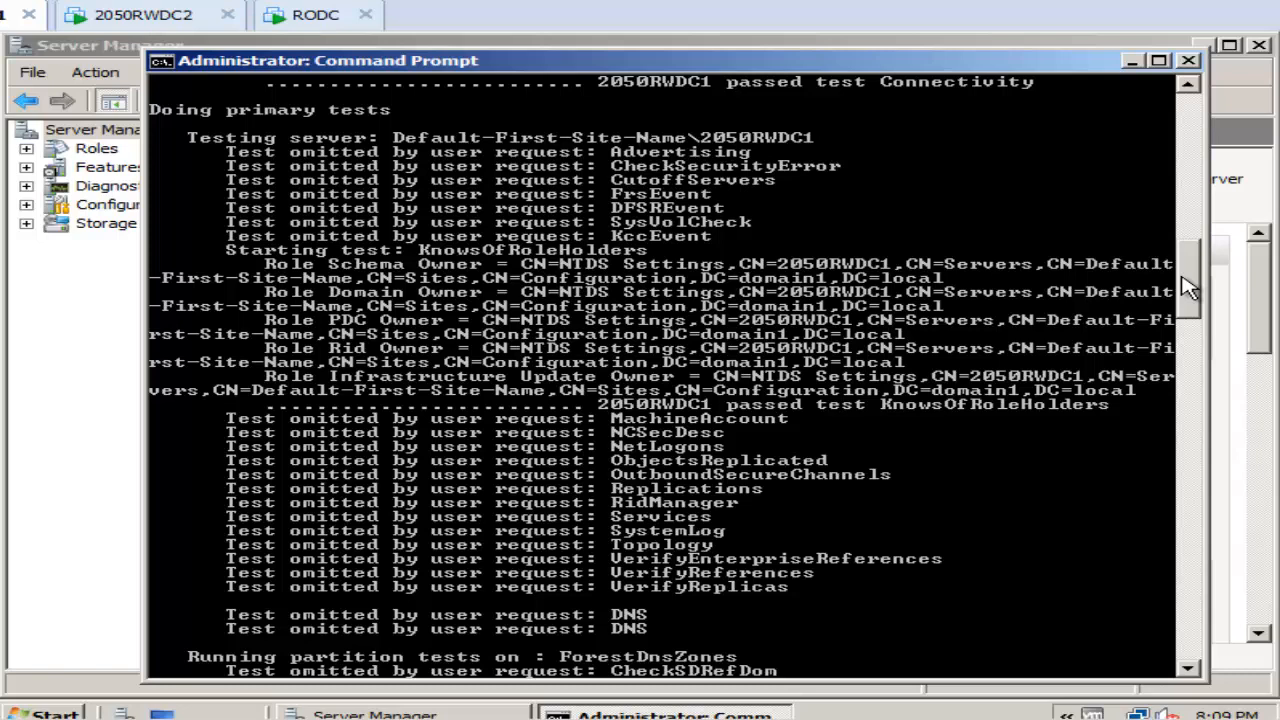
drag(1189, 287, 1186, 404)
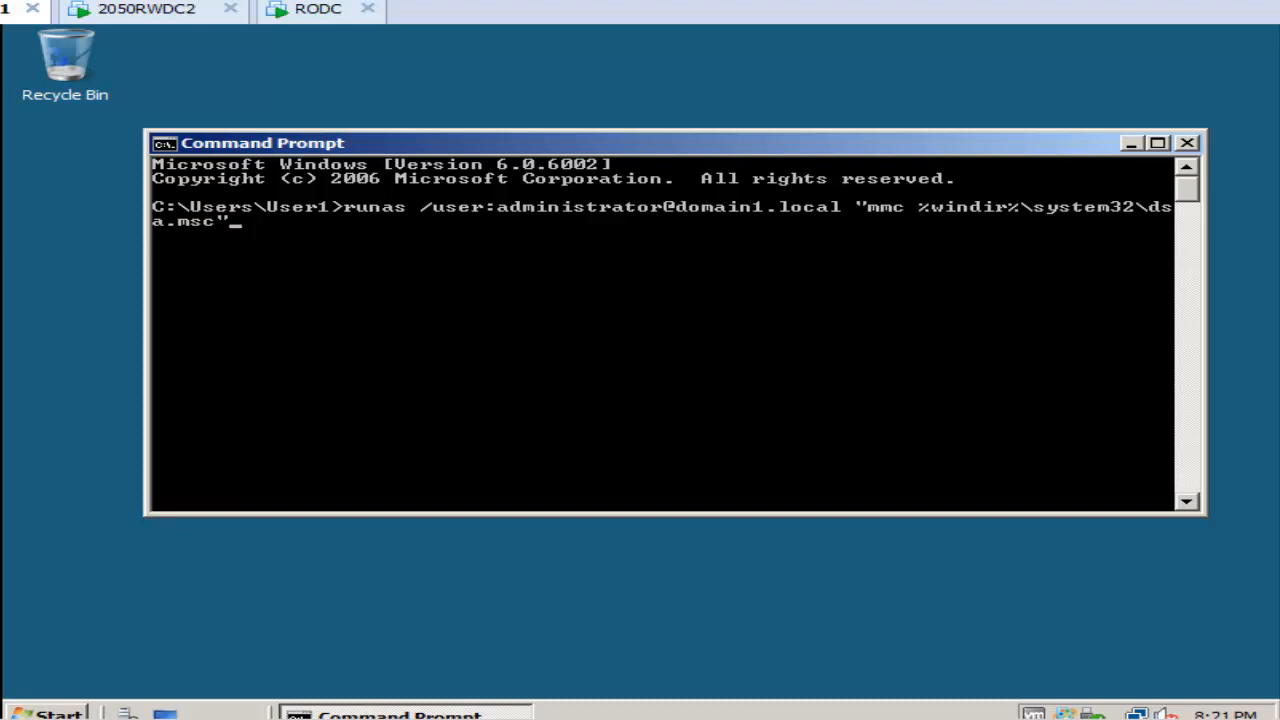
Step: Run the prepared runas command to launch mmc with %windir%\system32\dsa.msc under the domain administrator account
key(Return)
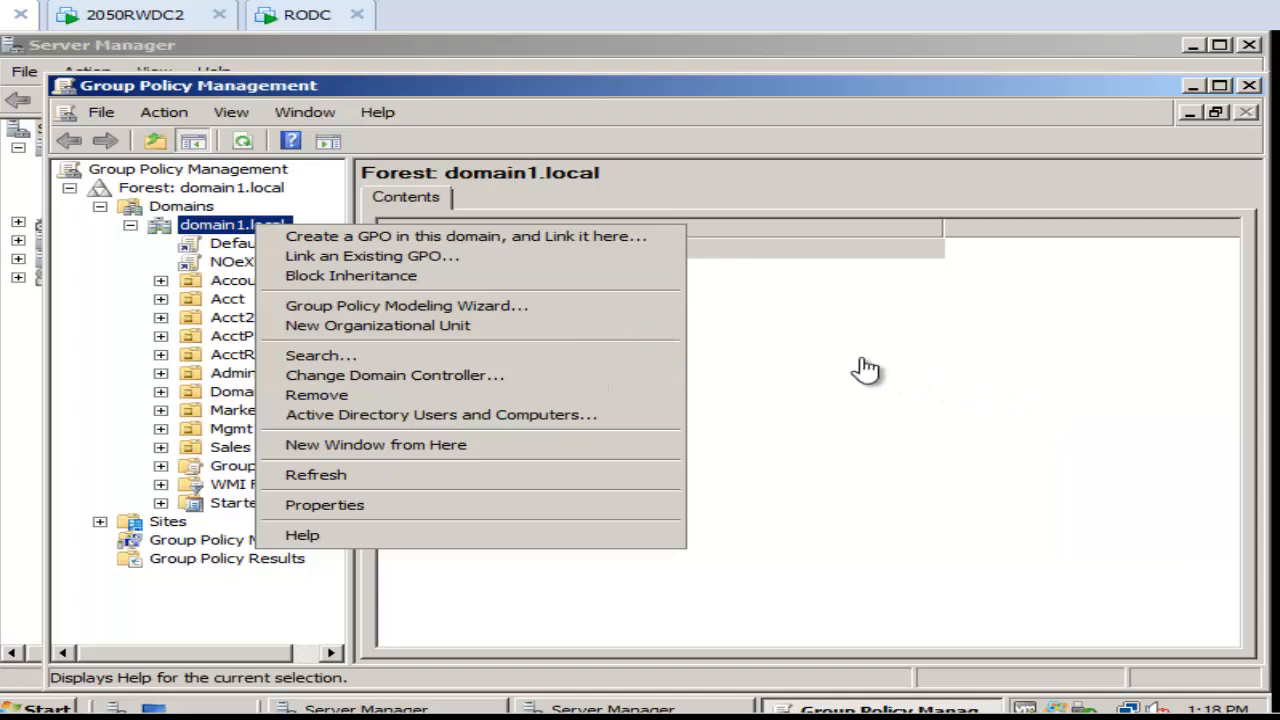
Step: Create a GPO named NoCommand linked to domain1.local and open it for editing
click(410, 240)
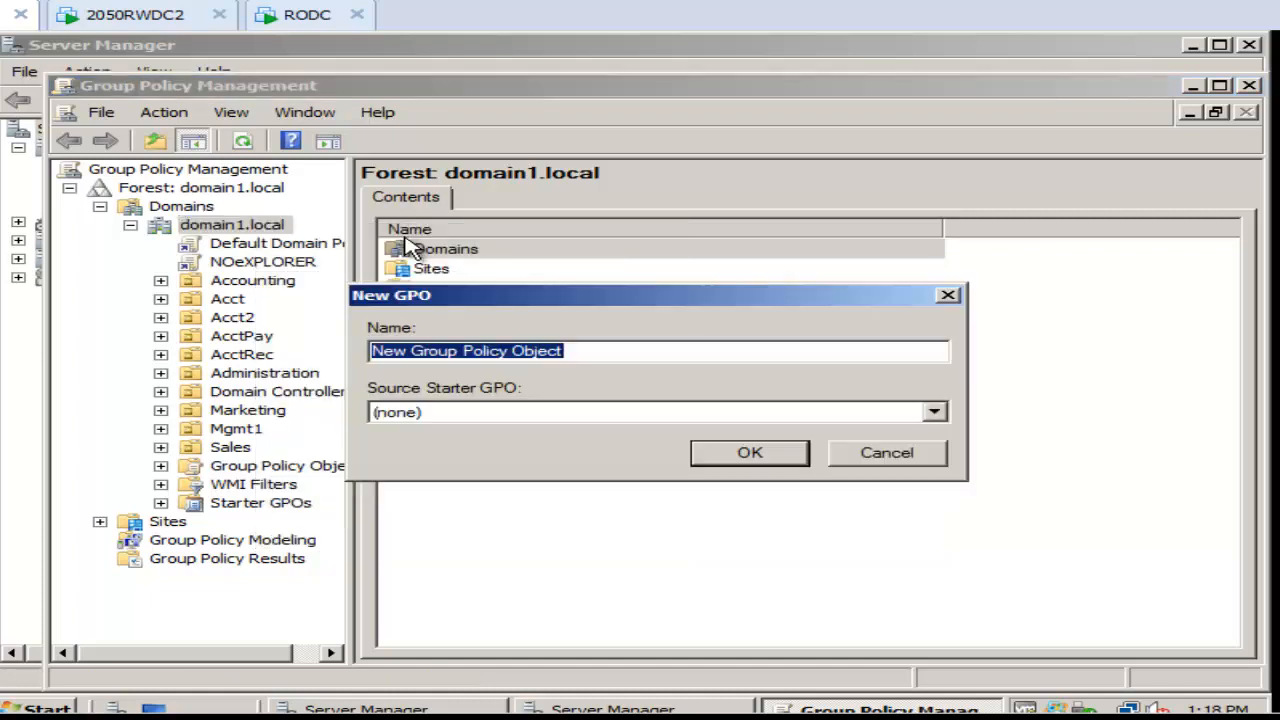
text(NoCommand)
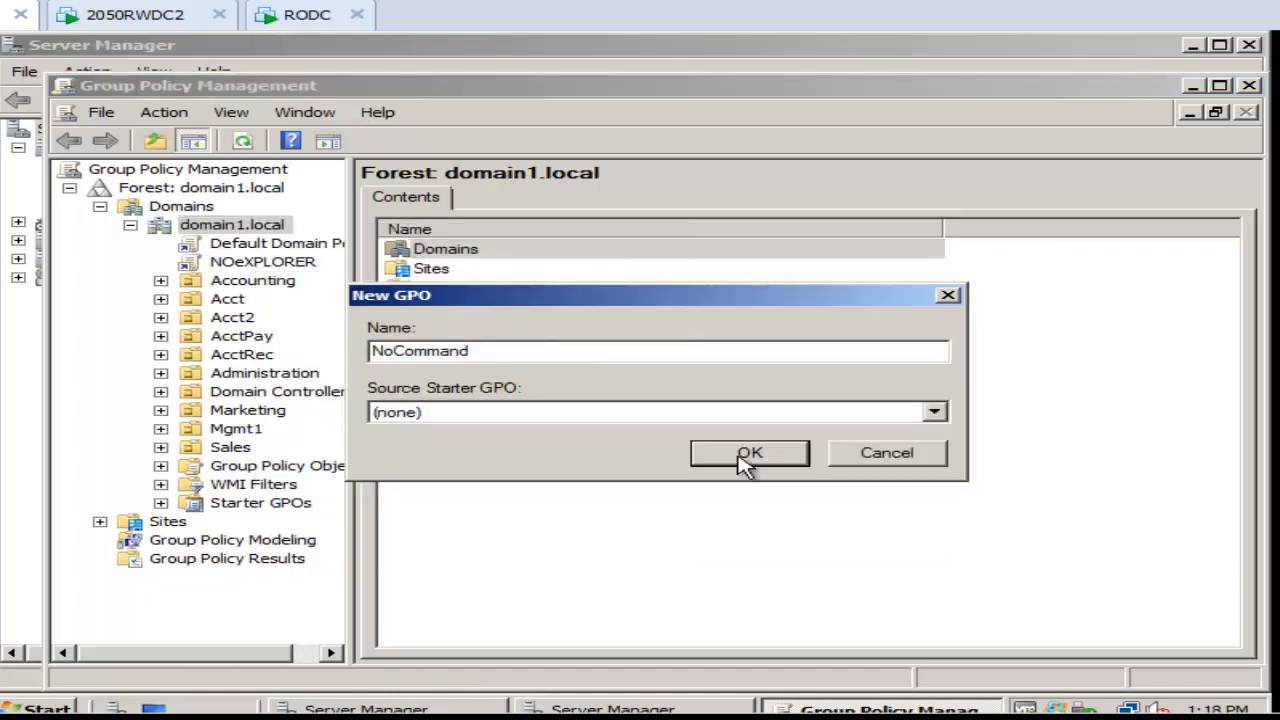
click(745, 453)
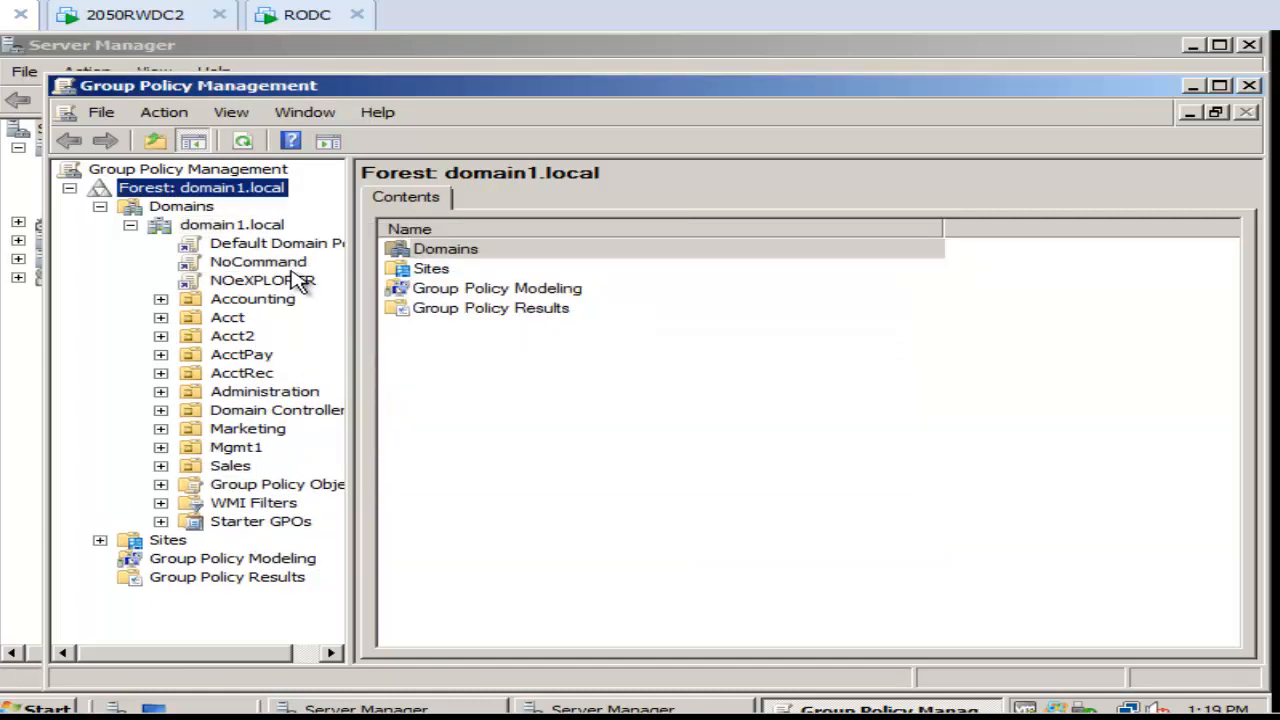
click(295, 264)
right_click(297, 269)
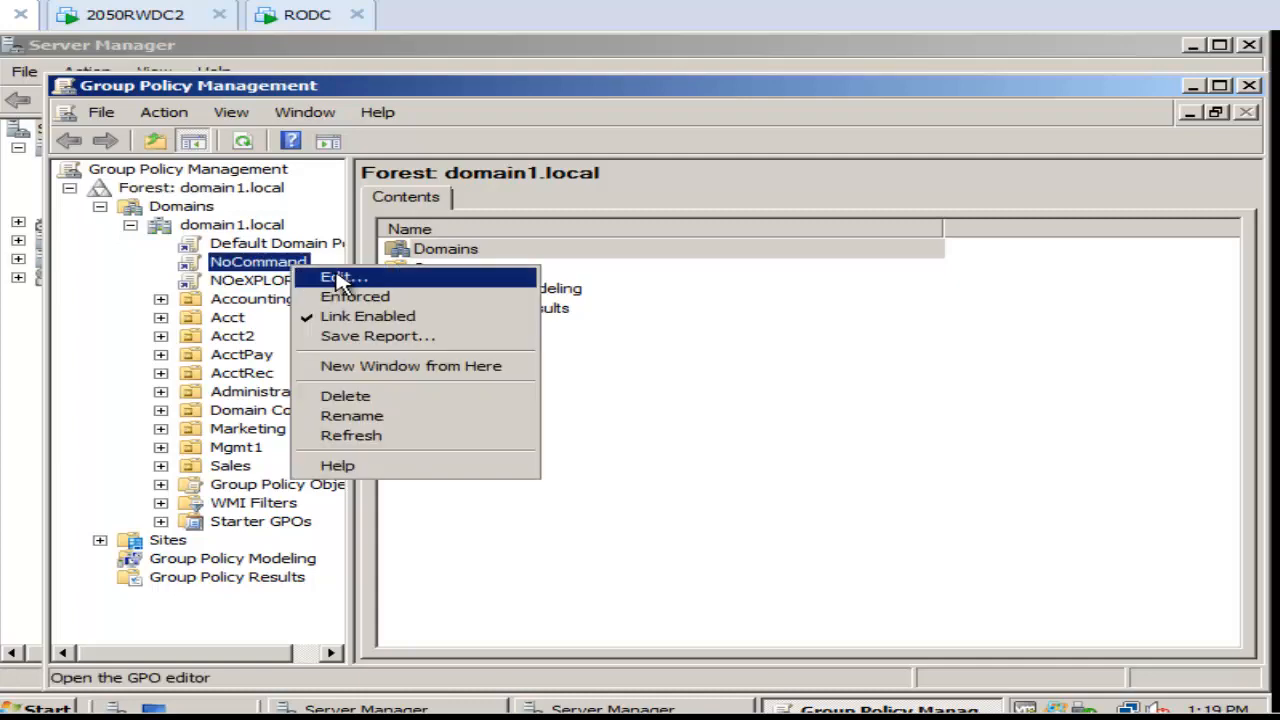
click(340, 280)
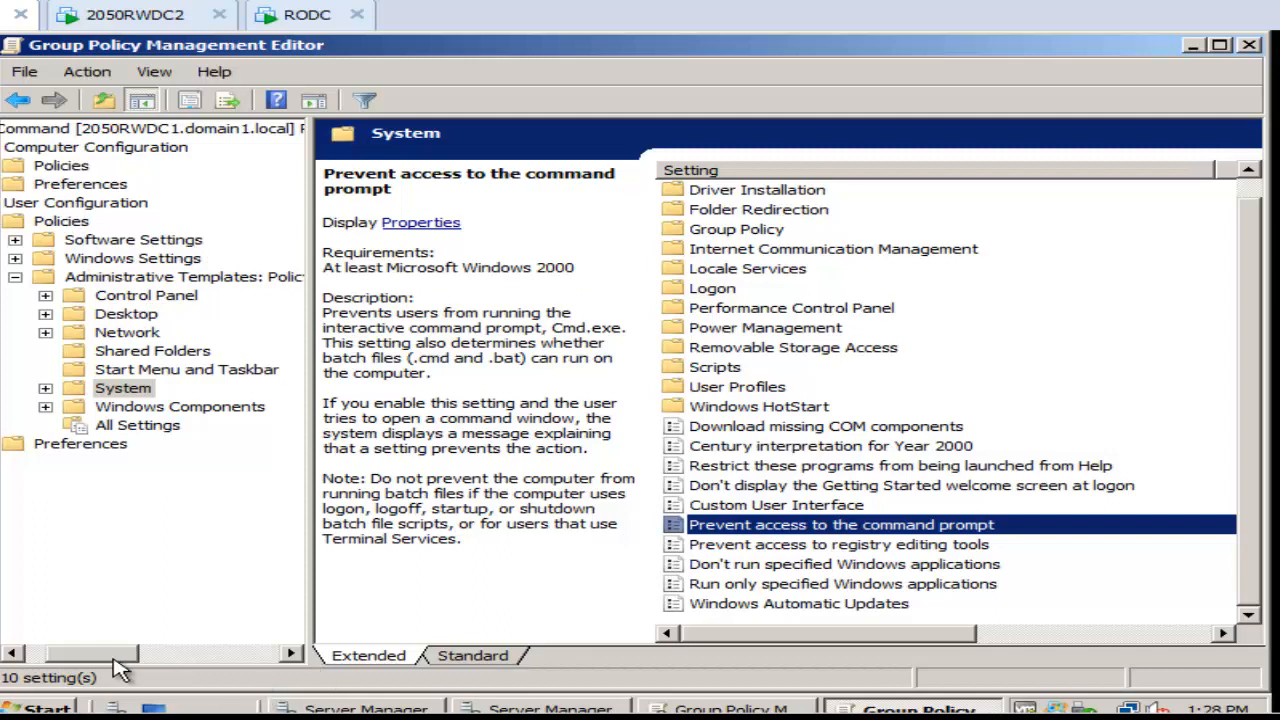
Step: Enable Prevent access to the command prompt in the user System policies, with script processing disabling set to No
drag(96, 656, 60, 658)
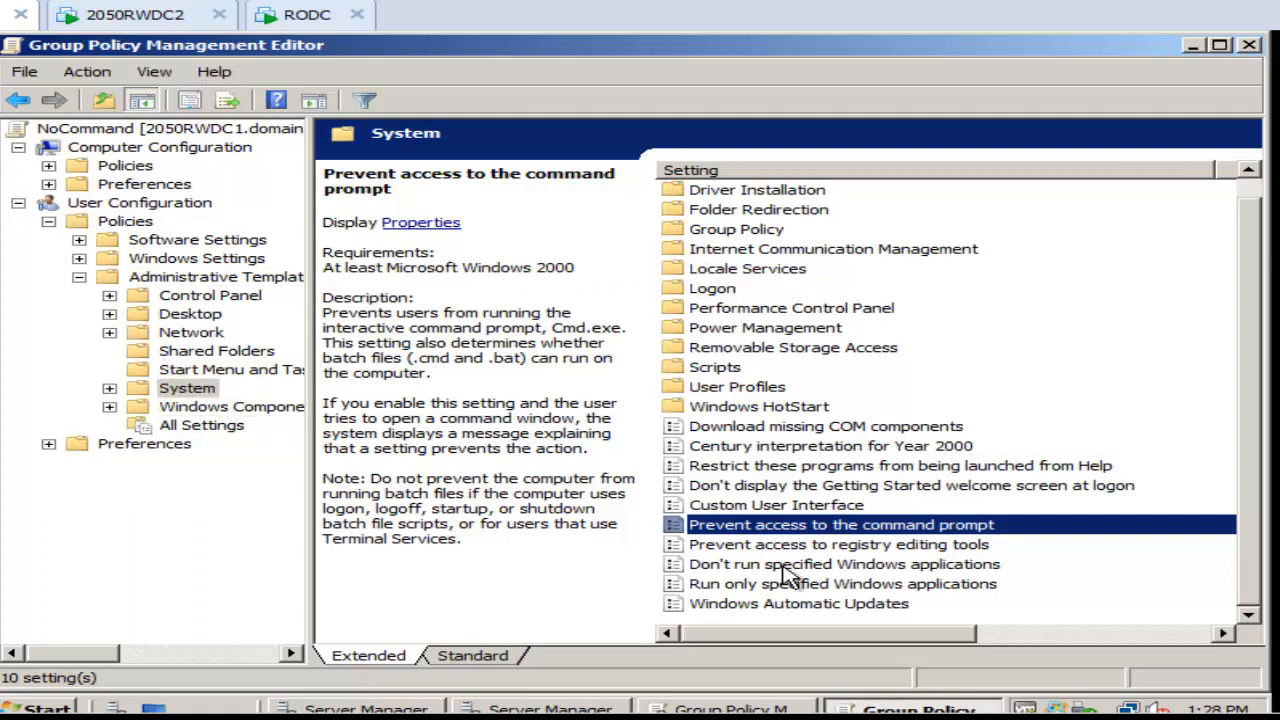
double_click(843, 525)
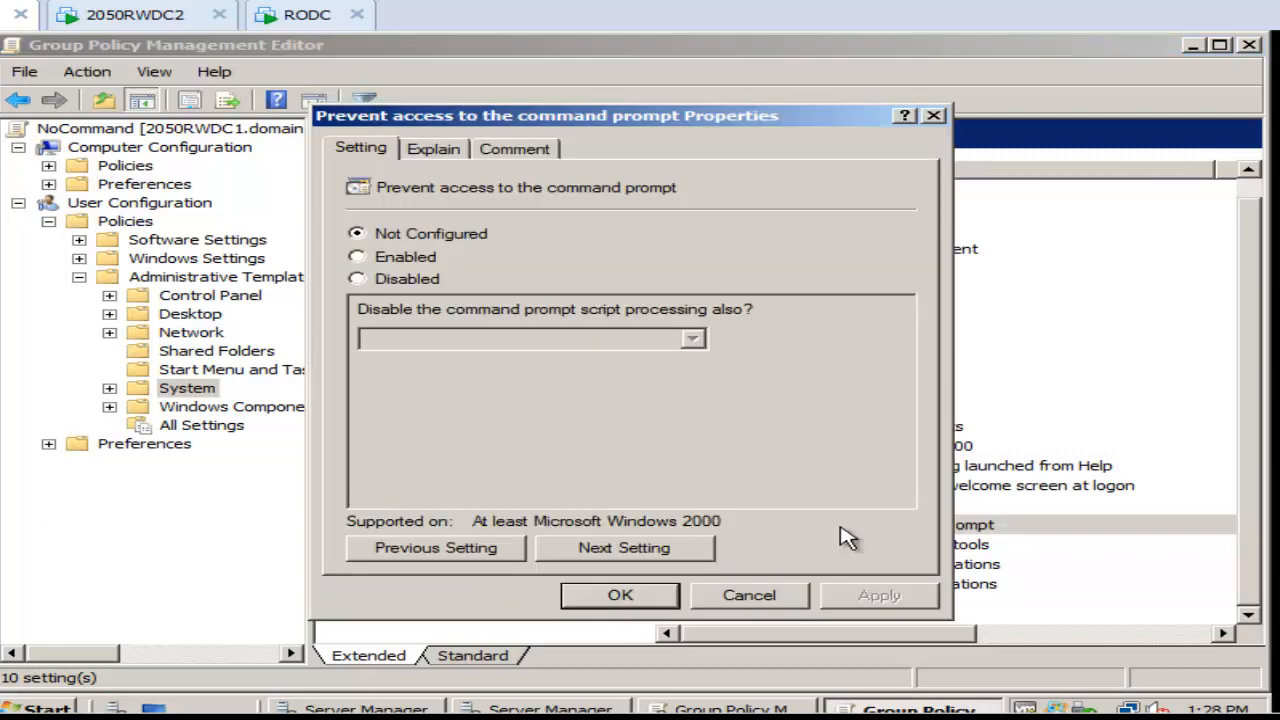
click(357, 258)
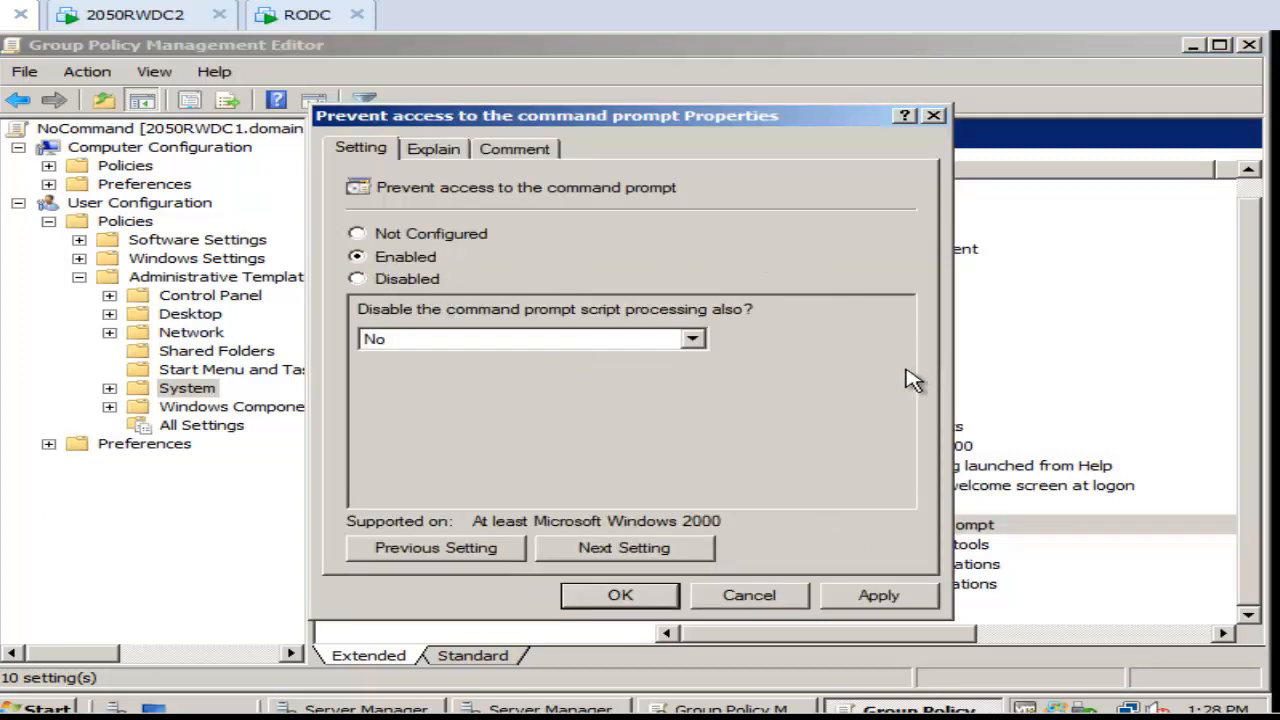
click(639, 594)
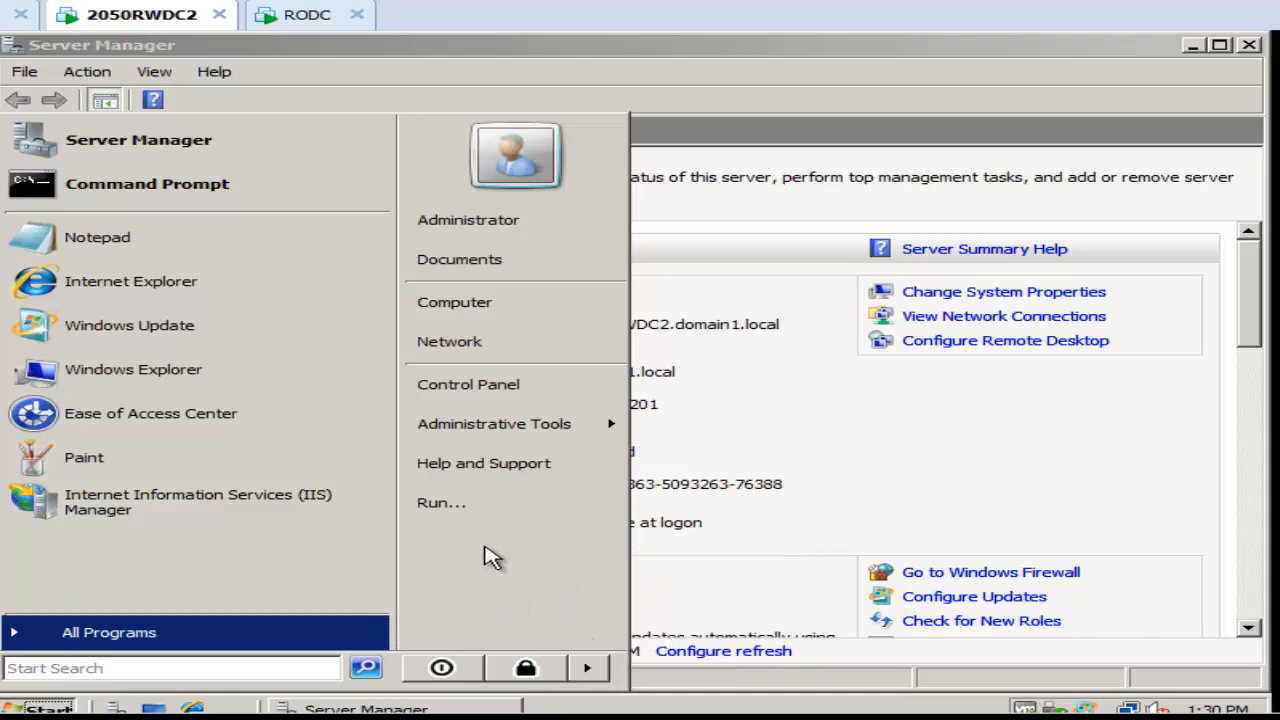
Step: Test the NoCommand policy by opening a command prompt on 2050RWDC2, and close its window
click(170, 201)
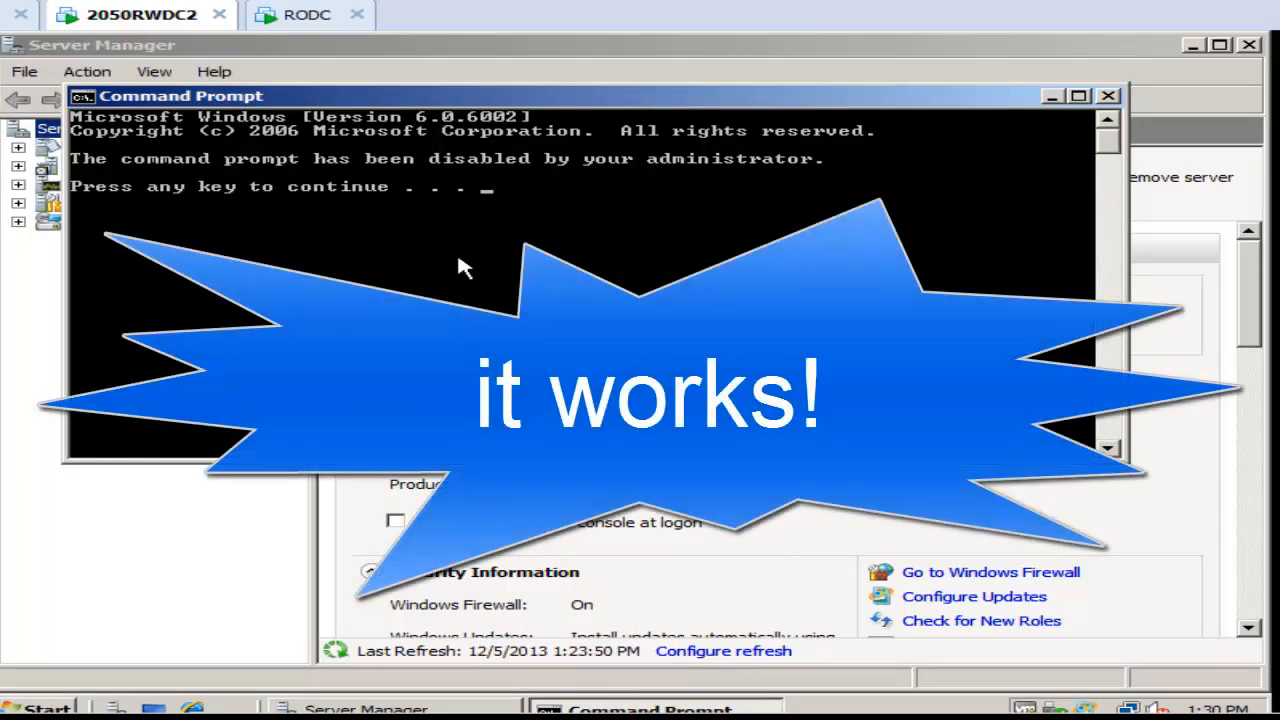
click(1108, 98)
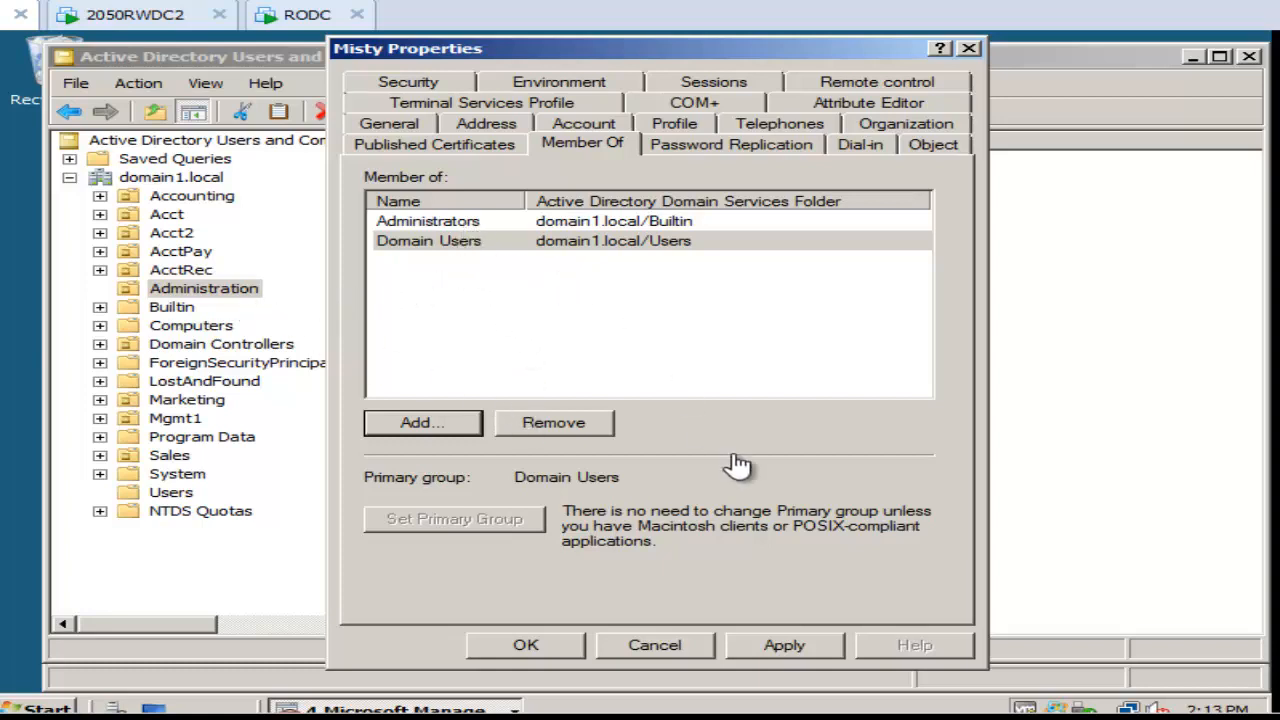
Step: Save the Administration user's group memberships with Administrators and Domain Users listed
click(522, 647)
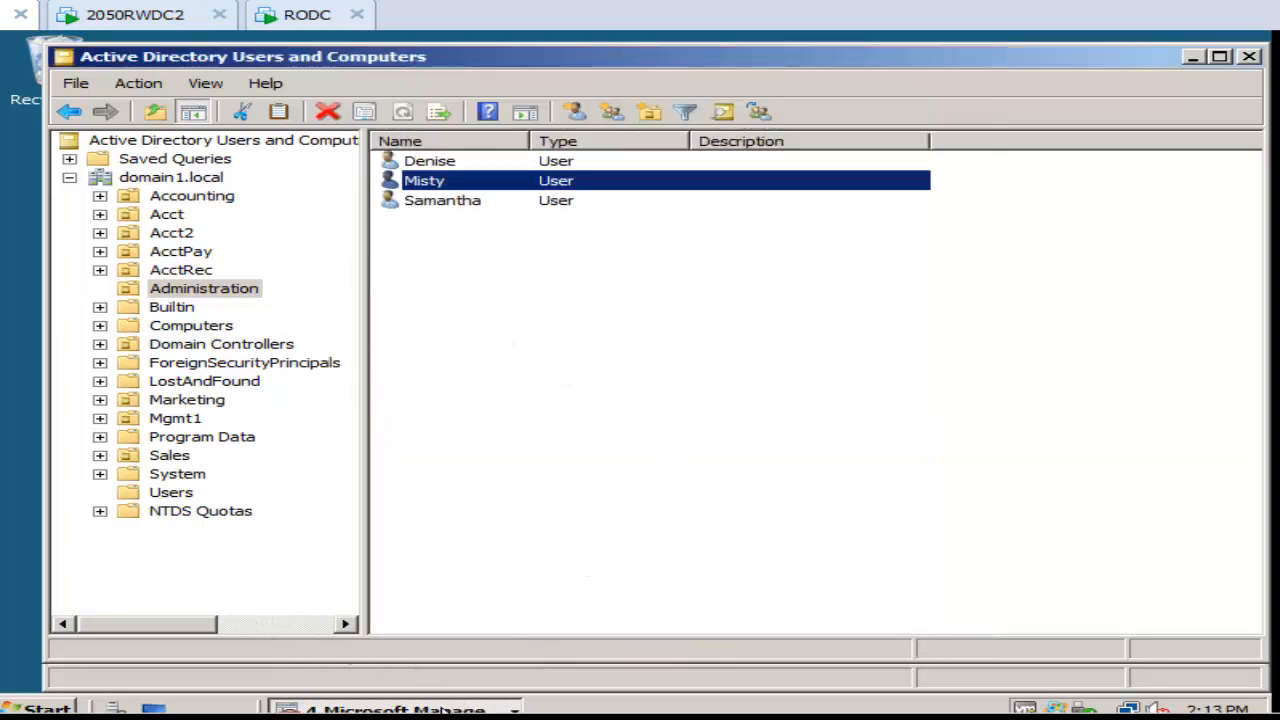
Step: Switch to Group Policy Management and block inheritance on the Administration OU
click(443, 707)
click(443, 661)
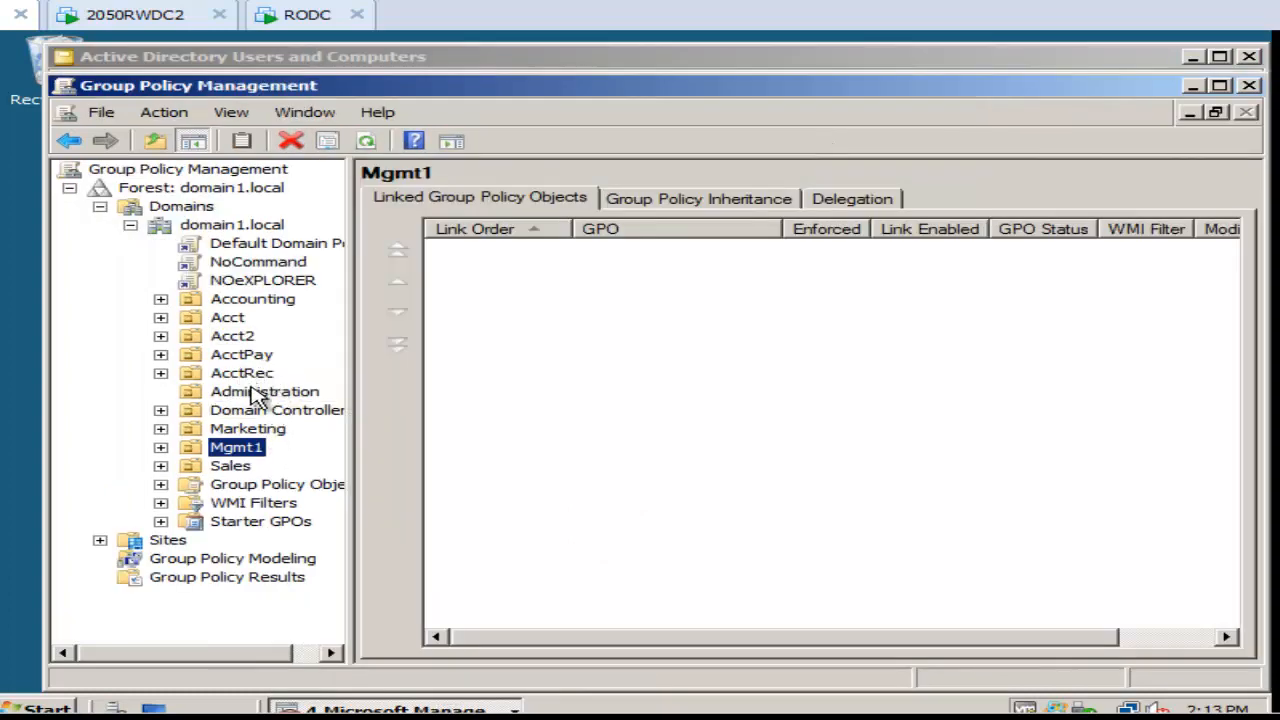
right_click(263, 400)
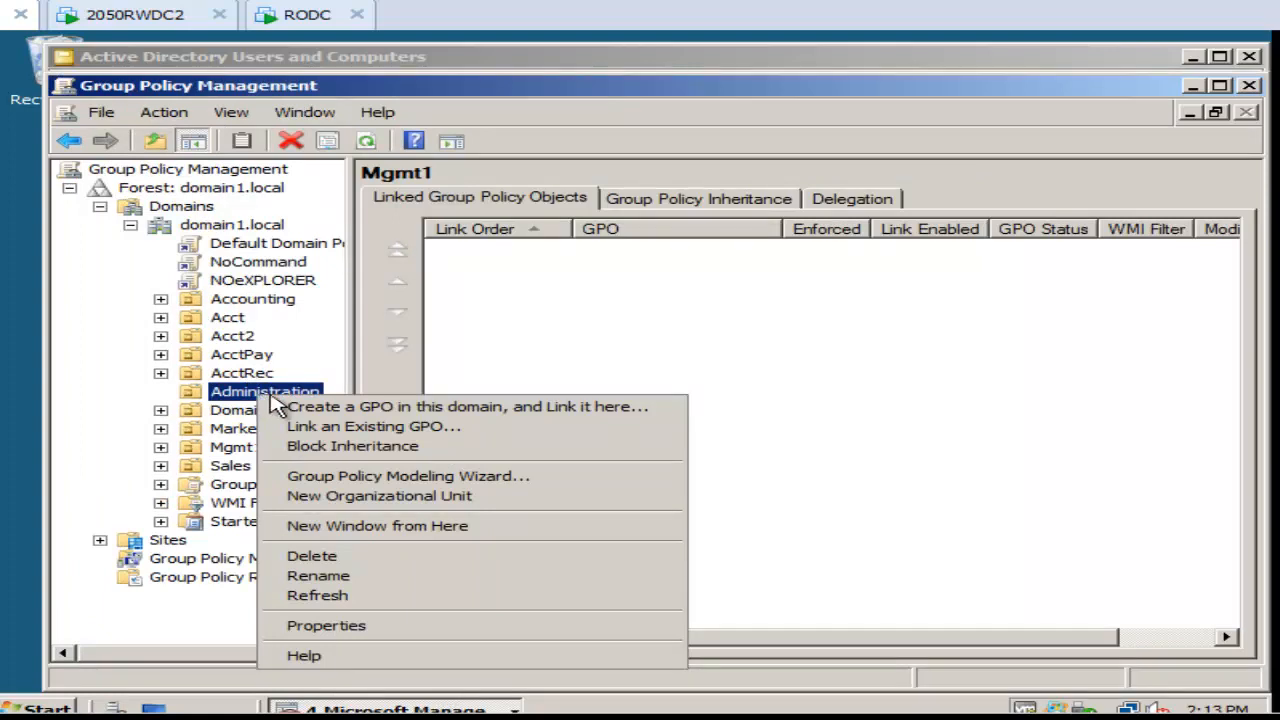
click(345, 447)
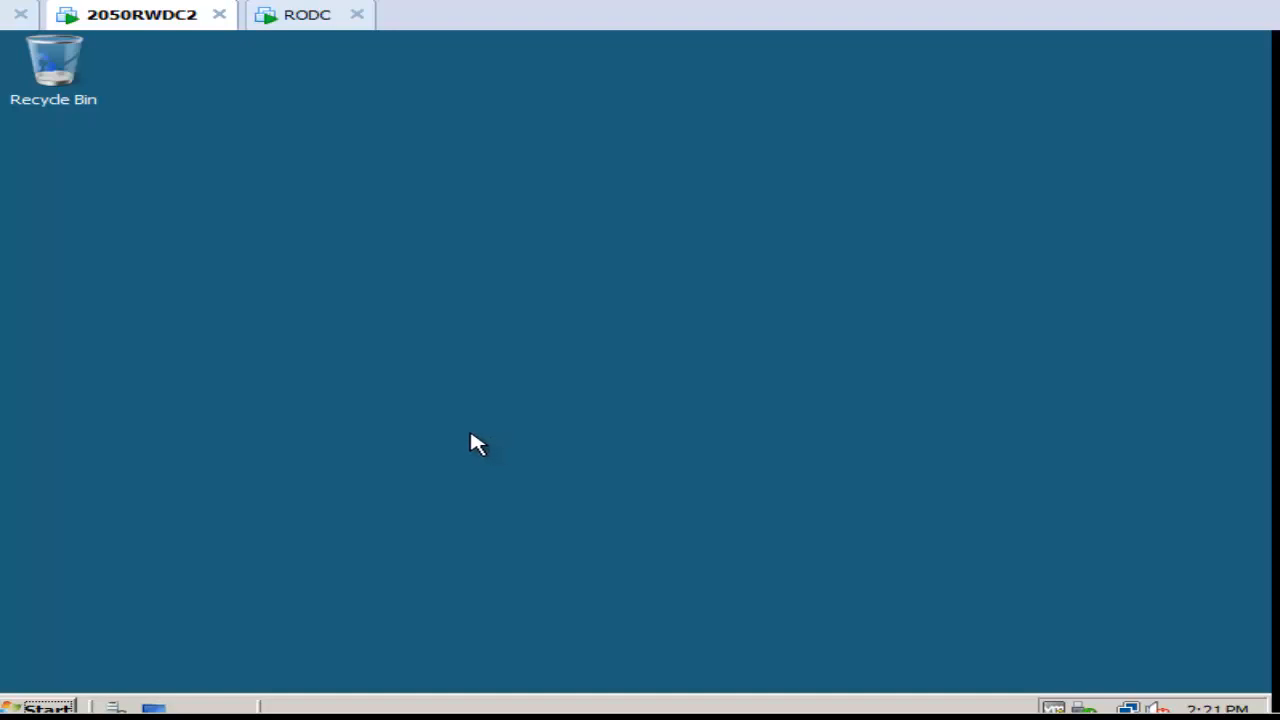
Step: Launch a command prompt on 2050RWDC2 as the Administration user to test the blocked inheritance
click(62, 706)
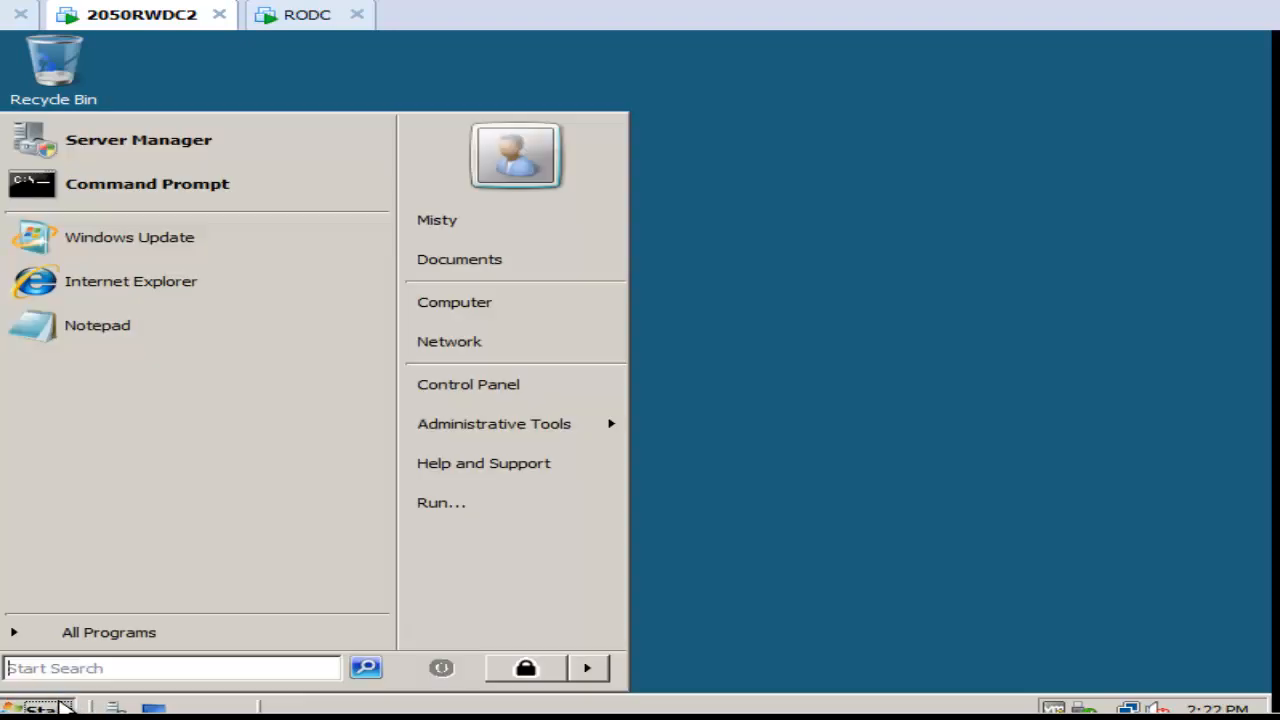
click(141, 195)
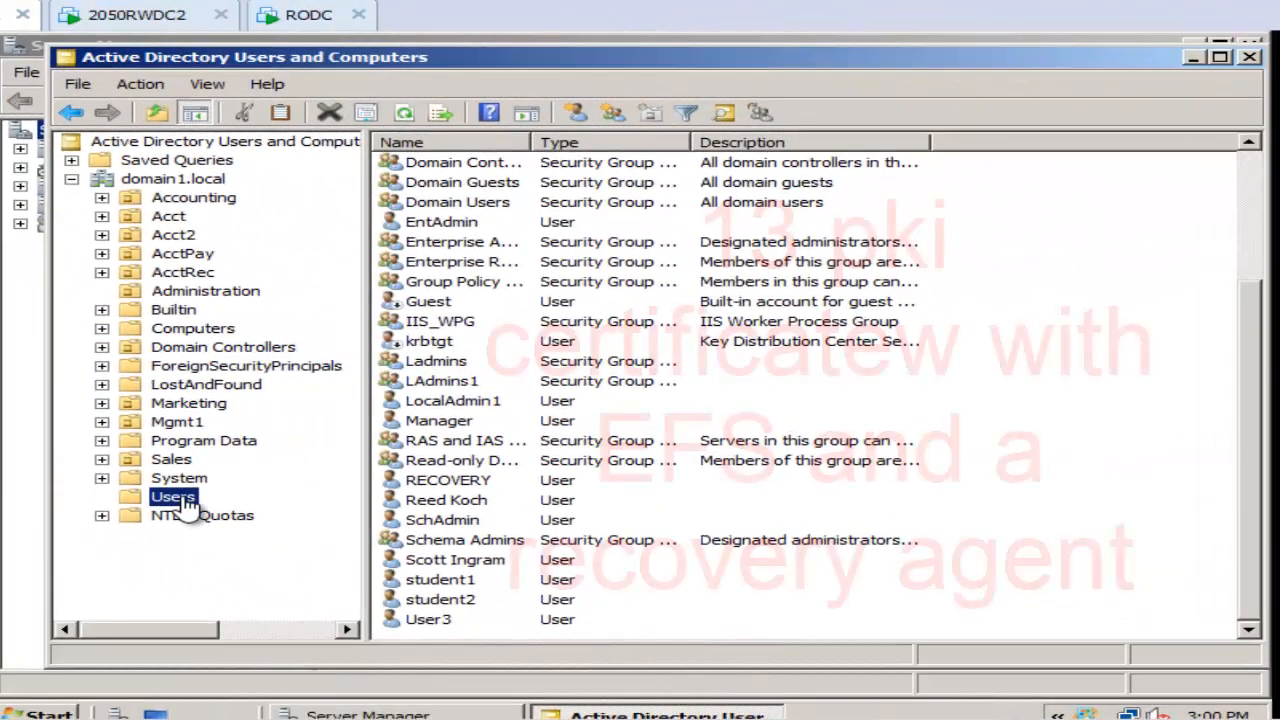
Step: Create a user named EFSrecovery in the domain1.local Users container with a password that never expires
right_click(180, 498)
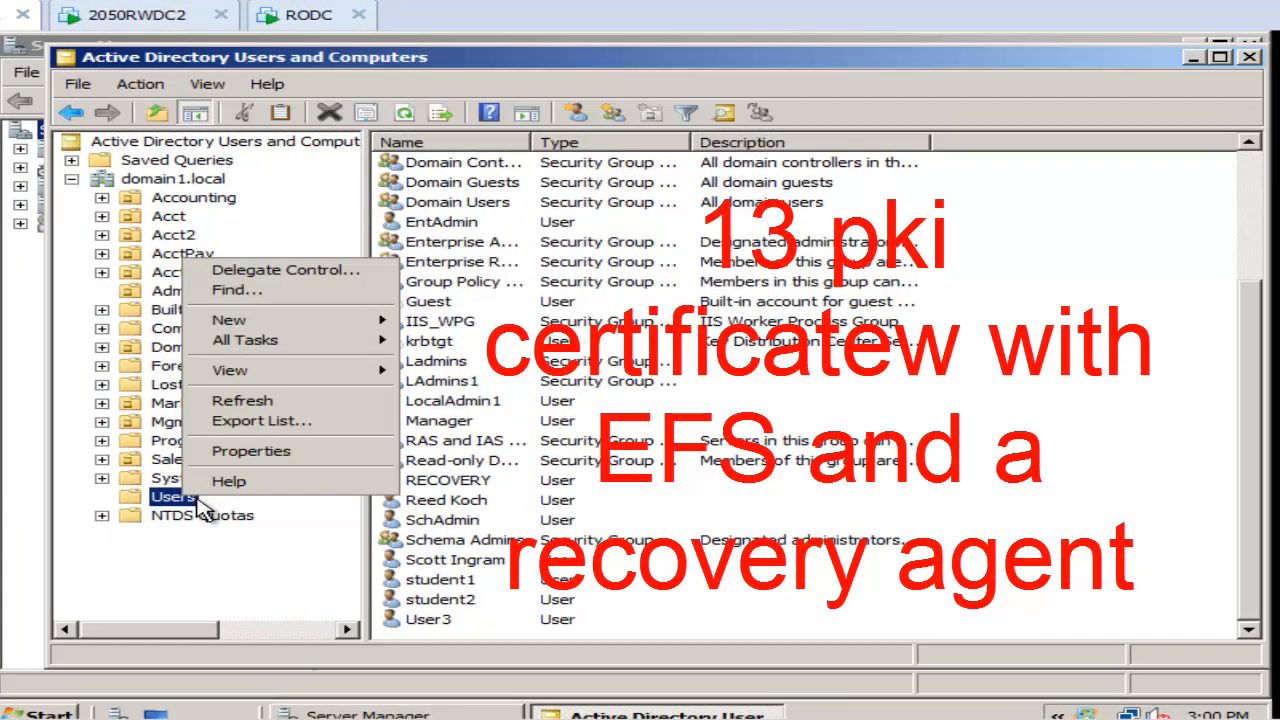
mouse_move(314, 322)
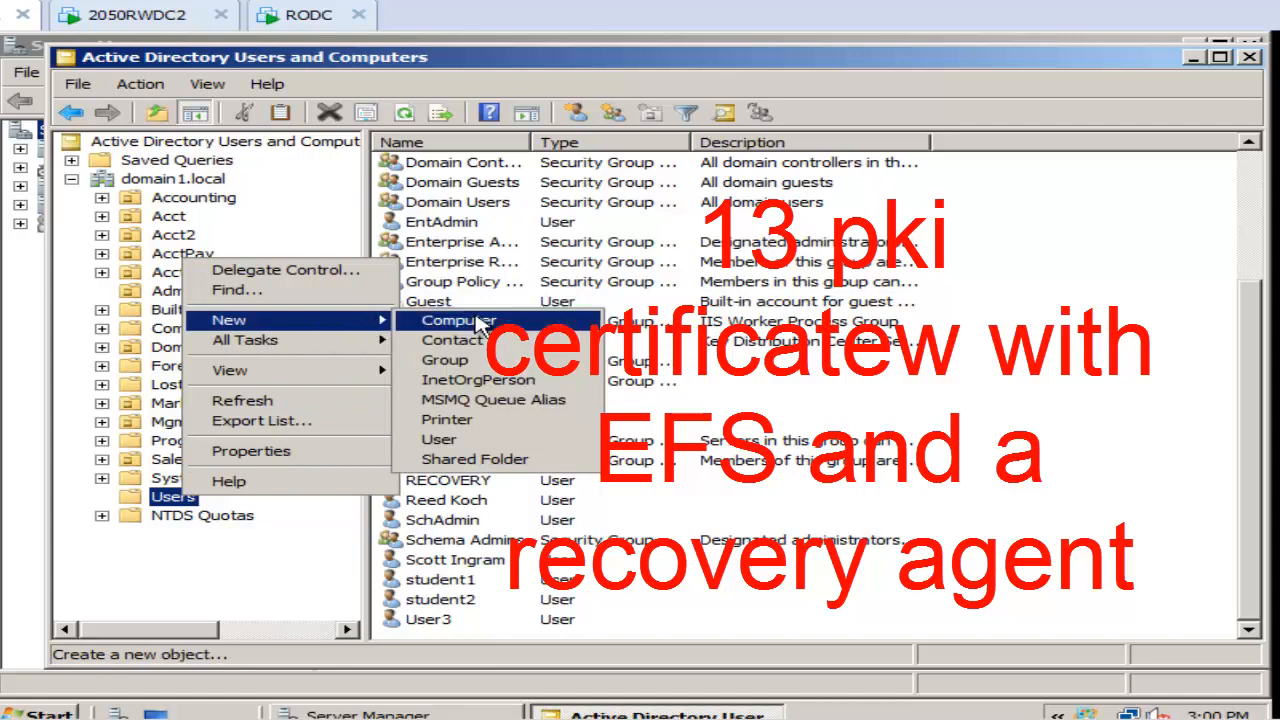
click(432, 440)
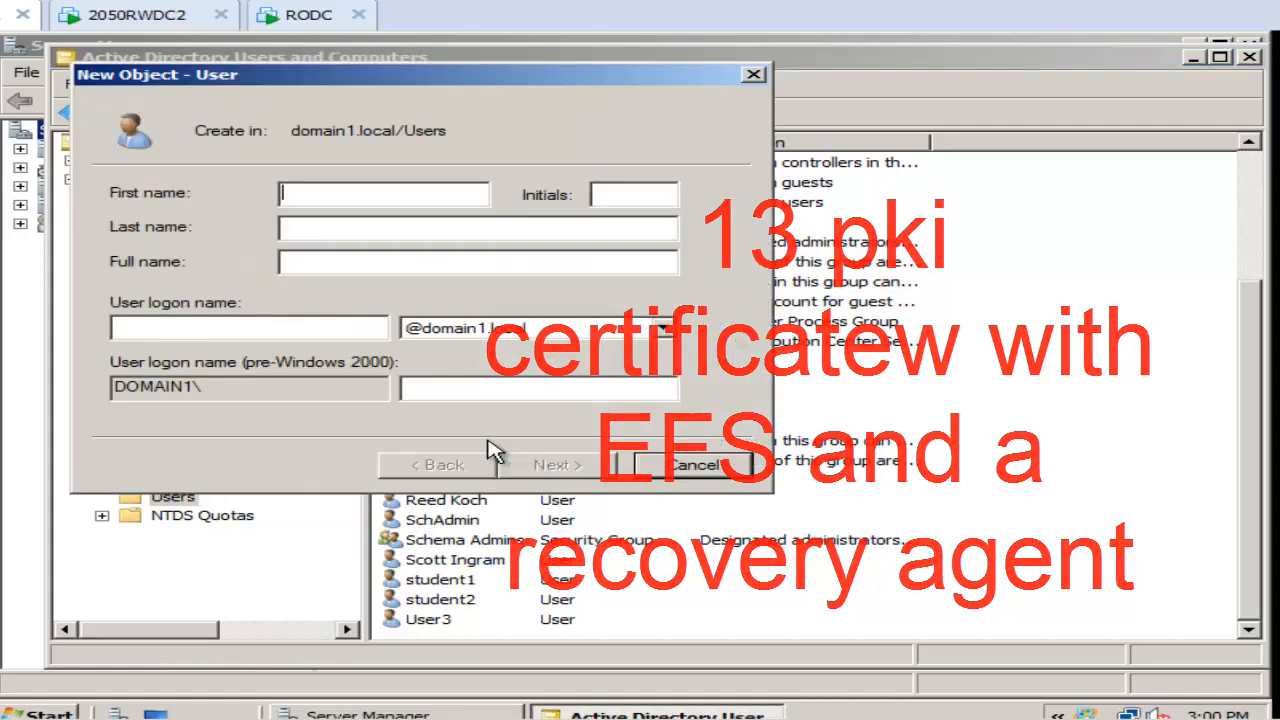
text(EFSrecovery)
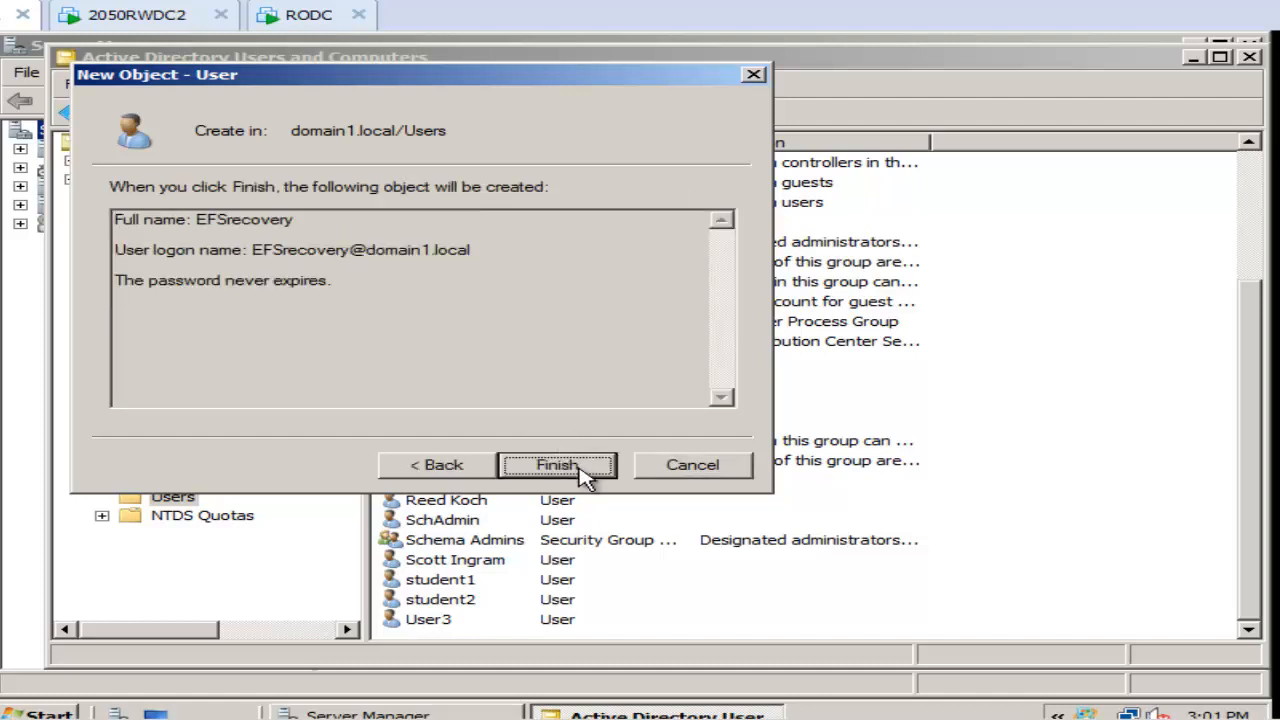
click(583, 477)
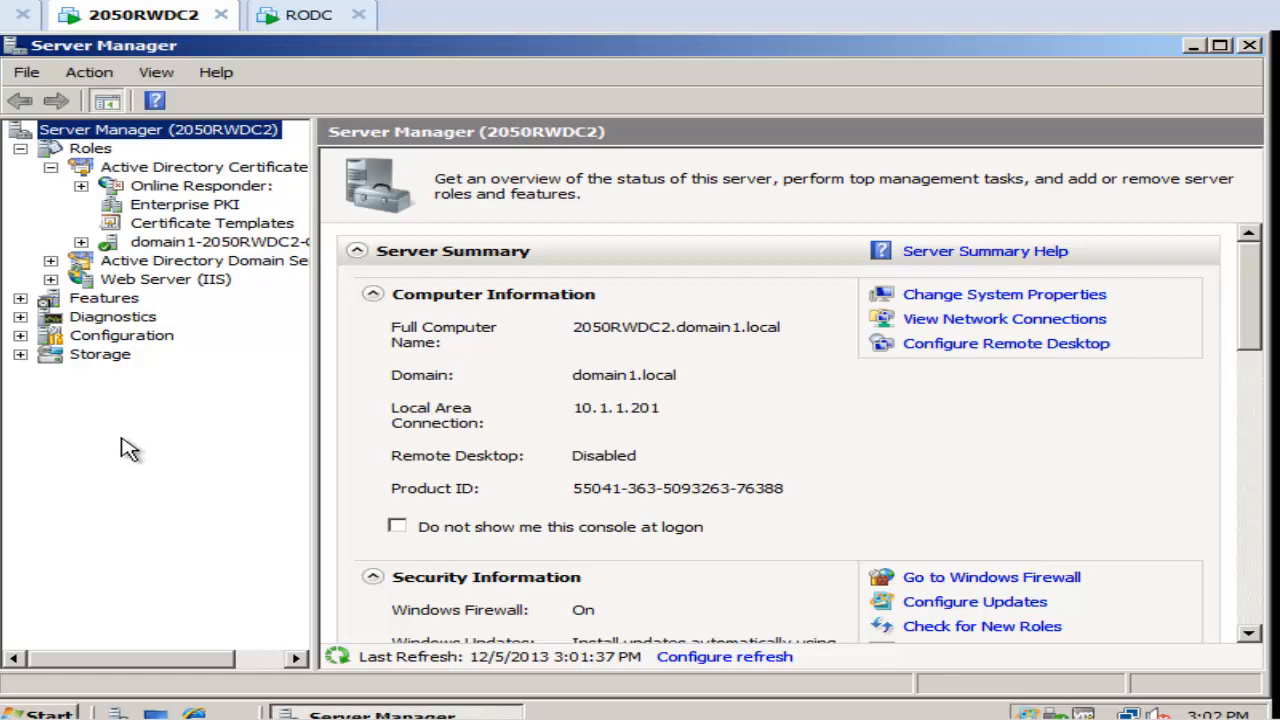
Step: On 2050RWDC2, duplicate the Basic EFS certificate template as a Windows Server 2008 Enterprise version named EFStemplate
click(212, 223)
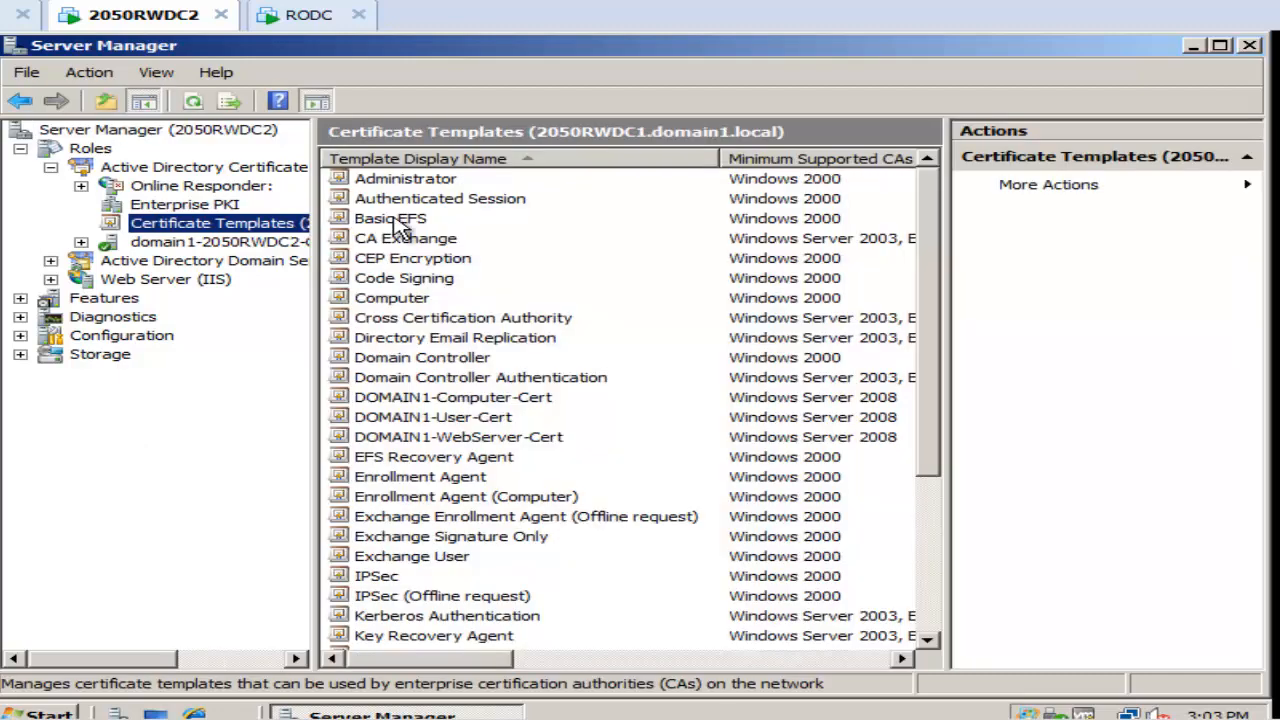
click(404, 224)
right_click(400, 222)
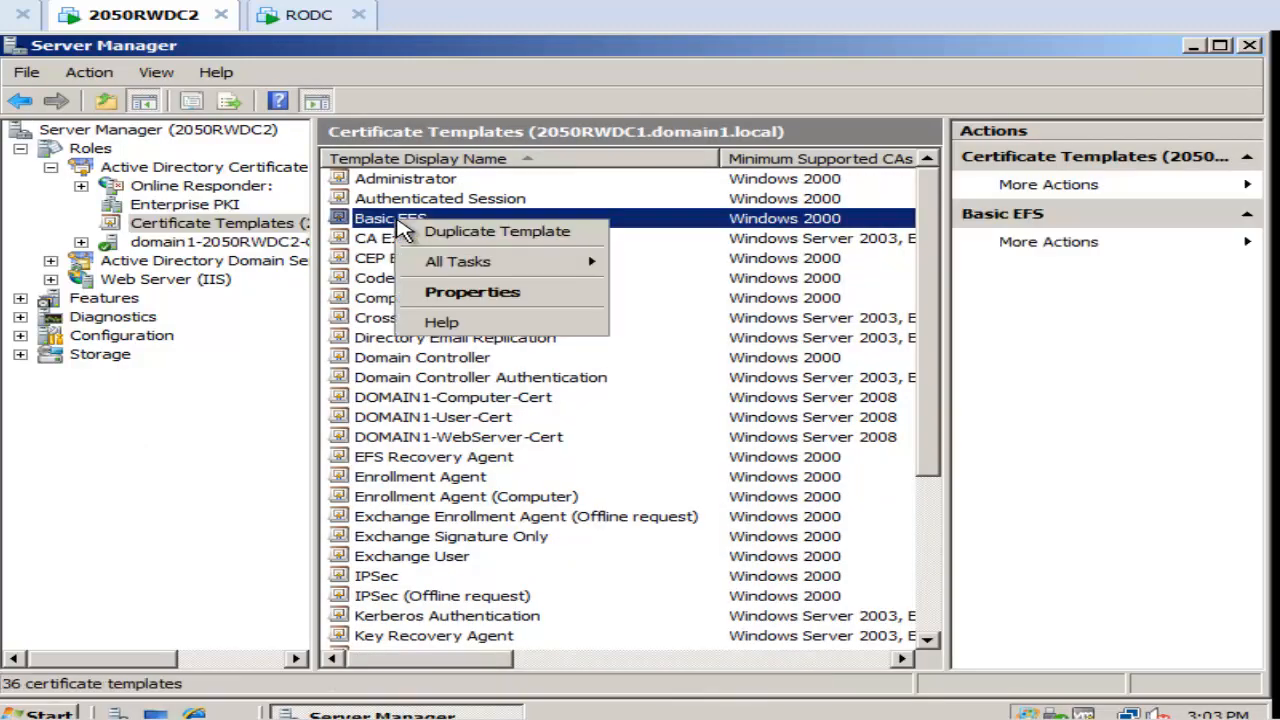
click(463, 234)
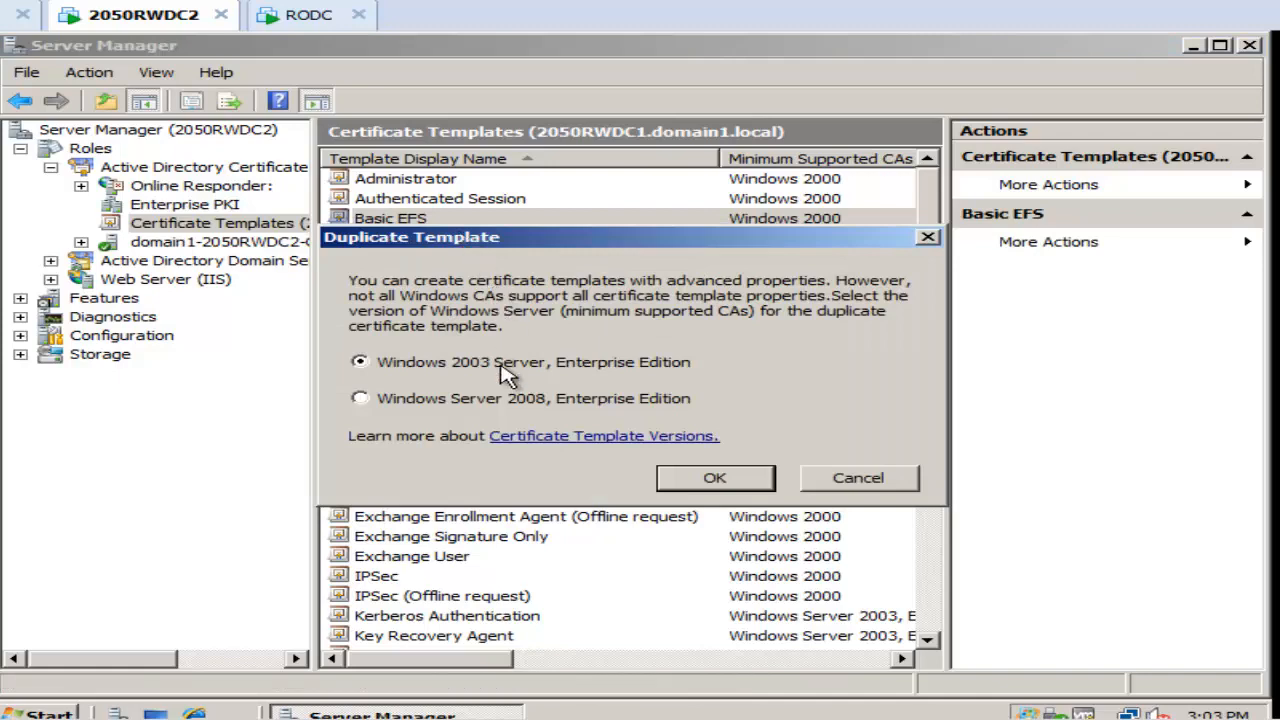
click(361, 398)
click(716, 480)
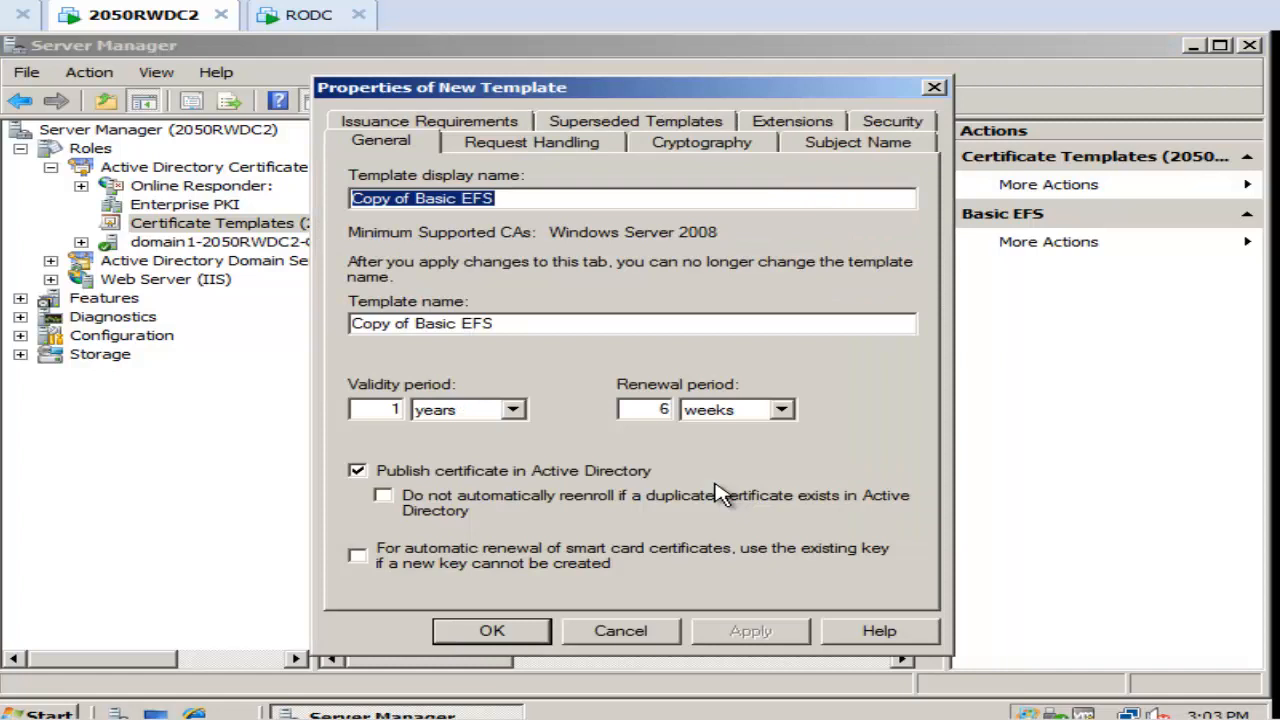
text(EFStemplate)
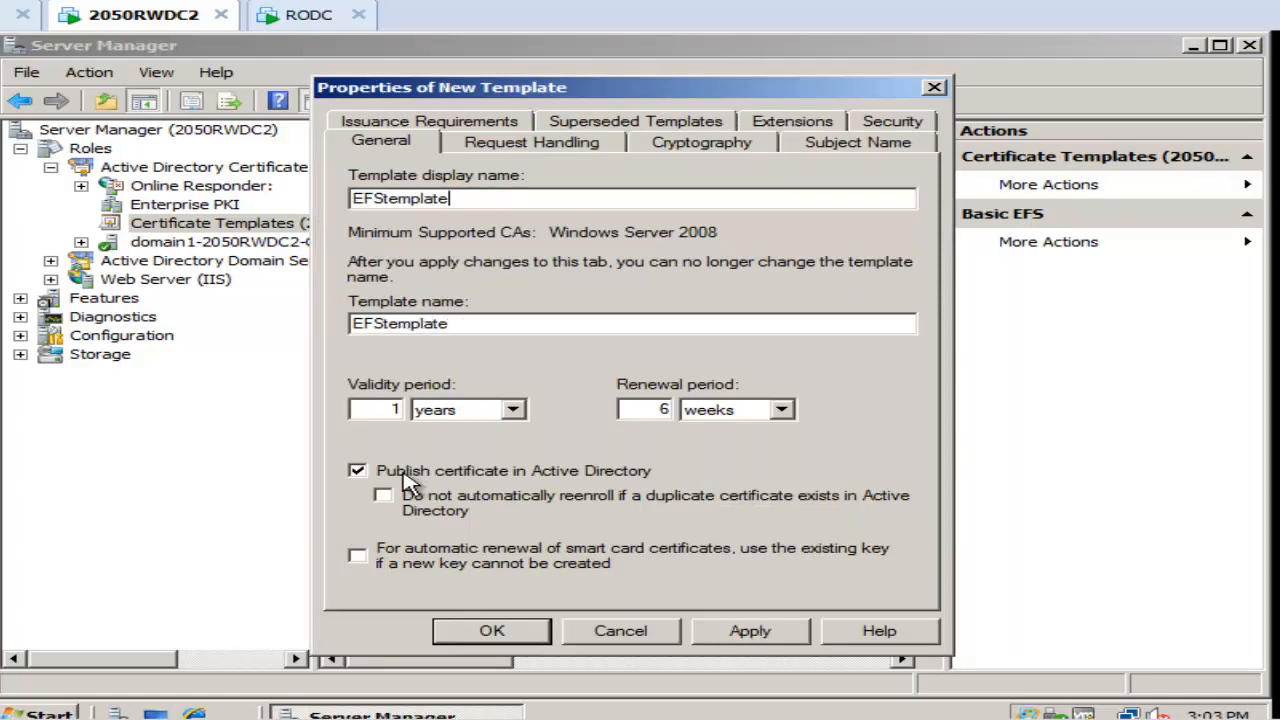
Step: Allow Domain Users the Read, Write and Autoenroll permissions on the new EFStemplate
click(892, 120)
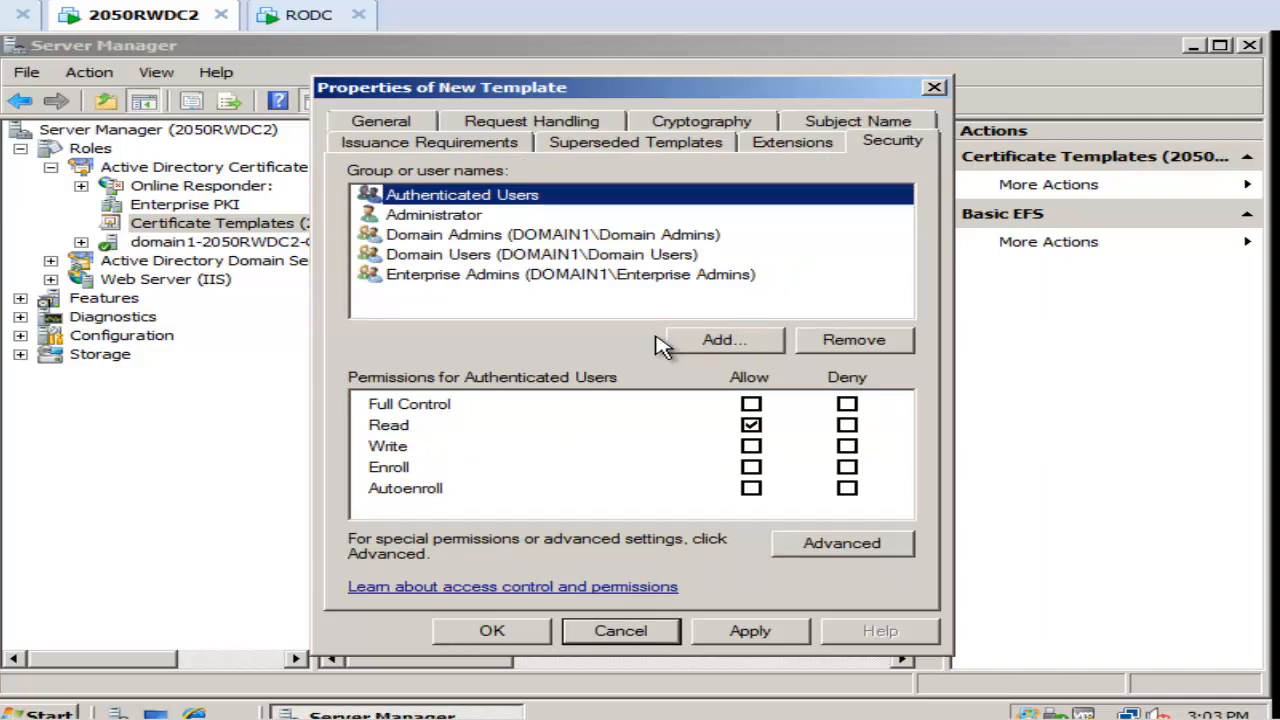
click(466, 255)
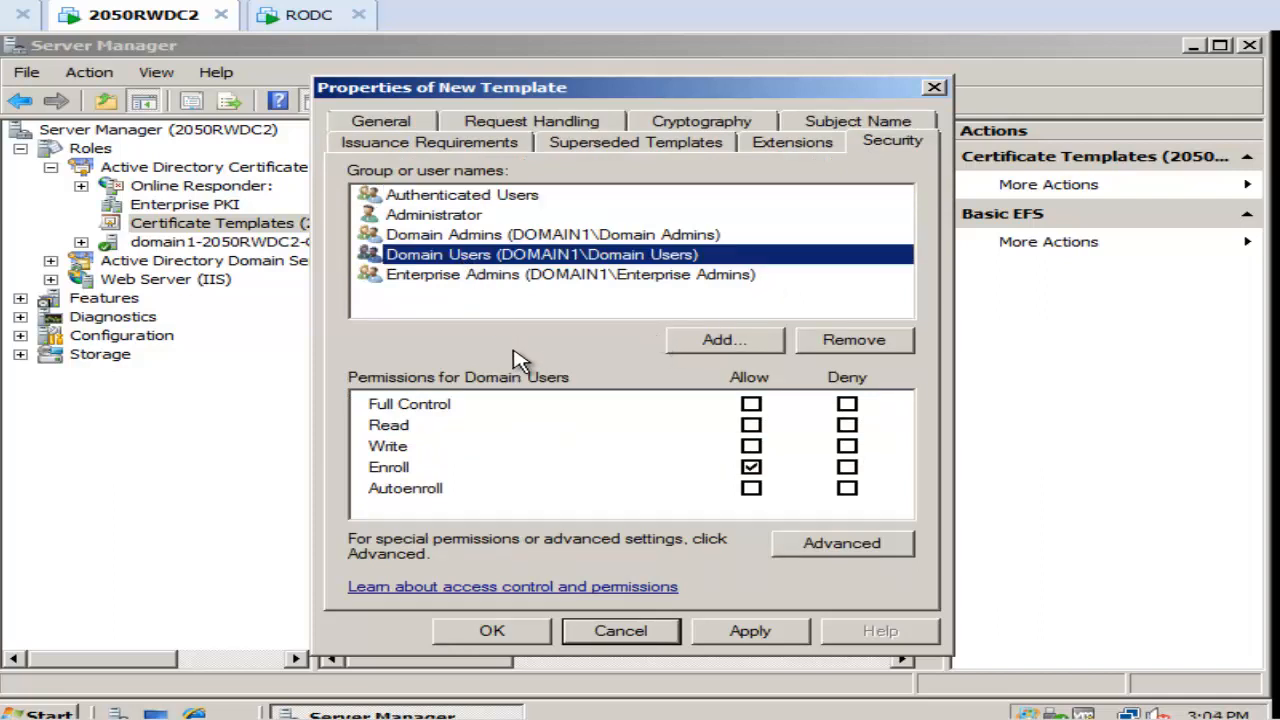
click(751, 447)
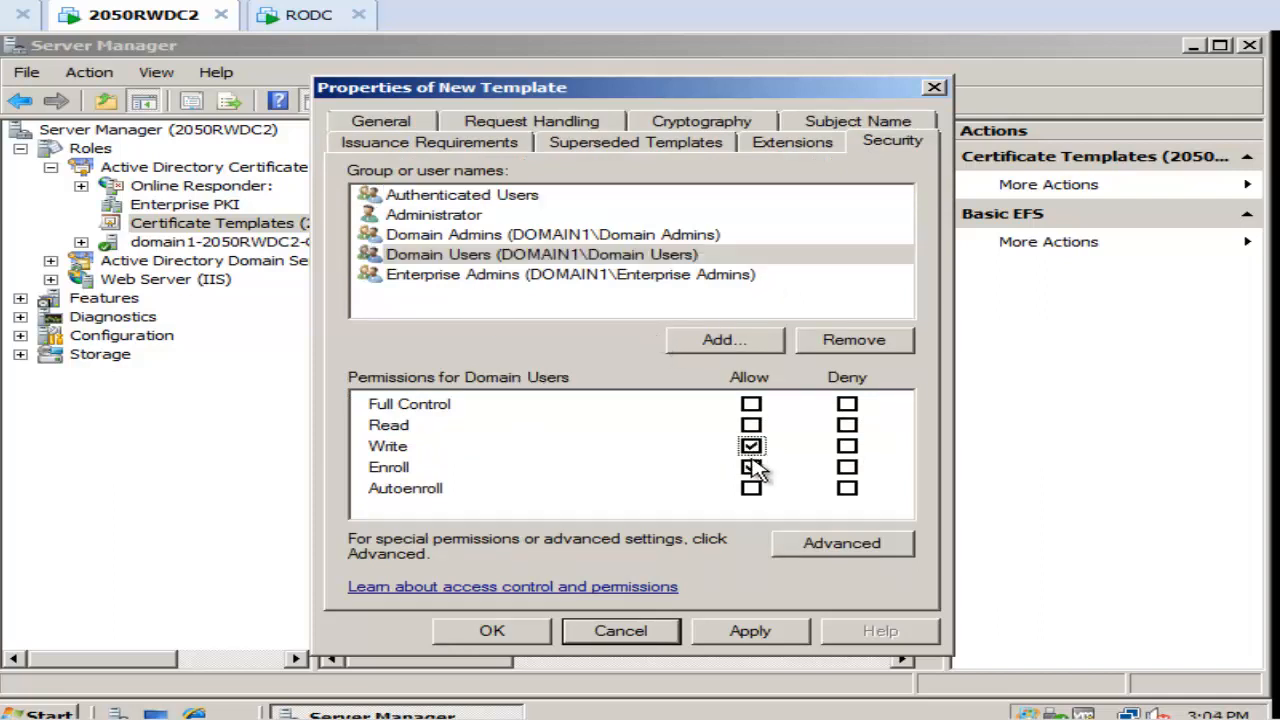
click(751, 489)
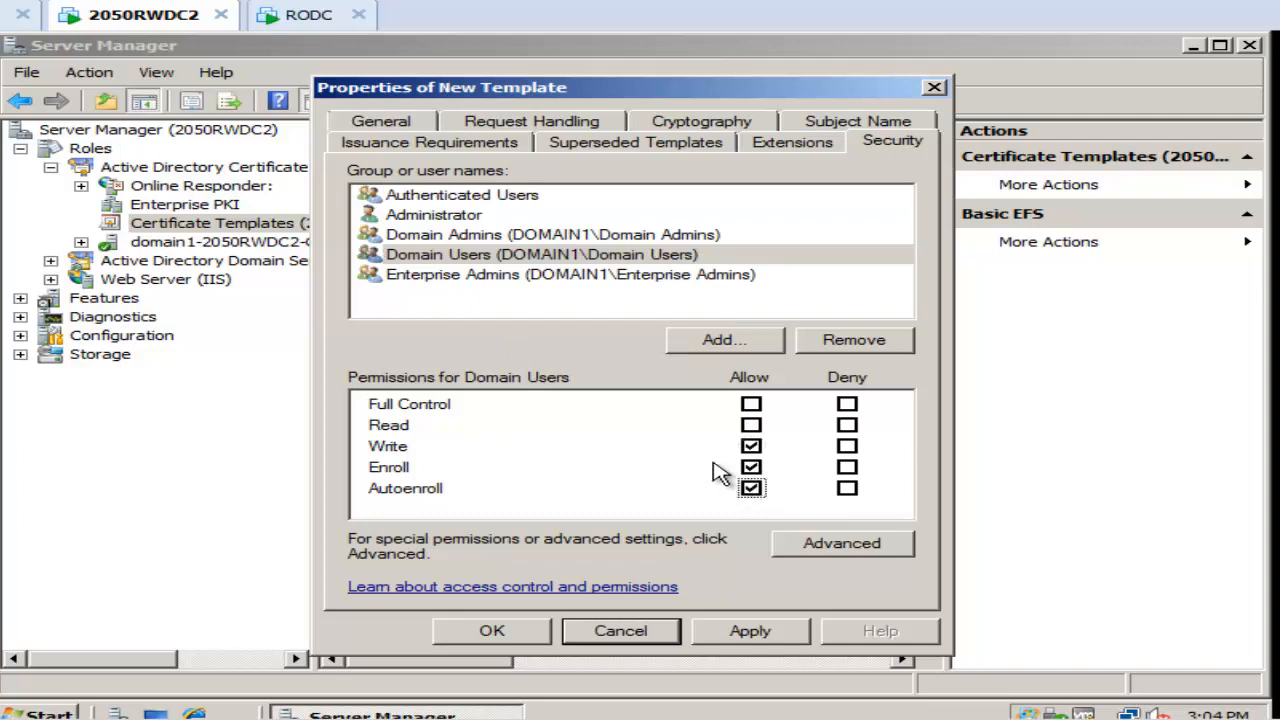
click(751, 426)
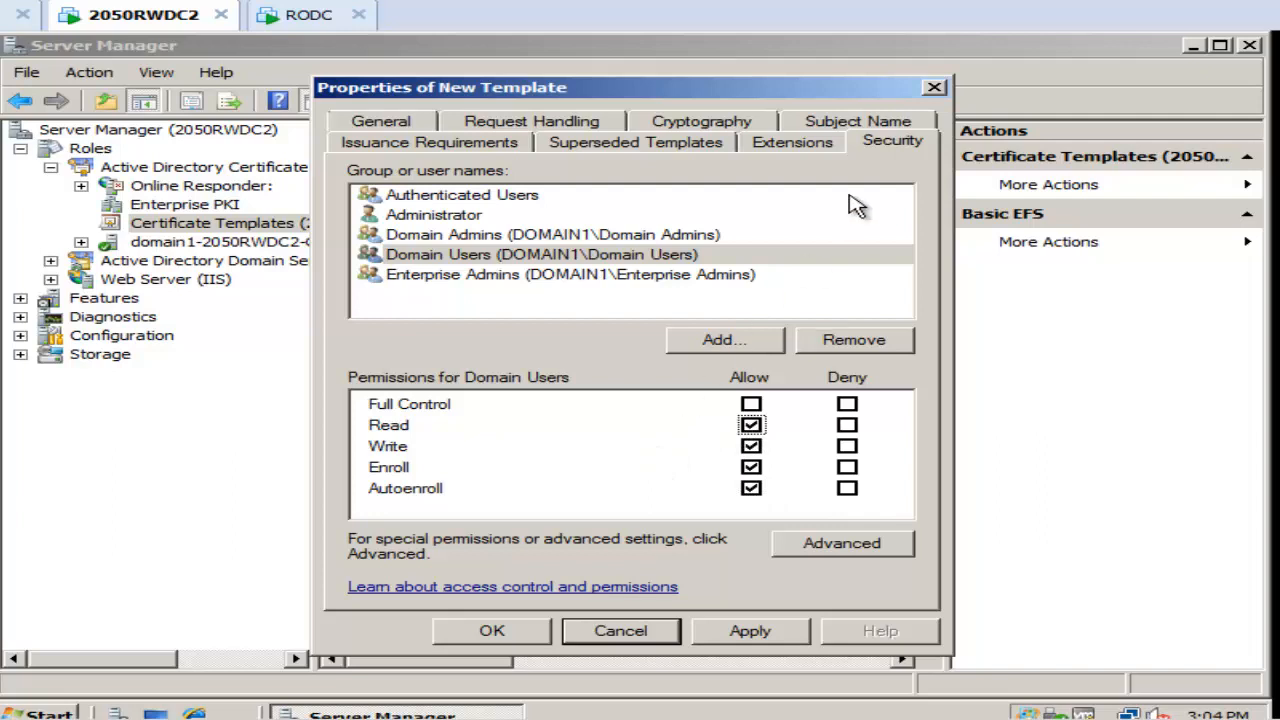
Step: Review the template's subject name settings and add Basic EFS to its superseded templates
click(858, 124)
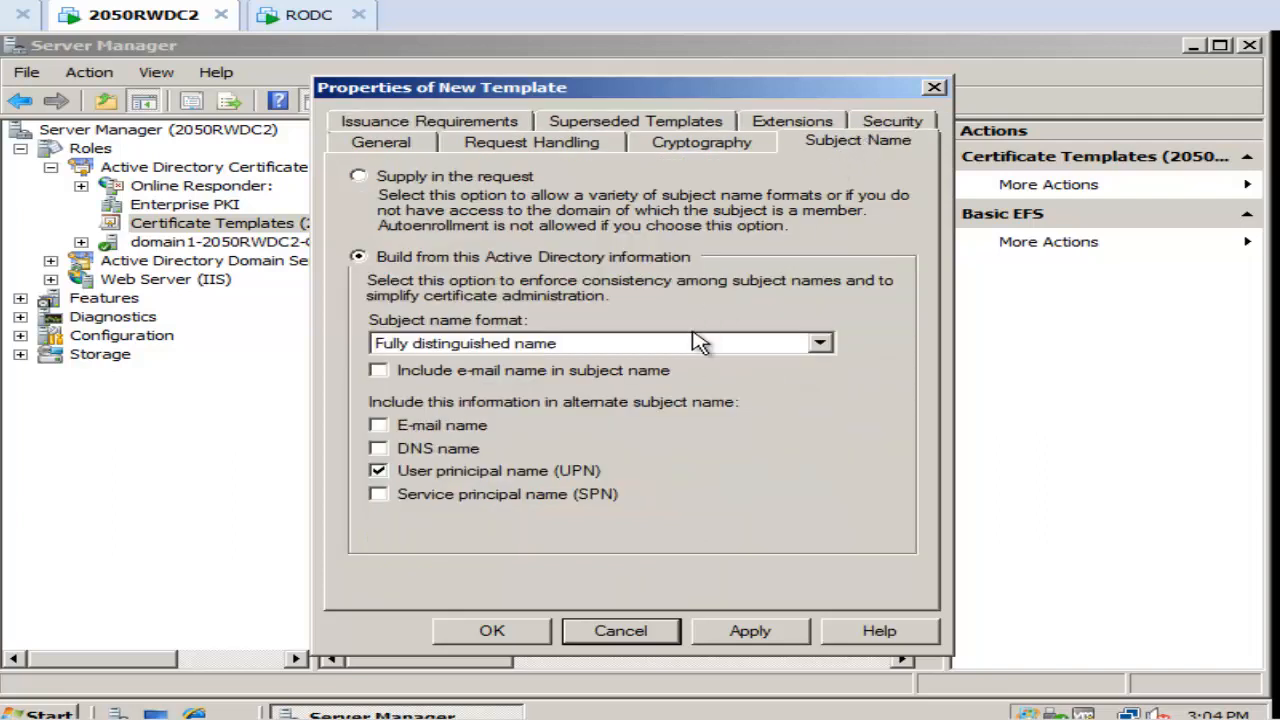
click(640, 124)
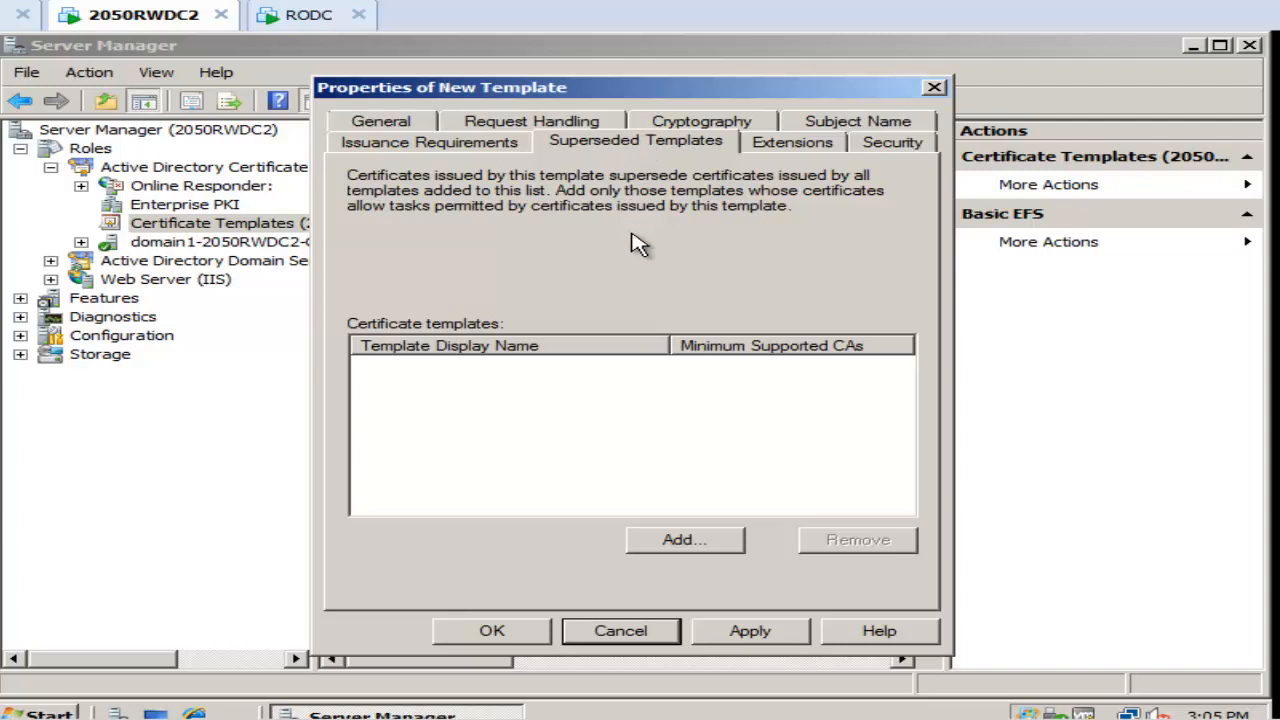
click(700, 545)
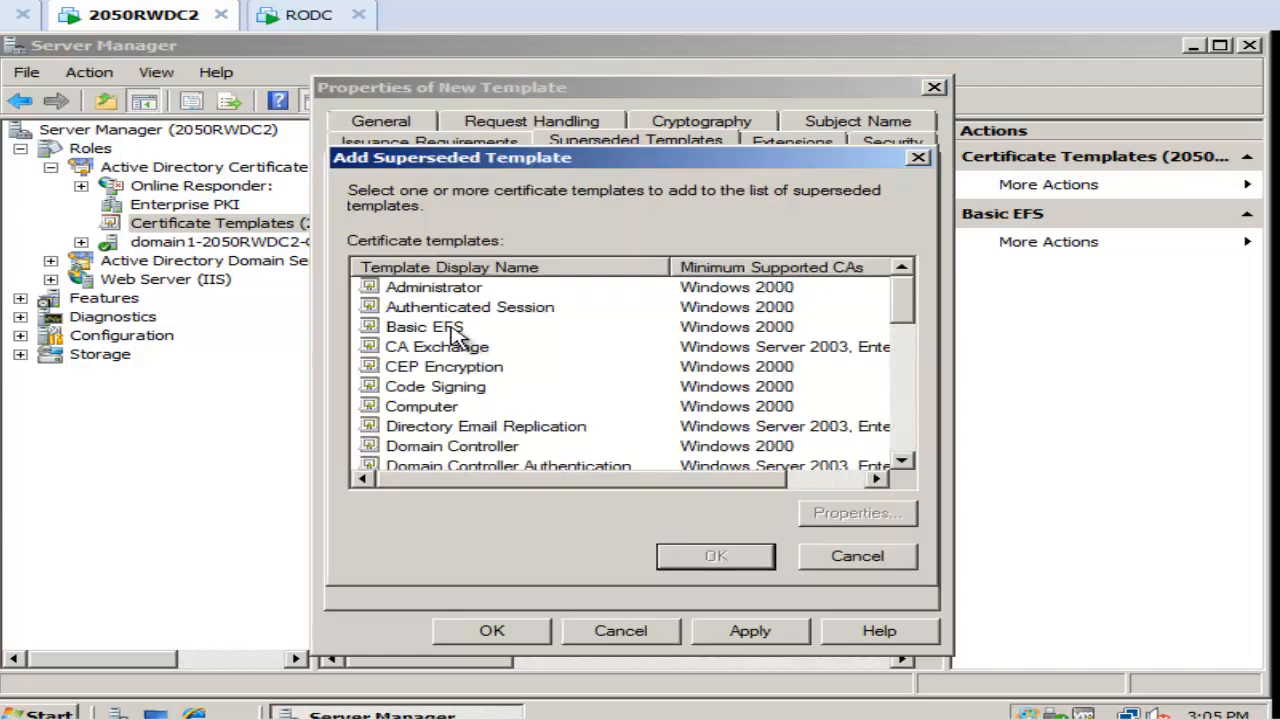
click(455, 328)
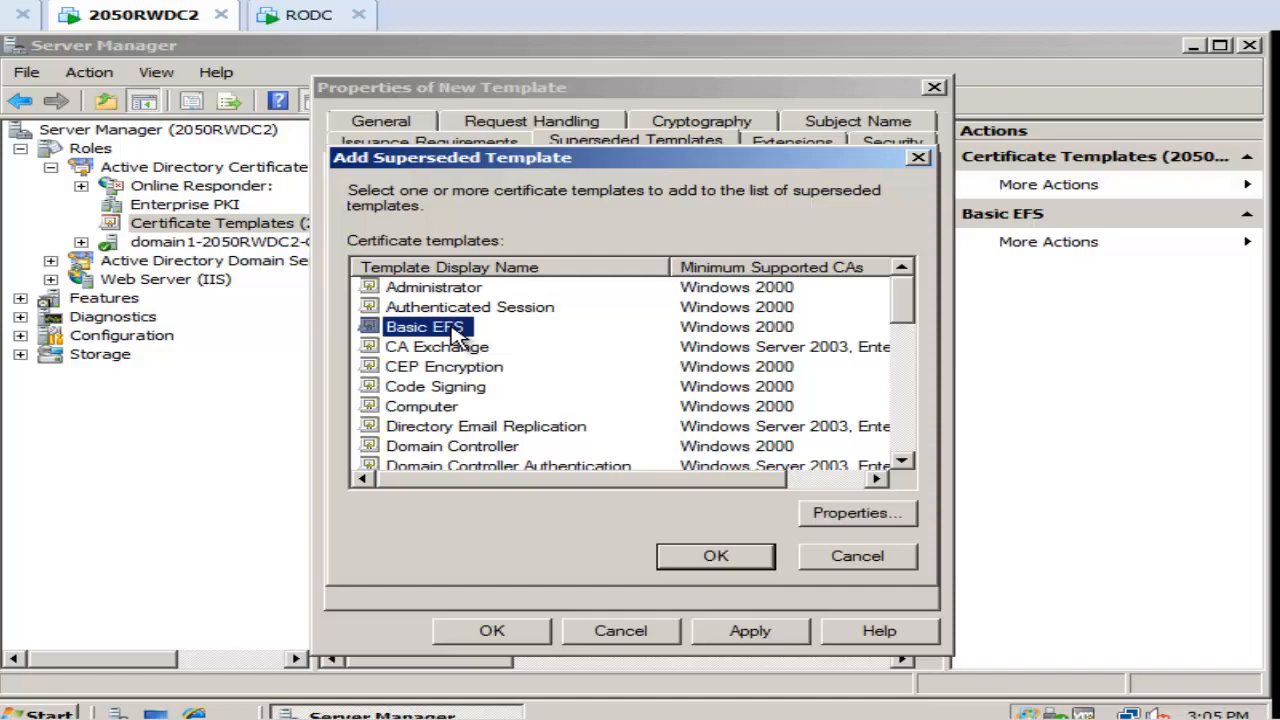
click(716, 560)
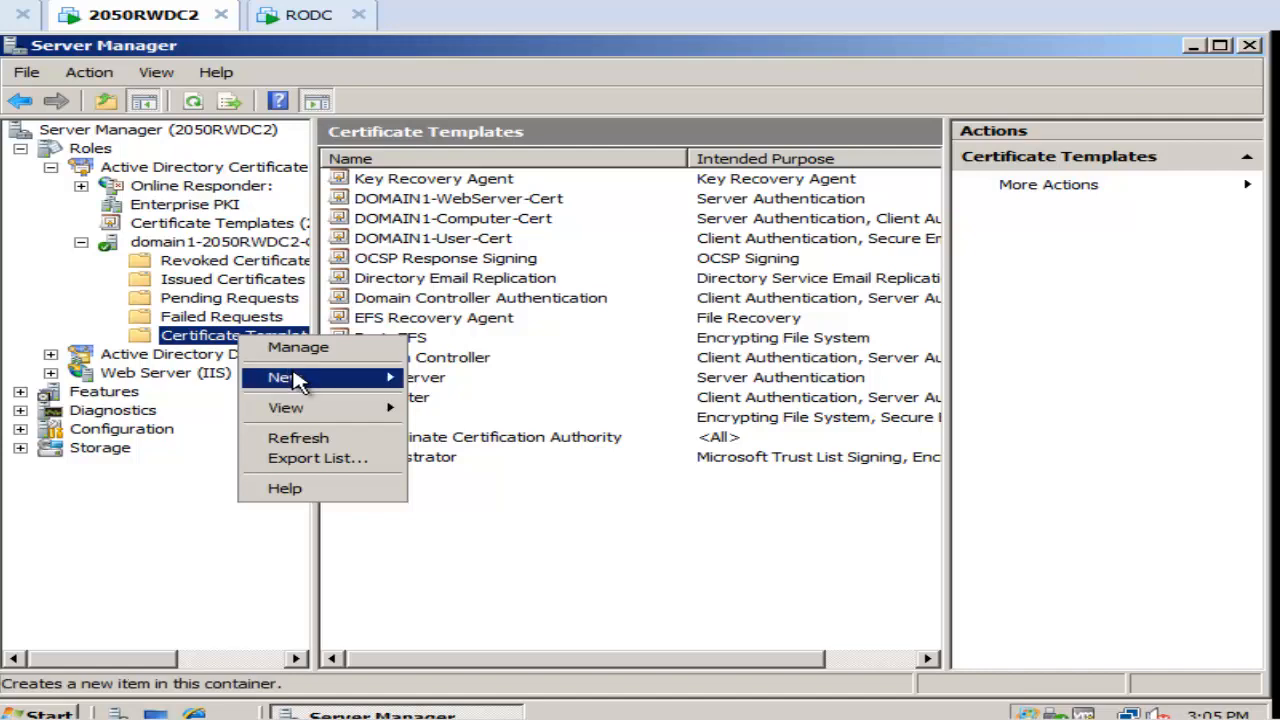
Step: Enable EFStemplate as a certificate template to issue on the domain1-2050RWDC2 certification authority
mouse_move(290, 380)
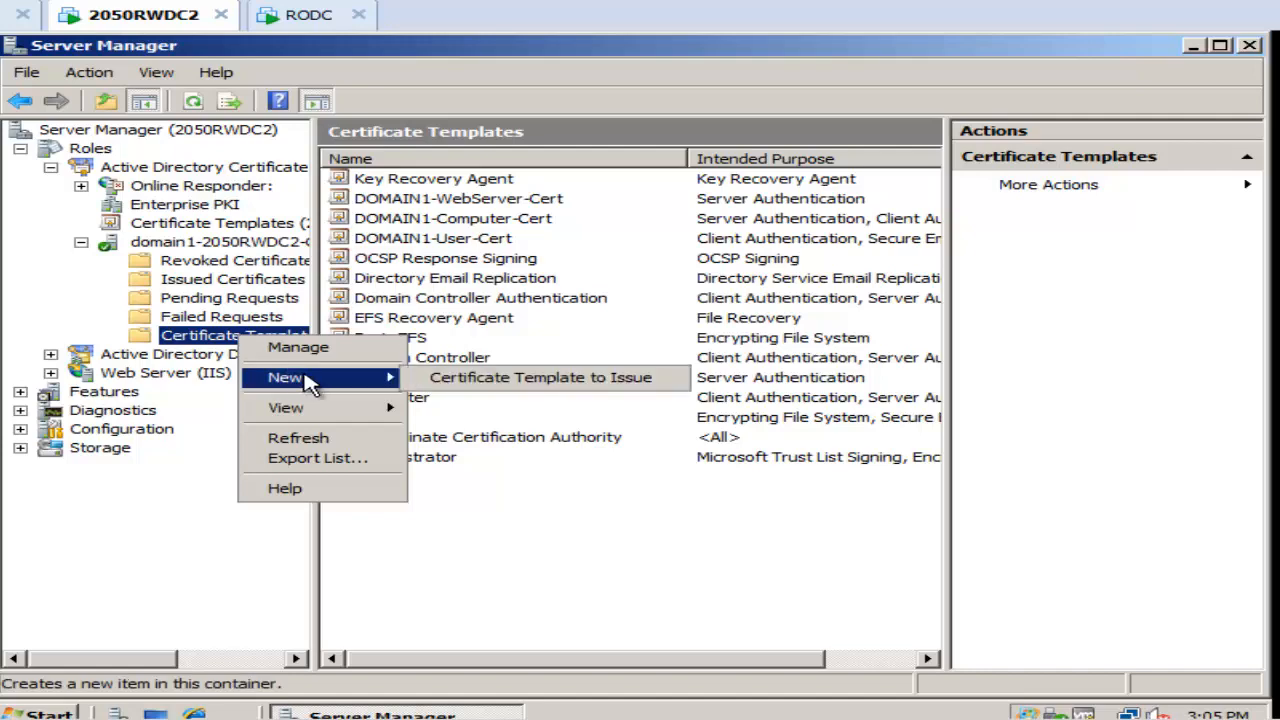
click(480, 380)
click(308, 342)
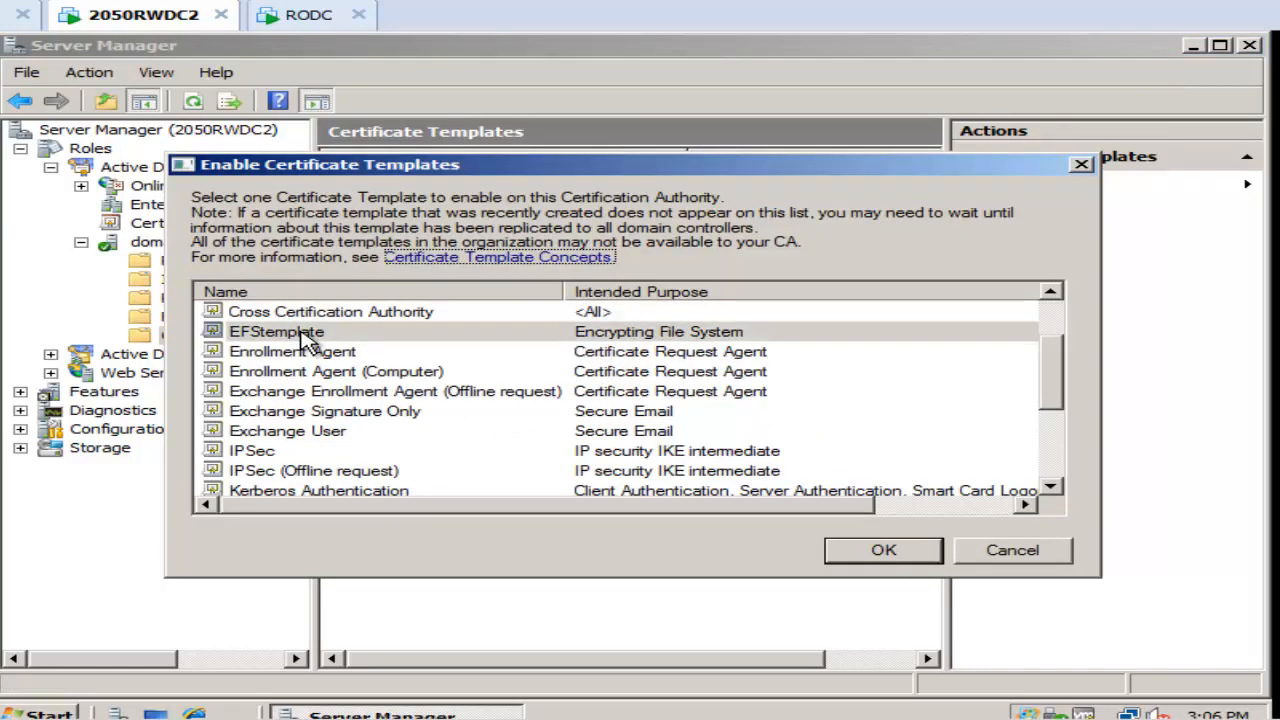
click(308, 342)
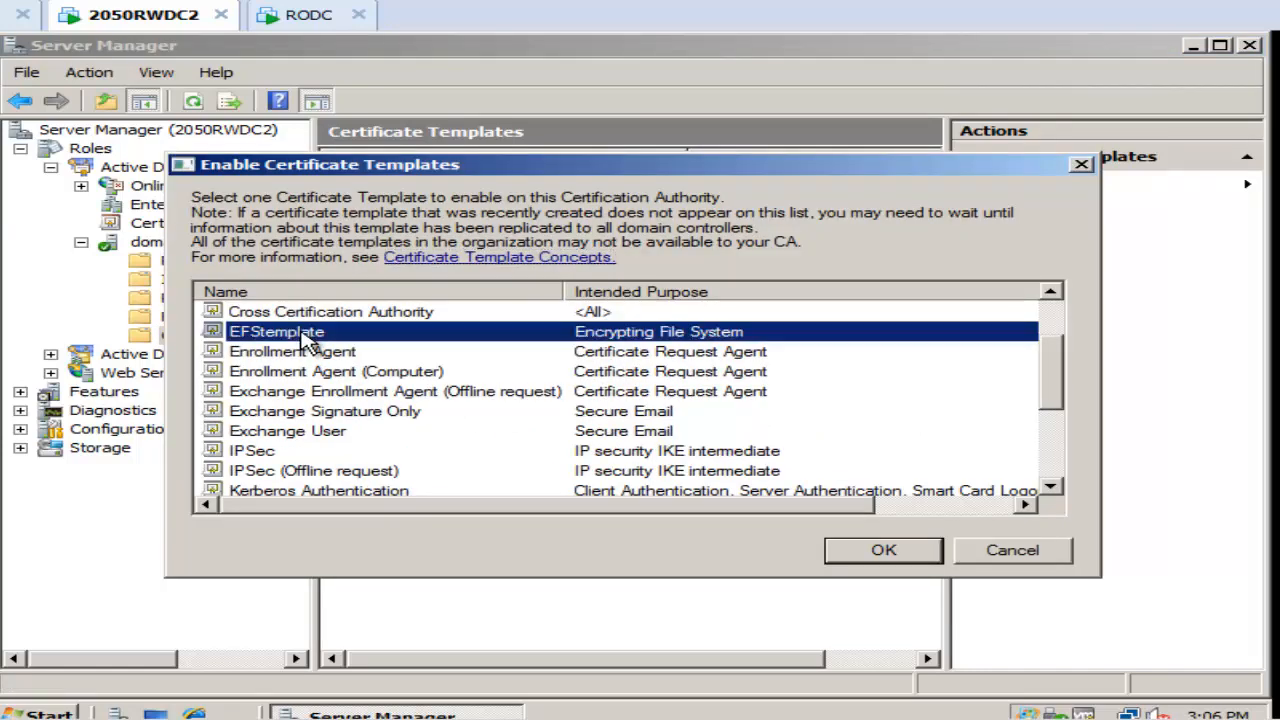
click(870, 551)
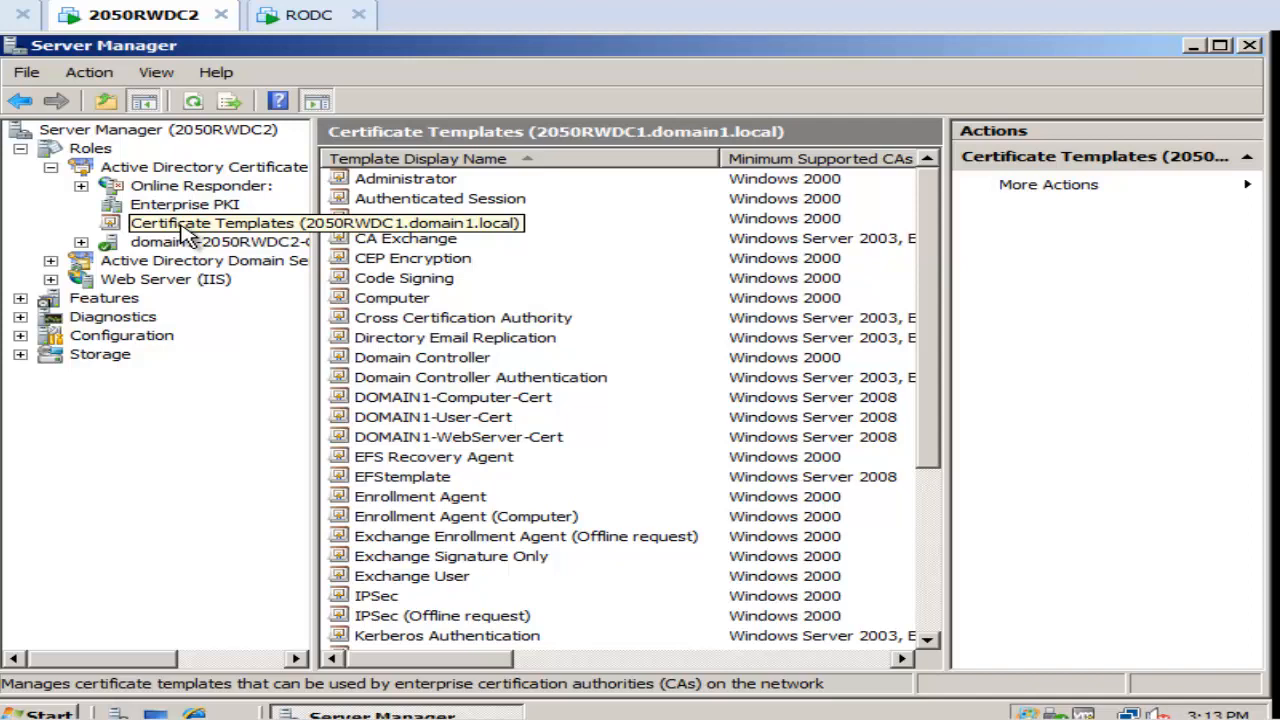
Step: Duplicate the EFS Recovery Agent template for Windows Server 2008 Enterprise and publish its certificate in Active Directory
scroll(757, 409, down, 3)
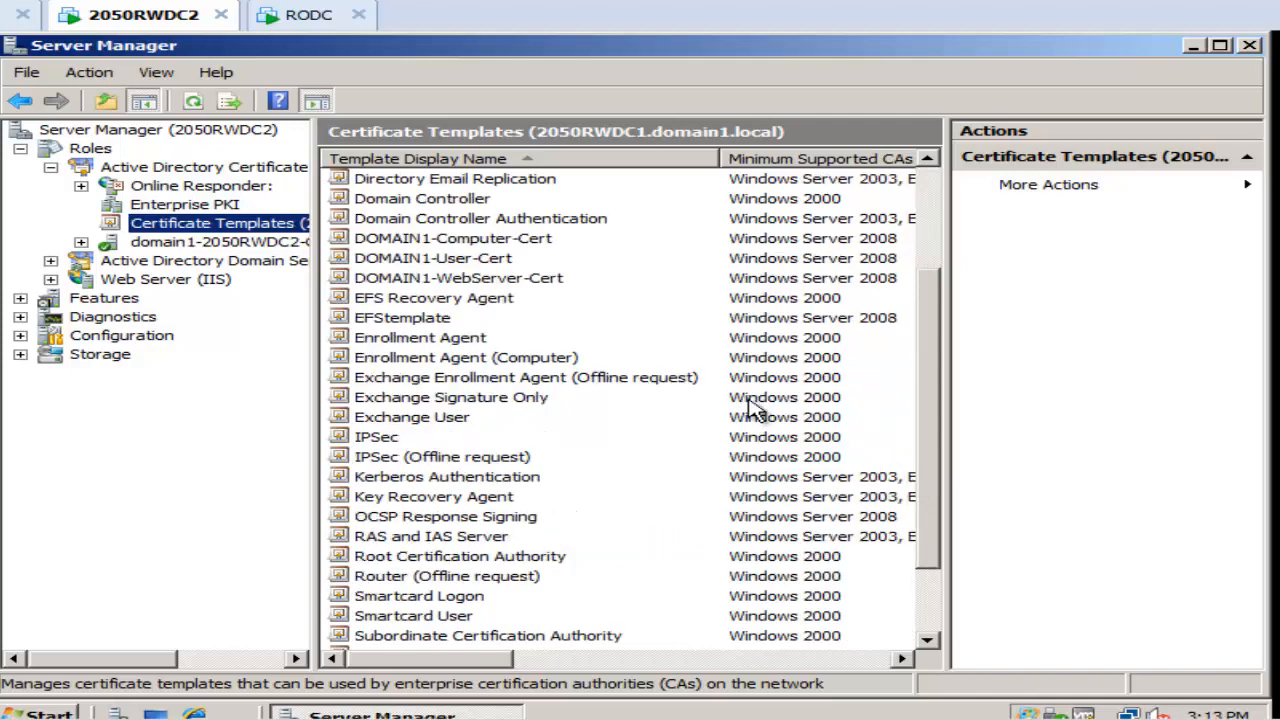
right_click(479, 307)
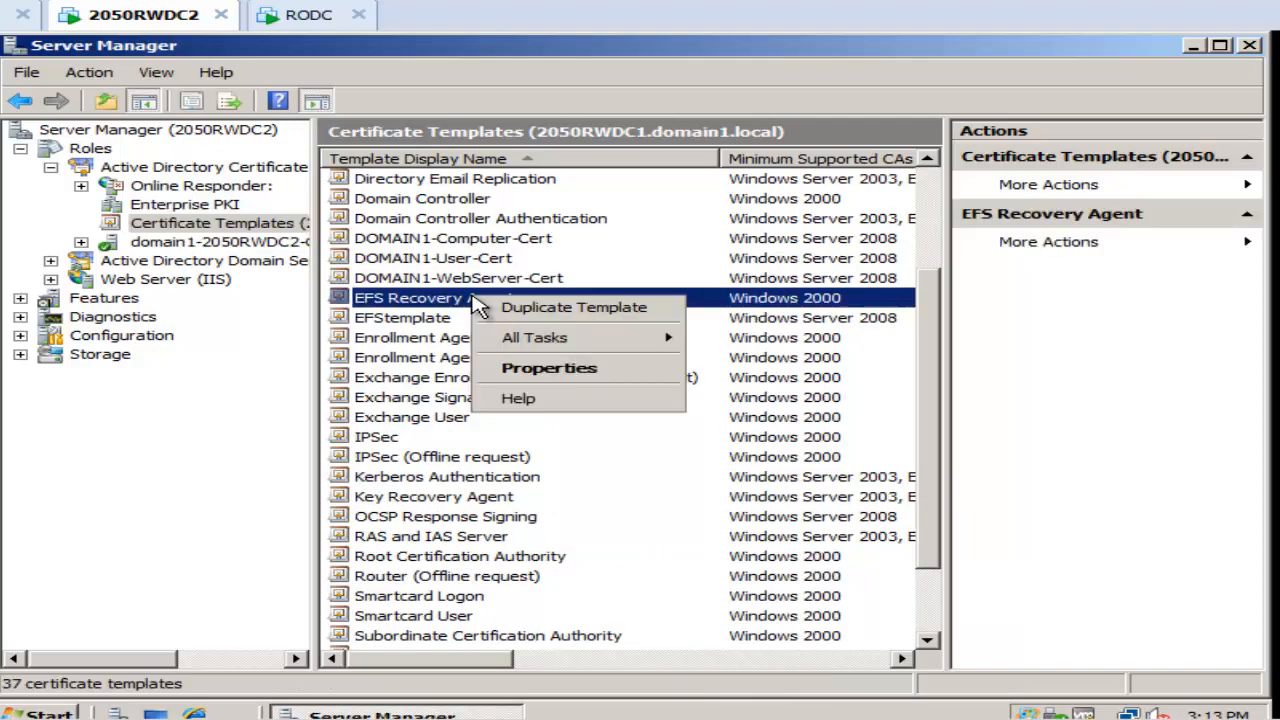
click(553, 310)
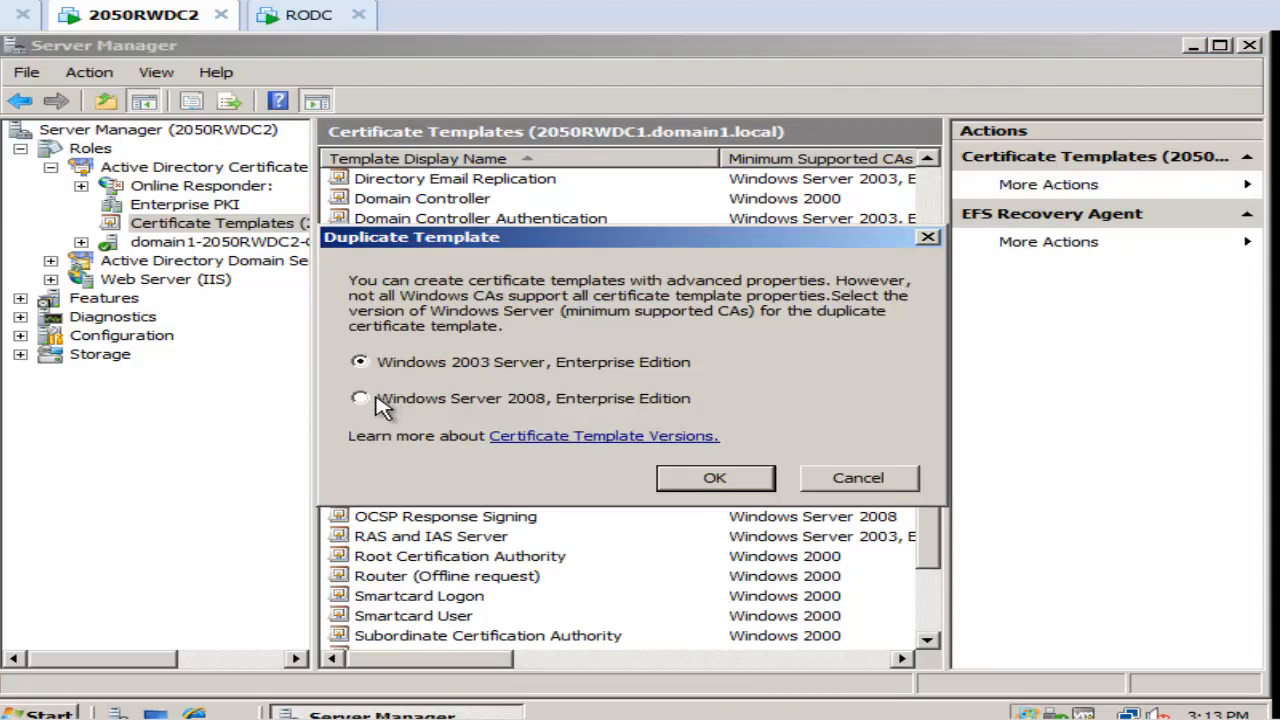
click(360, 398)
click(712, 479)
click(358, 470)
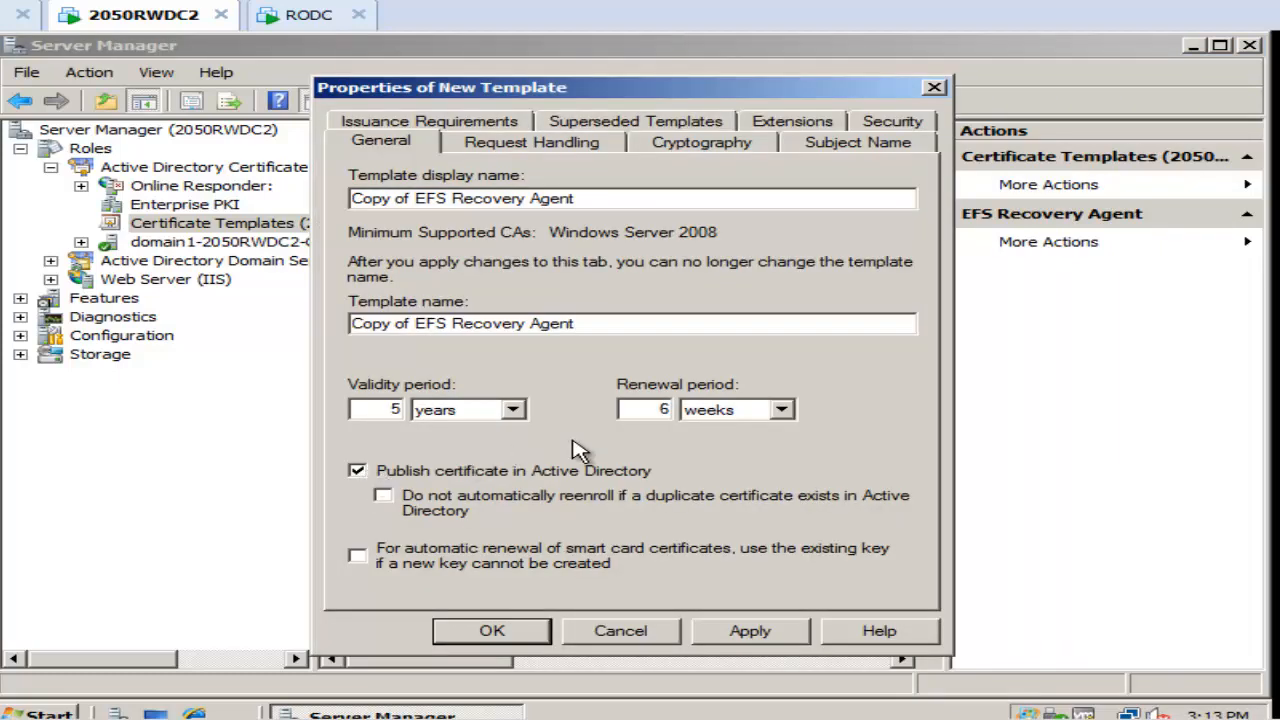
Step: Add the EFSrecovery user to the template's security list, allow it Enroll, and save the template
click(898, 122)
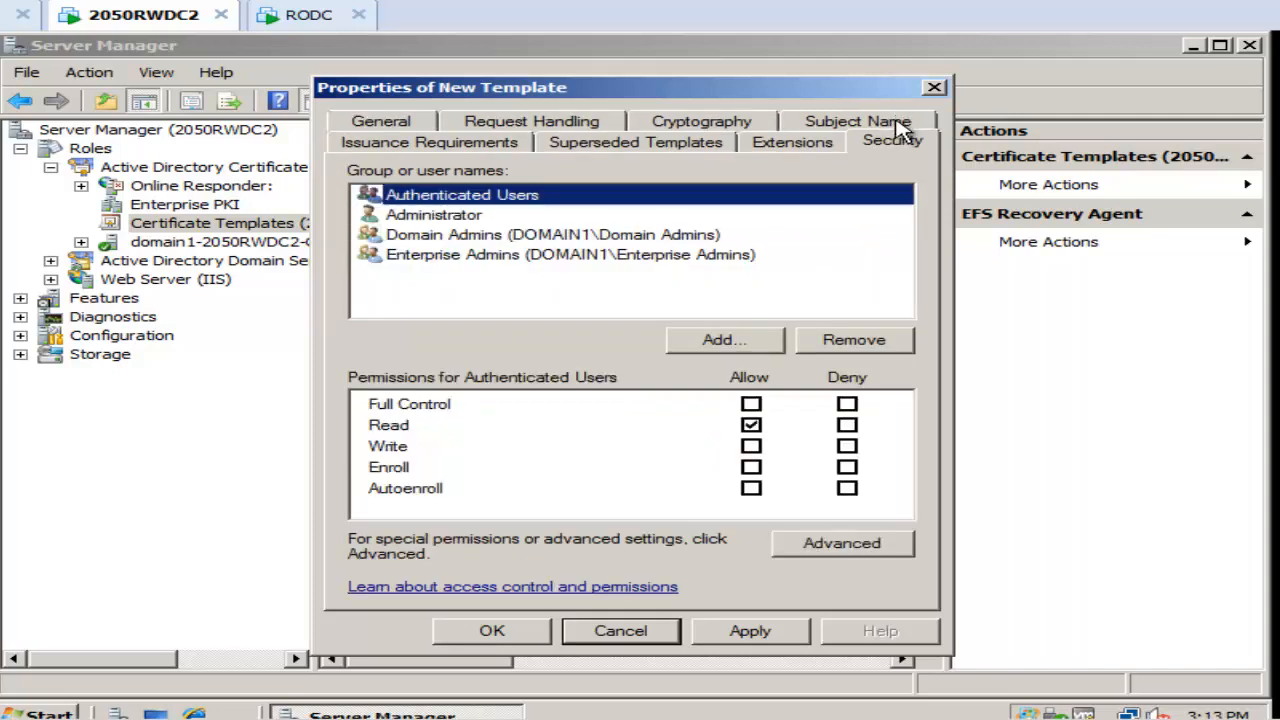
click(722, 341)
text(EFSrecovery)
key(alt+c)
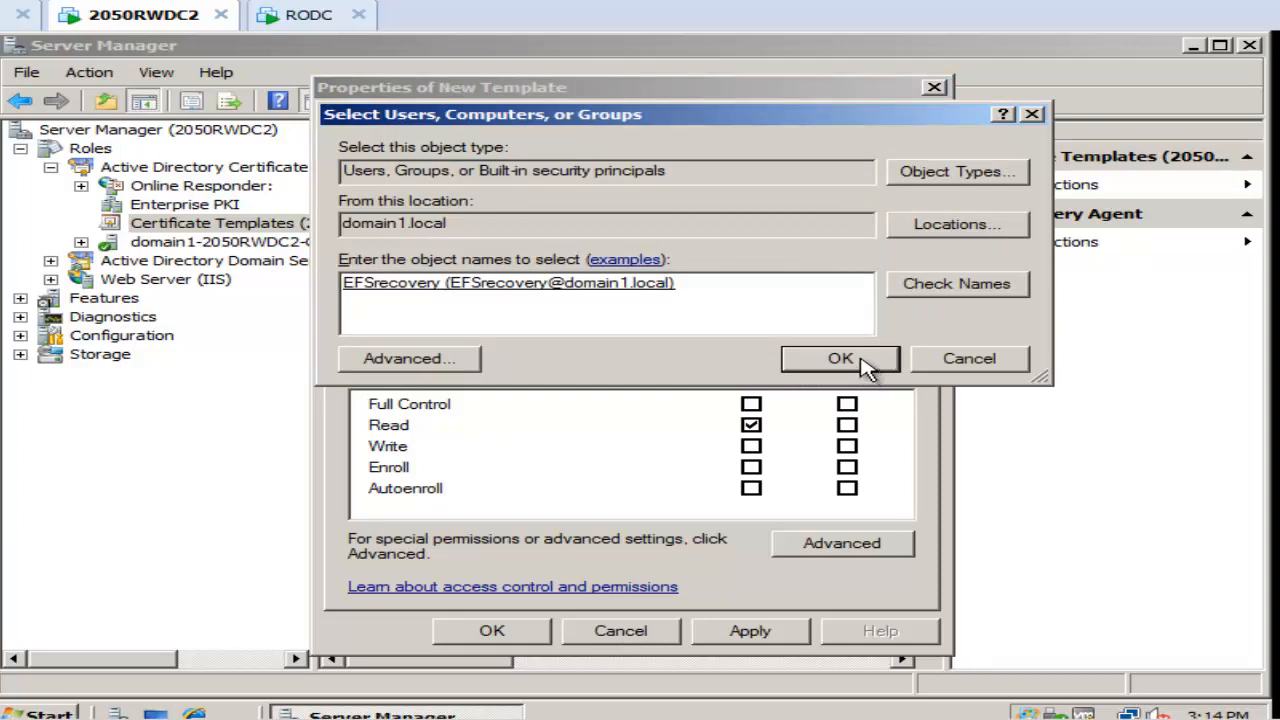
click(862, 362)
click(751, 467)
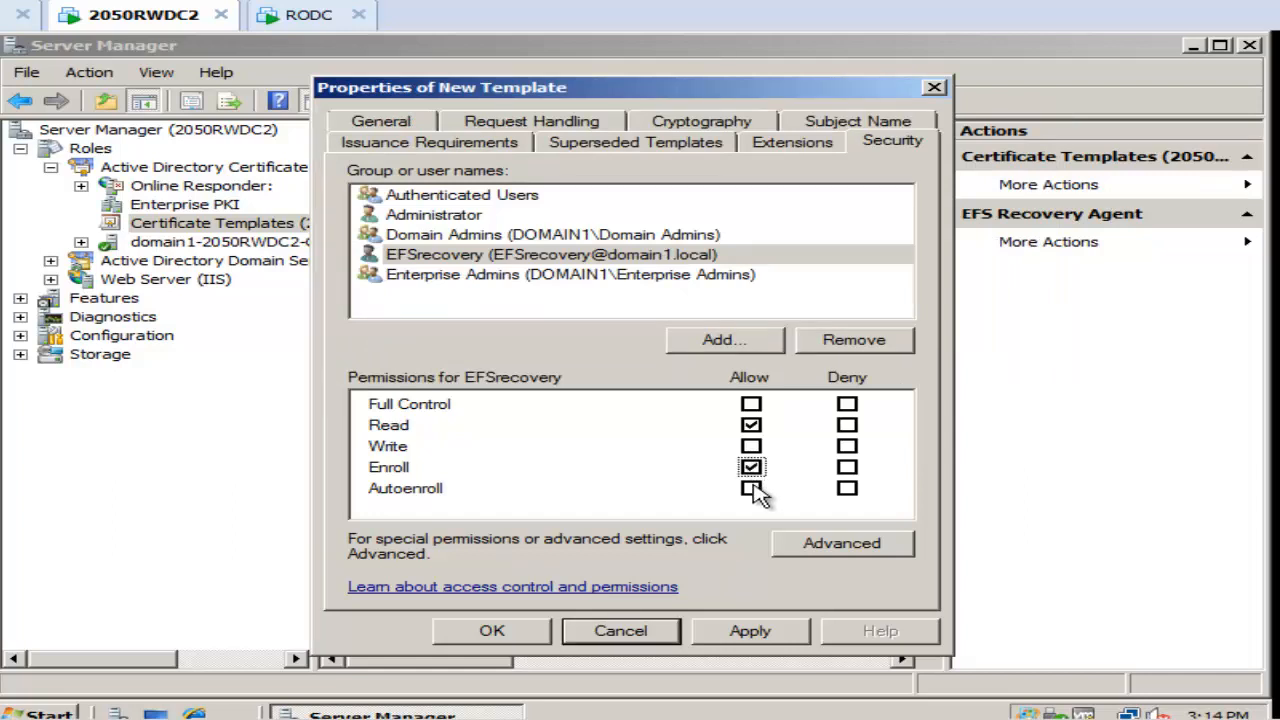
click(493, 632)
Step: Enable Copy of EFS Recovery Agent as a certificate template to issue on the domain1-2050RWDC2 certification authority
click(81, 242)
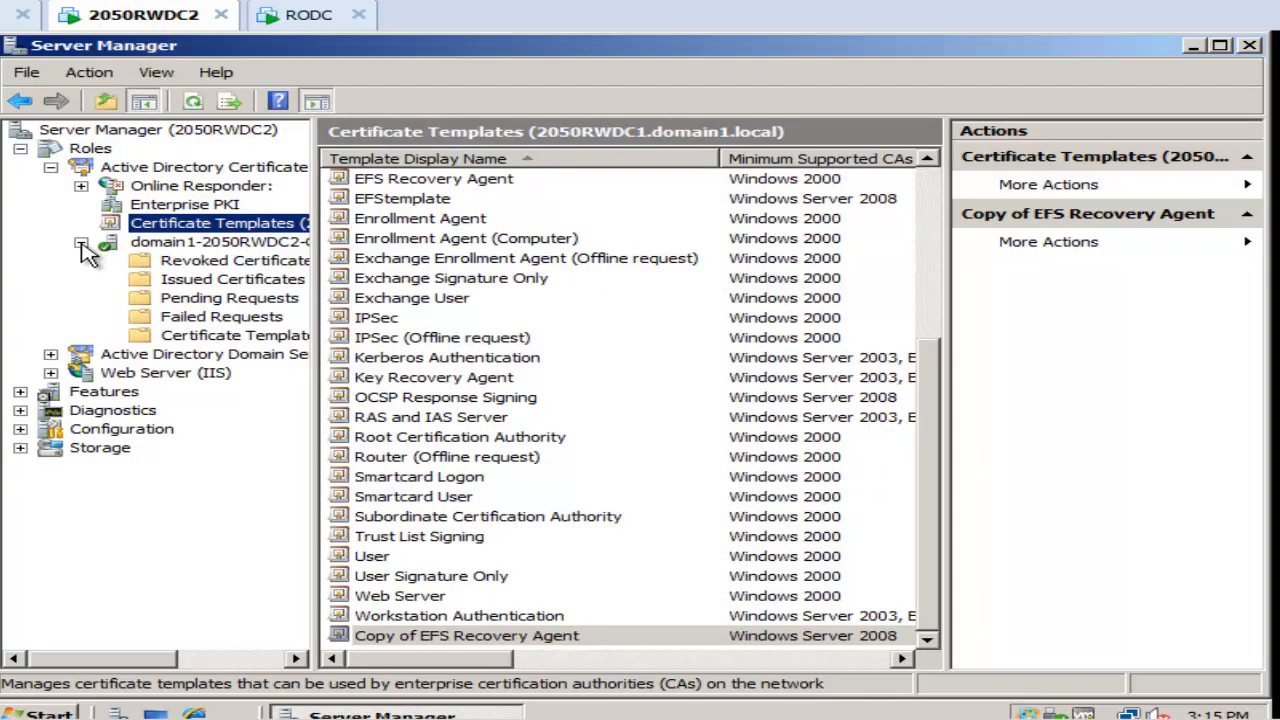
right_click(271, 338)
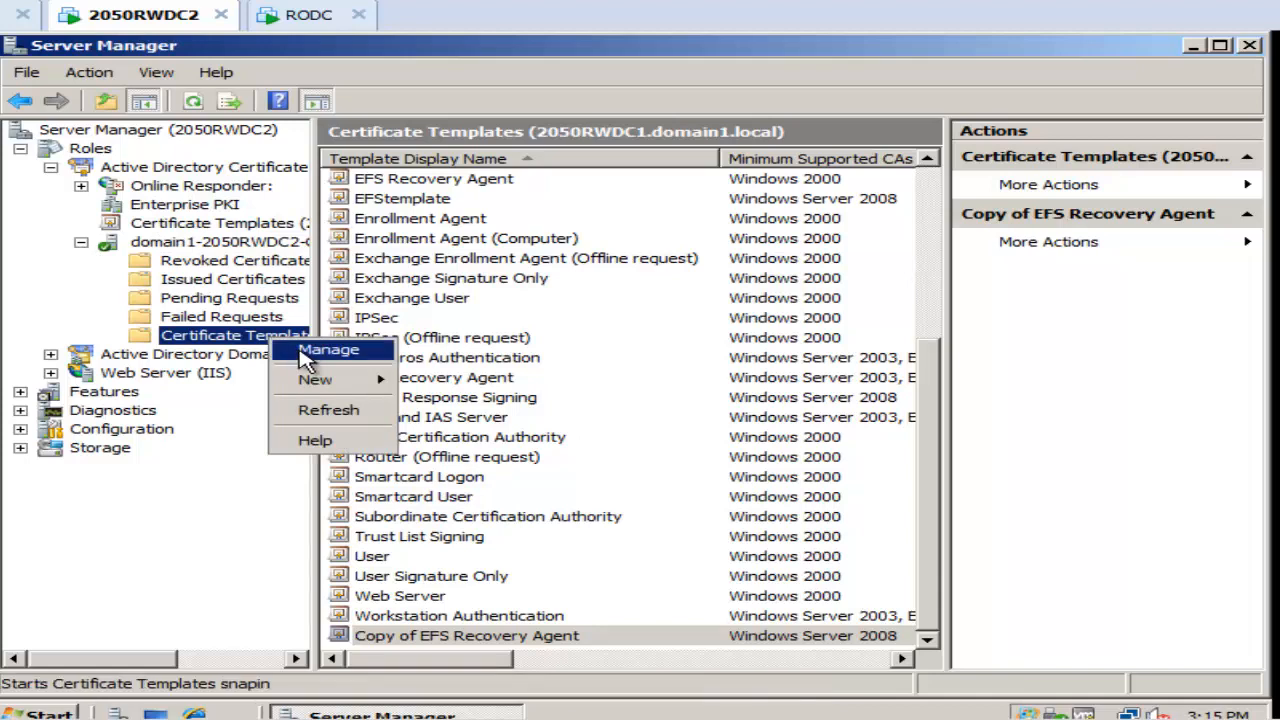
mouse_move(323, 380)
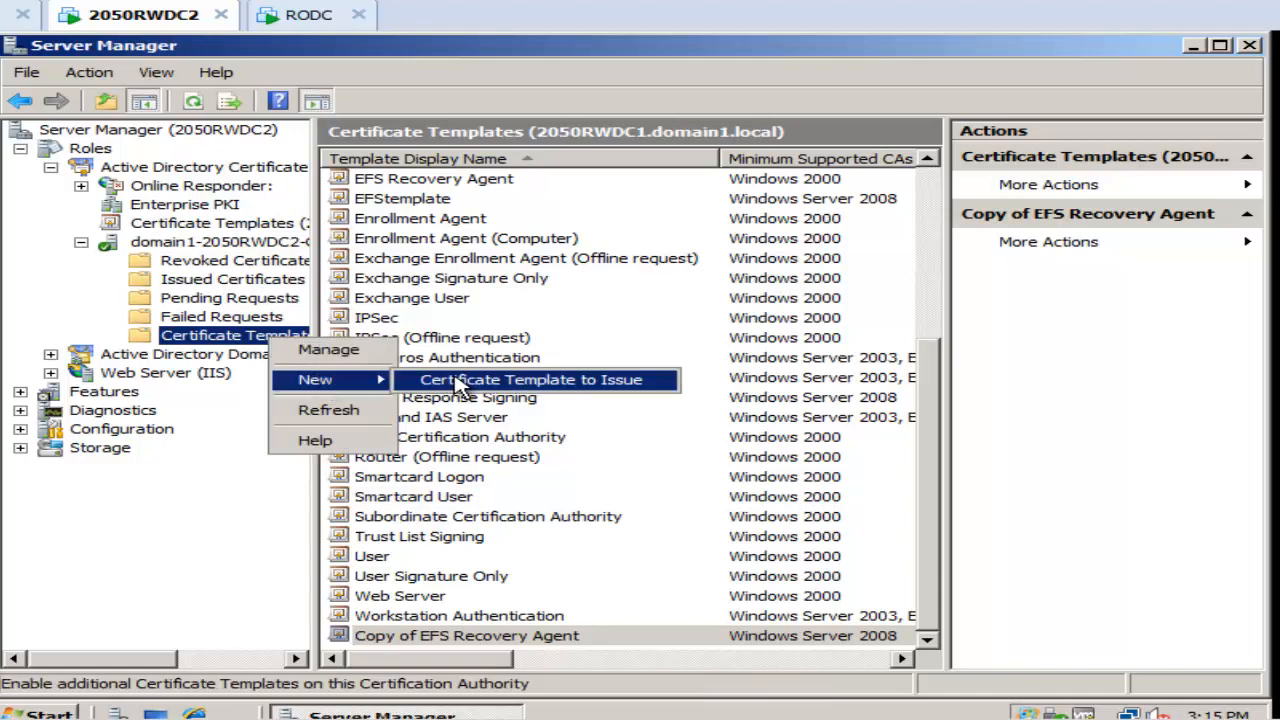
click(460, 381)
click(400, 393)
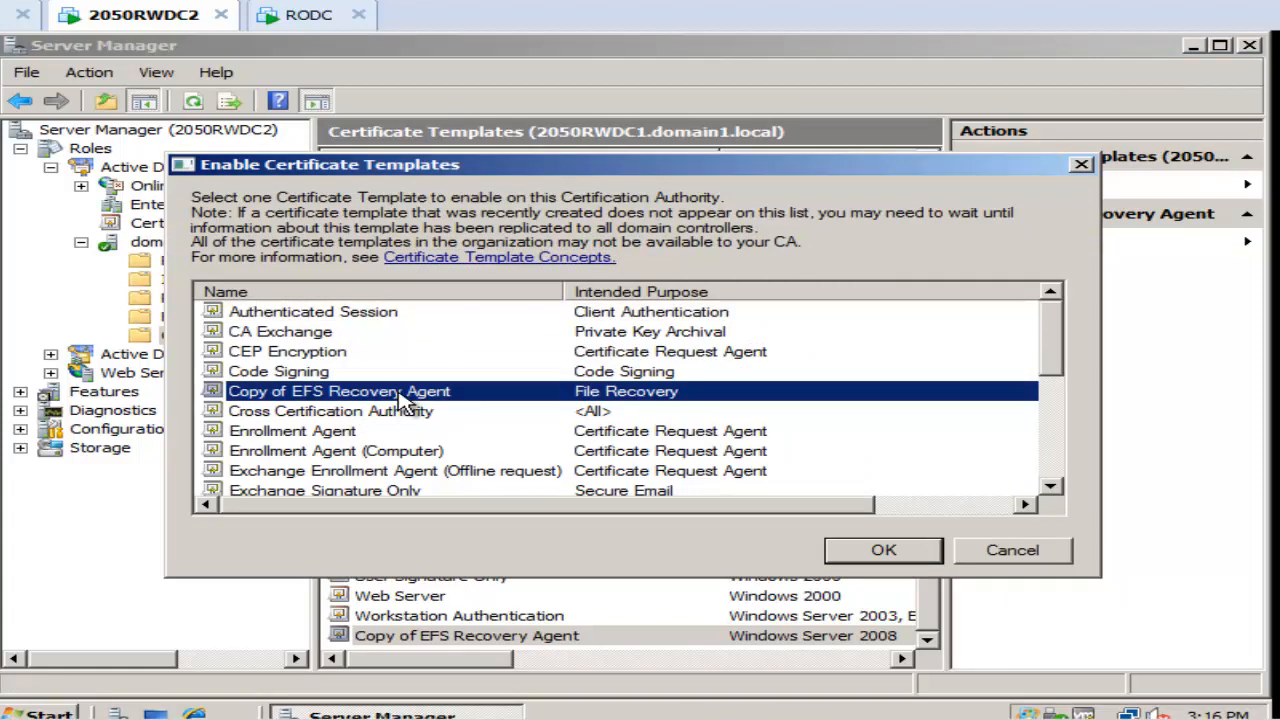
click(888, 550)
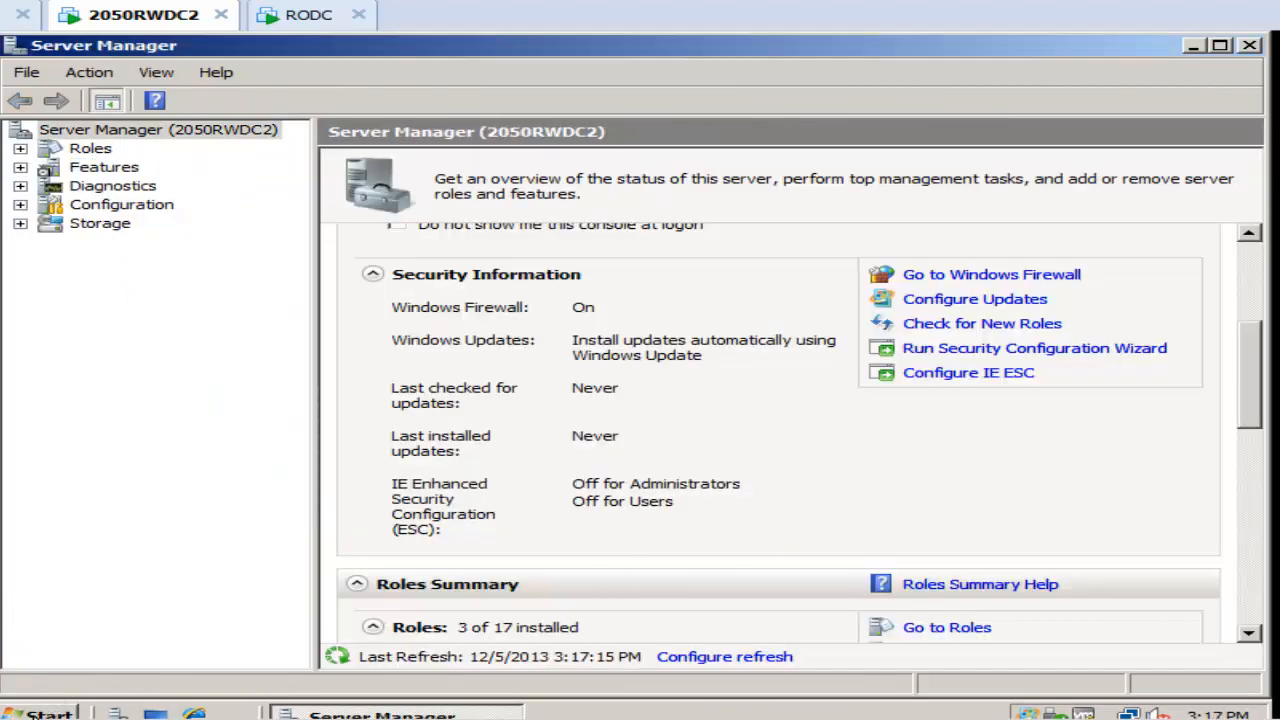
click(40, 710)
click(160, 283)
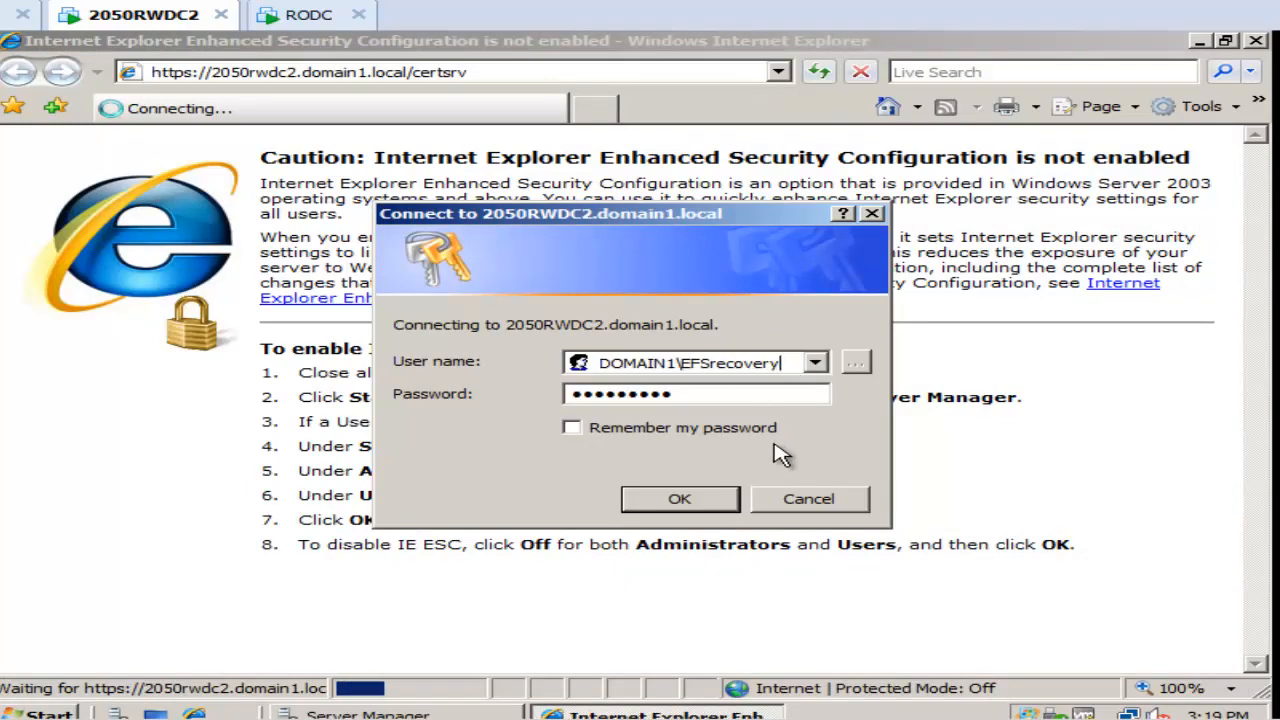
key(Return)
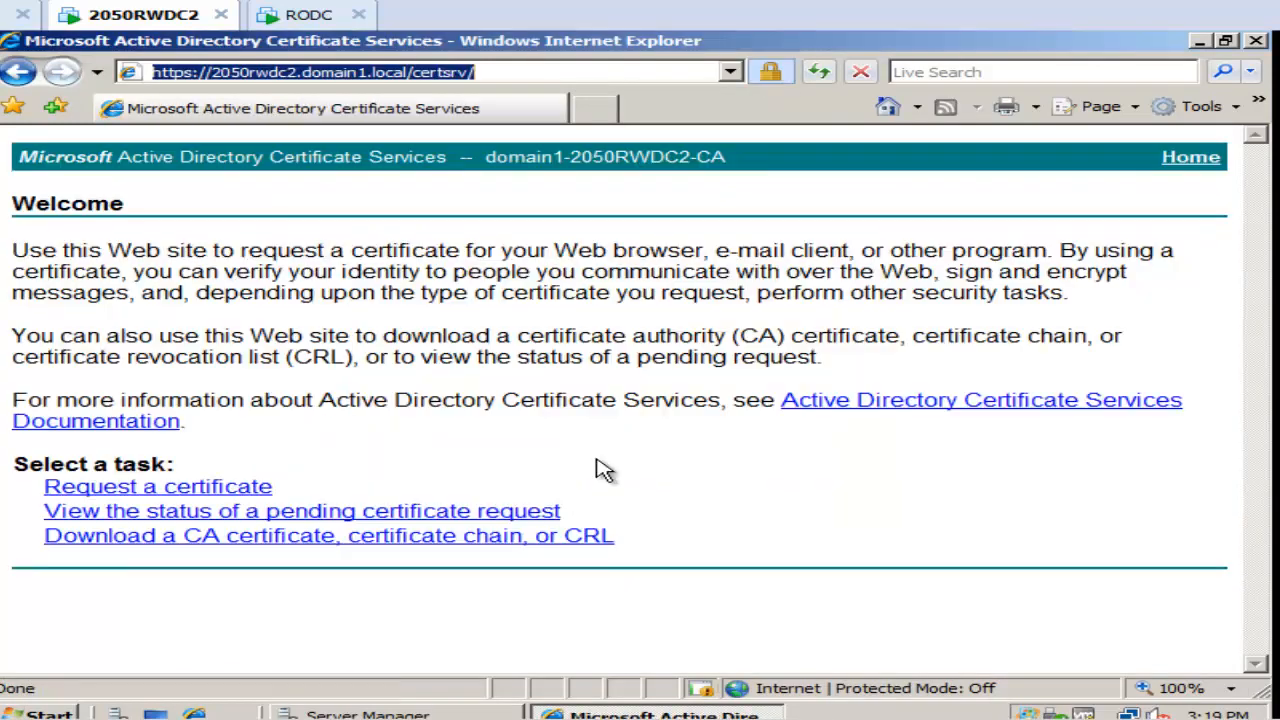
Step: Submit an advanced request to the CA for a Basic EFS certificate with a 1024-bit exportable key, and install the issued certificate
click(184, 492)
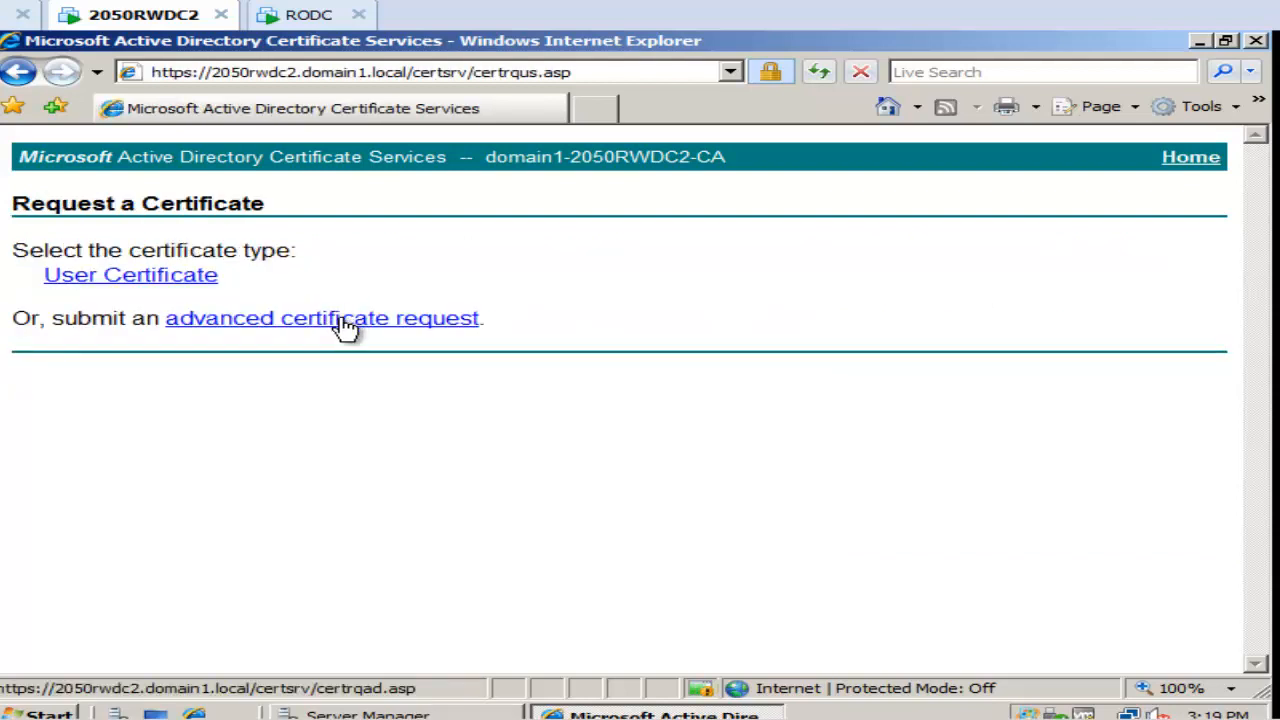
click(345, 323)
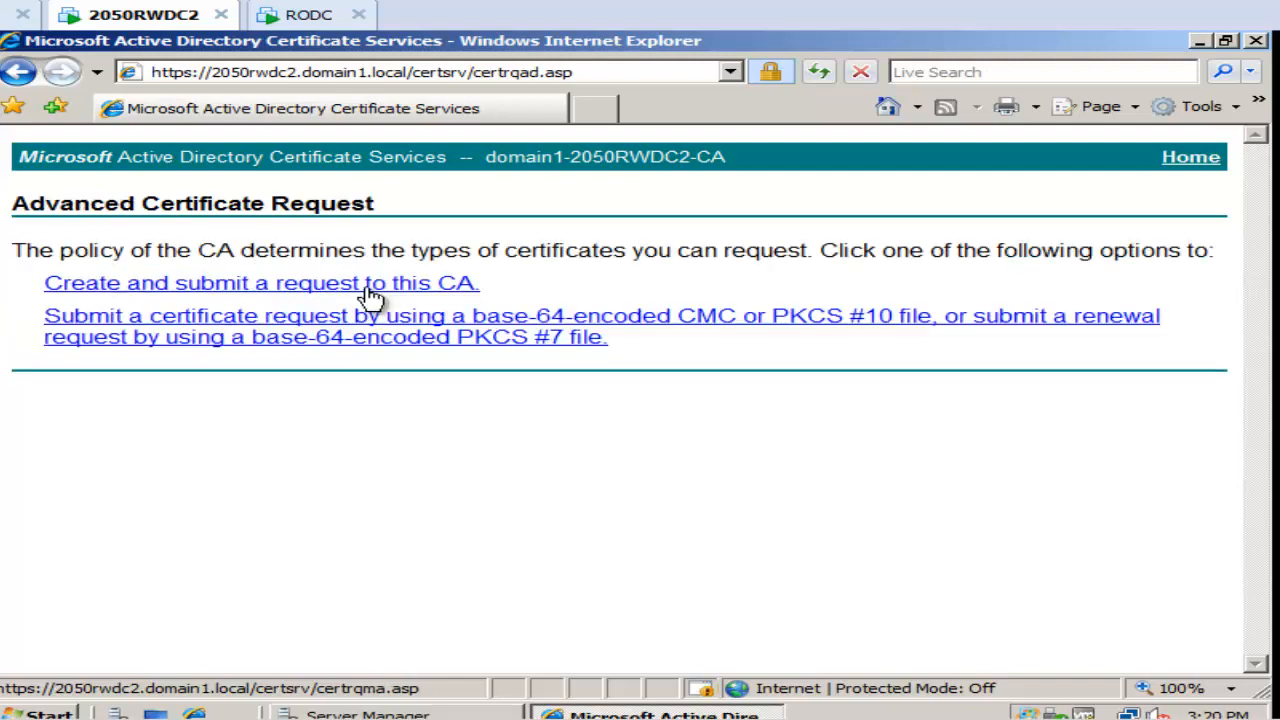
click(370, 292)
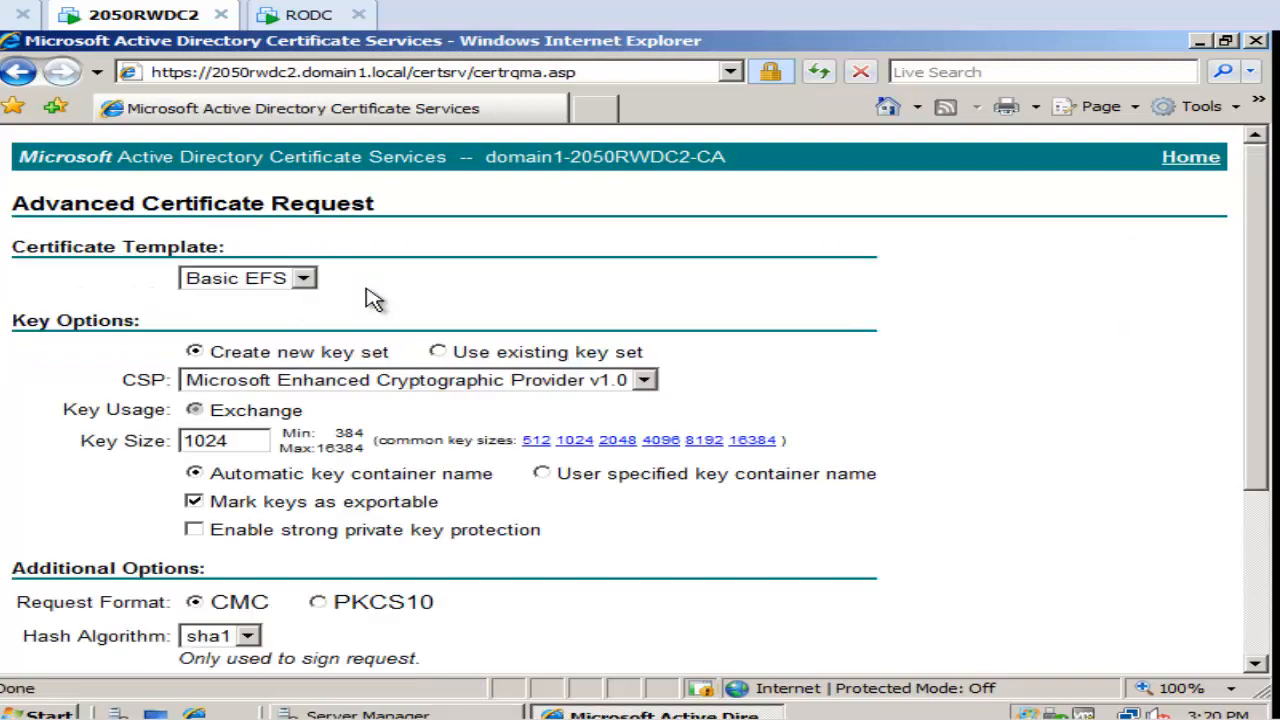
scroll(1270, 495, down, 3)
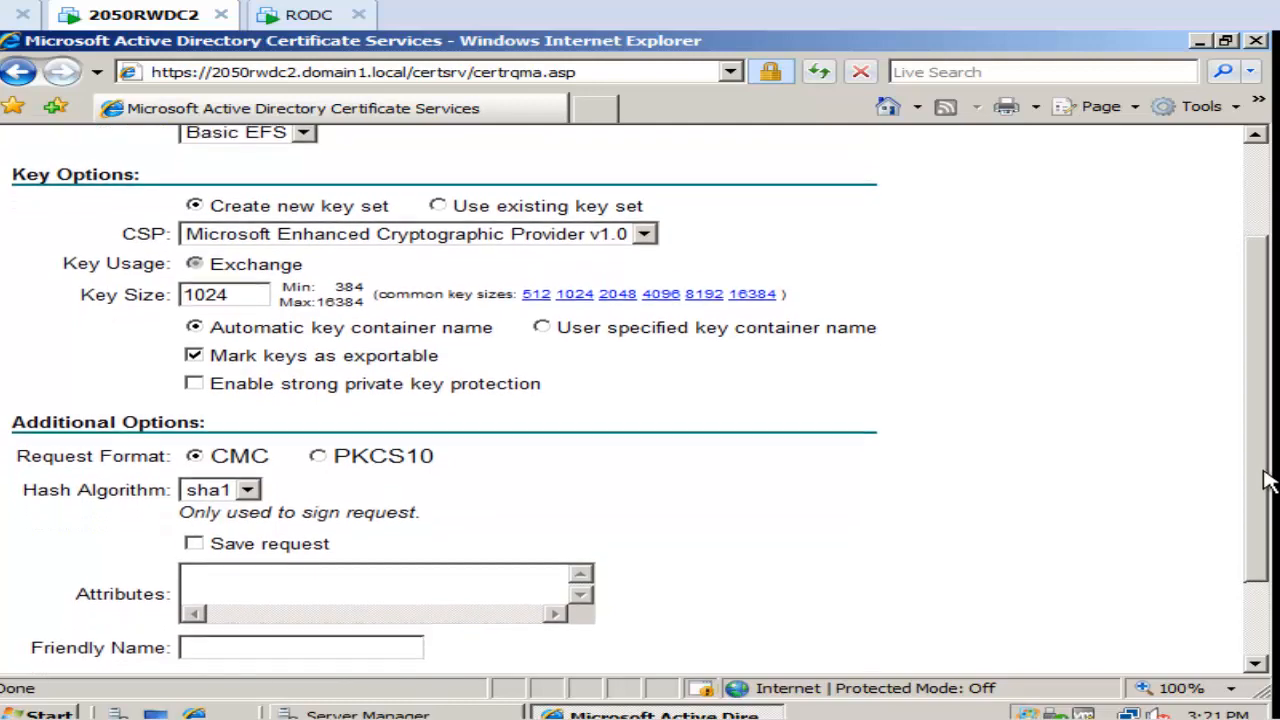
scroll(1268, 510, down, 2)
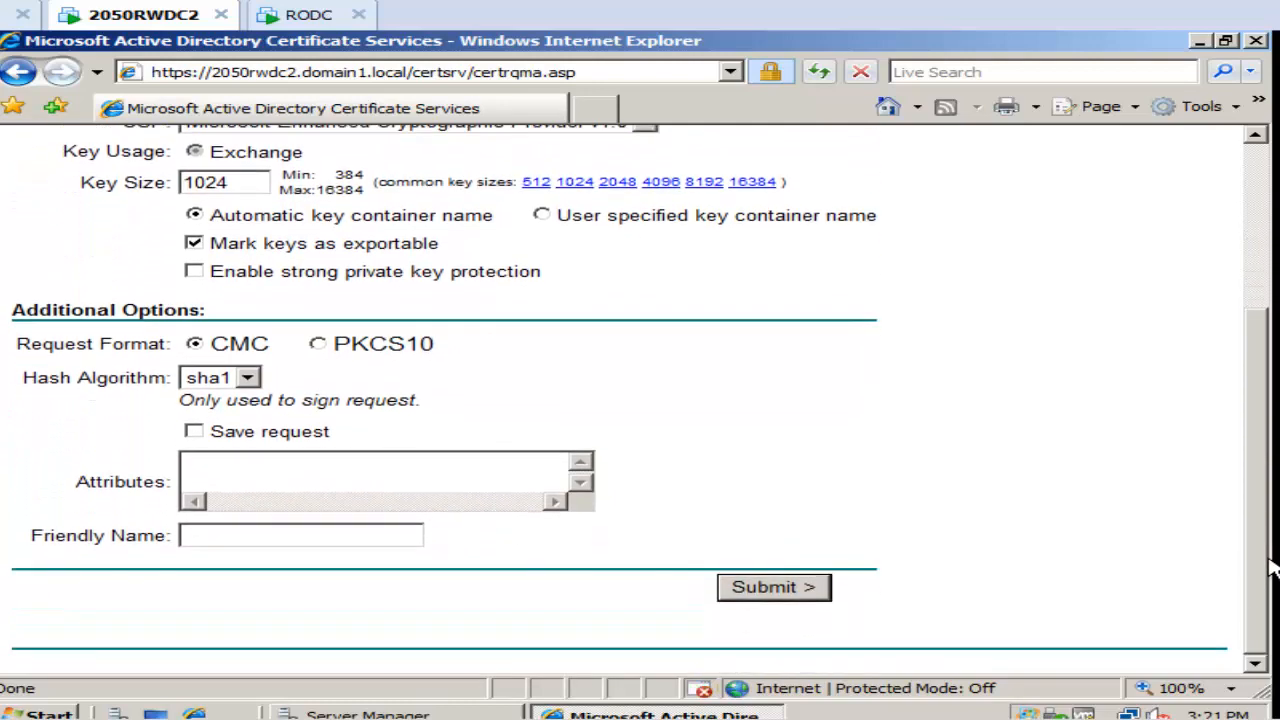
click(783, 590)
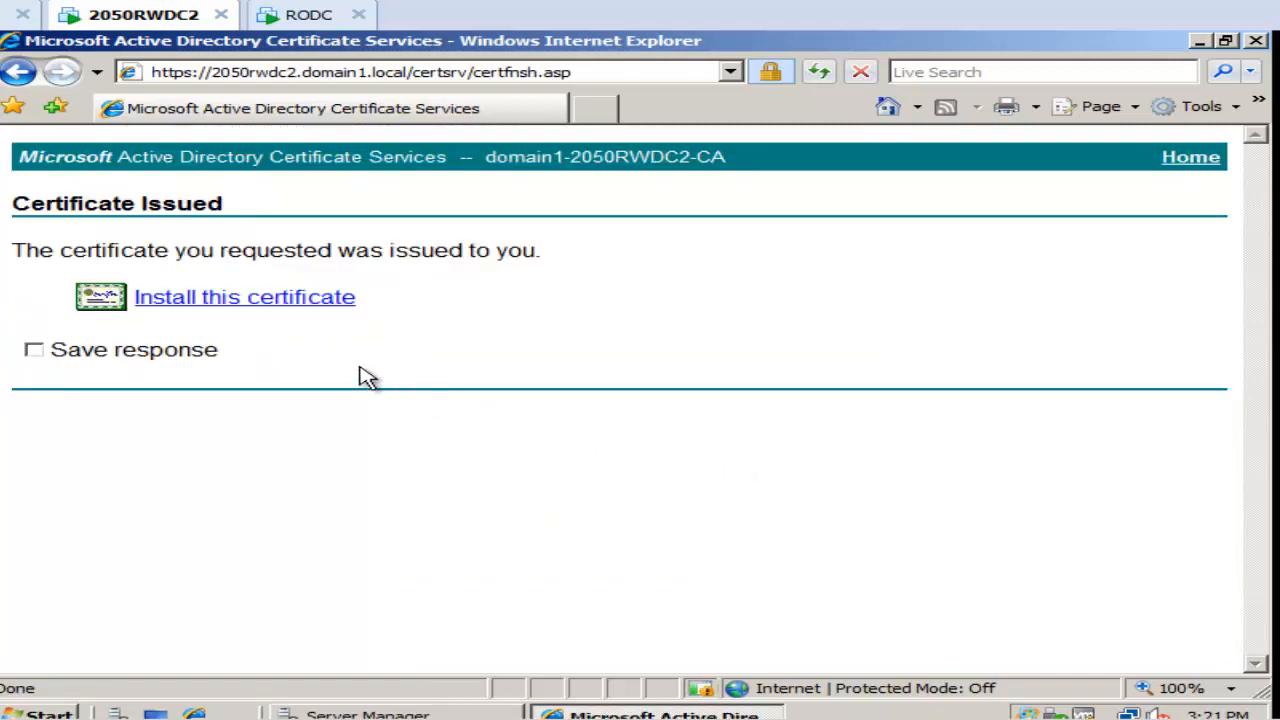
click(268, 307)
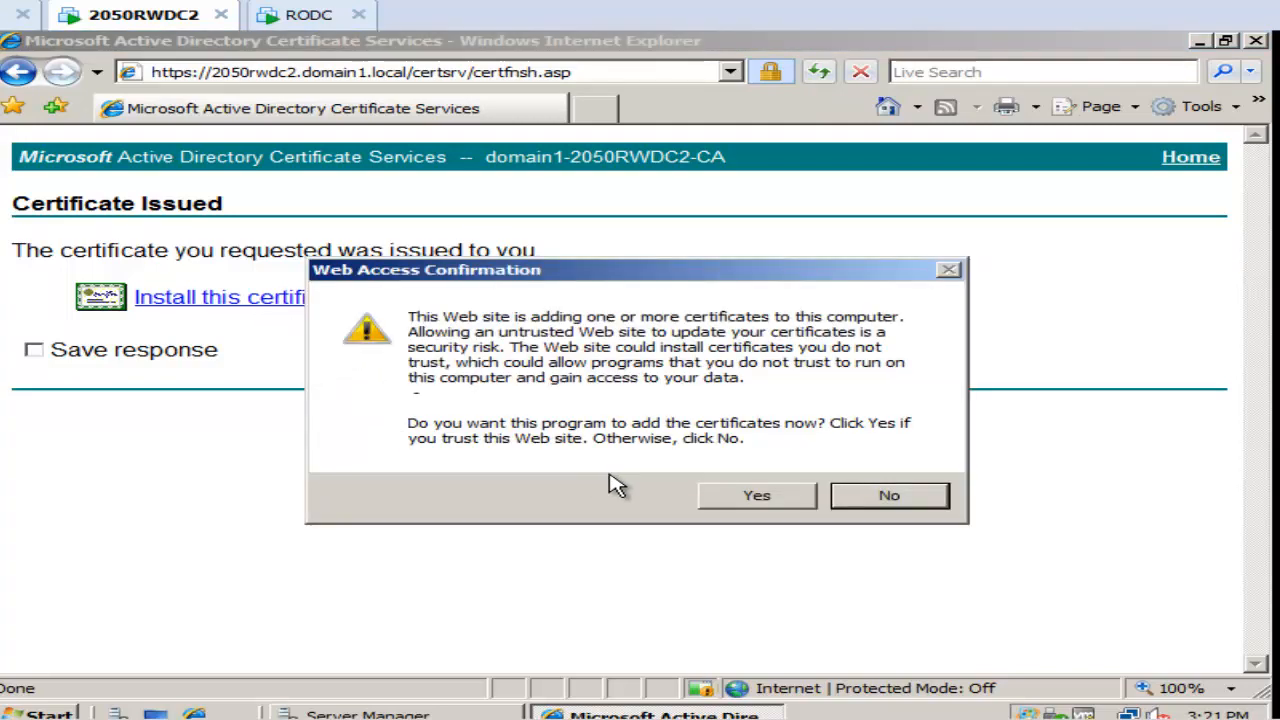
click(783, 500)
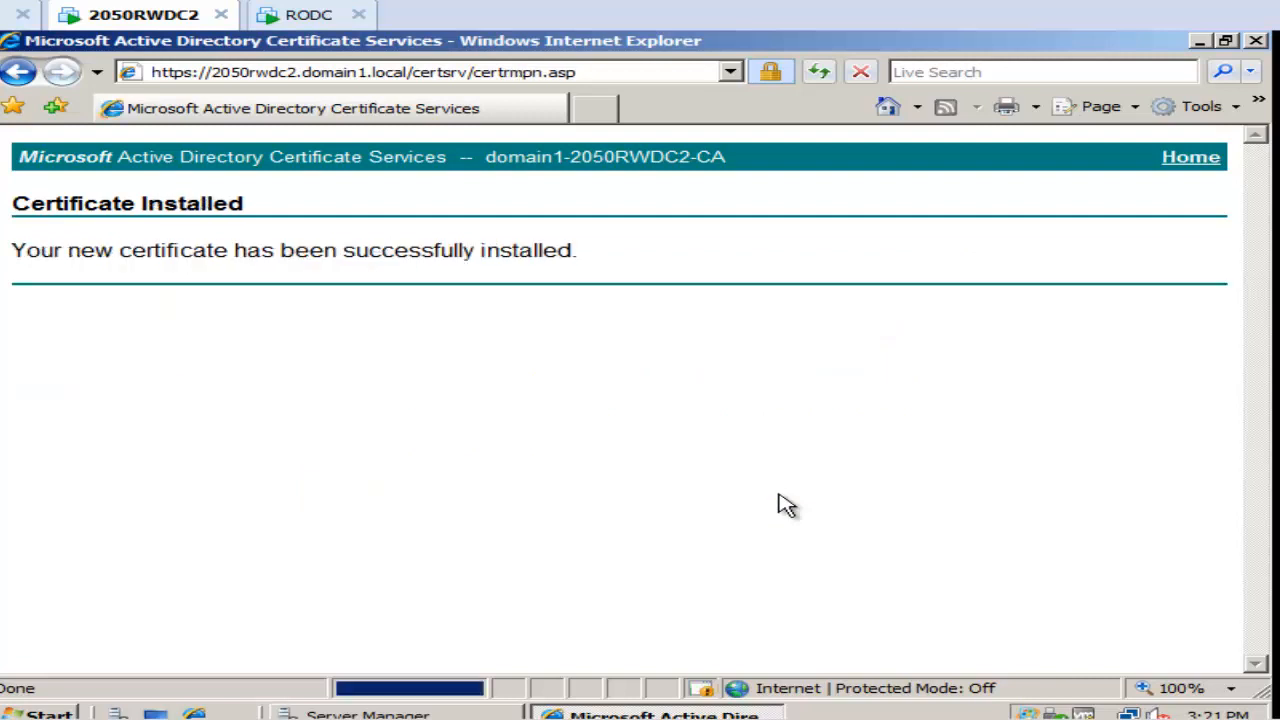